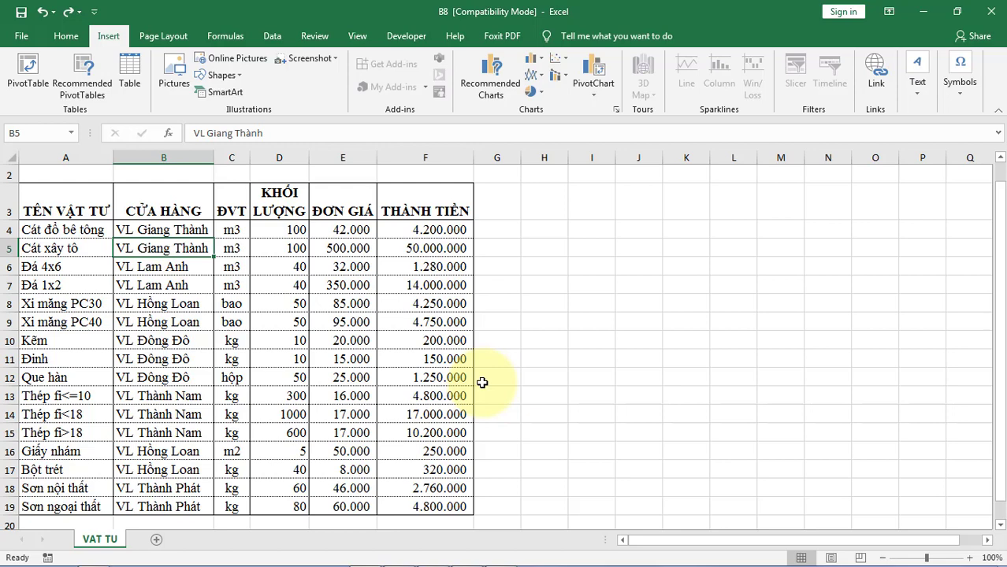
Format range $A$3:$F$19 as a table with headers, named VATTU.
{"action": "left_click", "coordinate": [193, 308]}
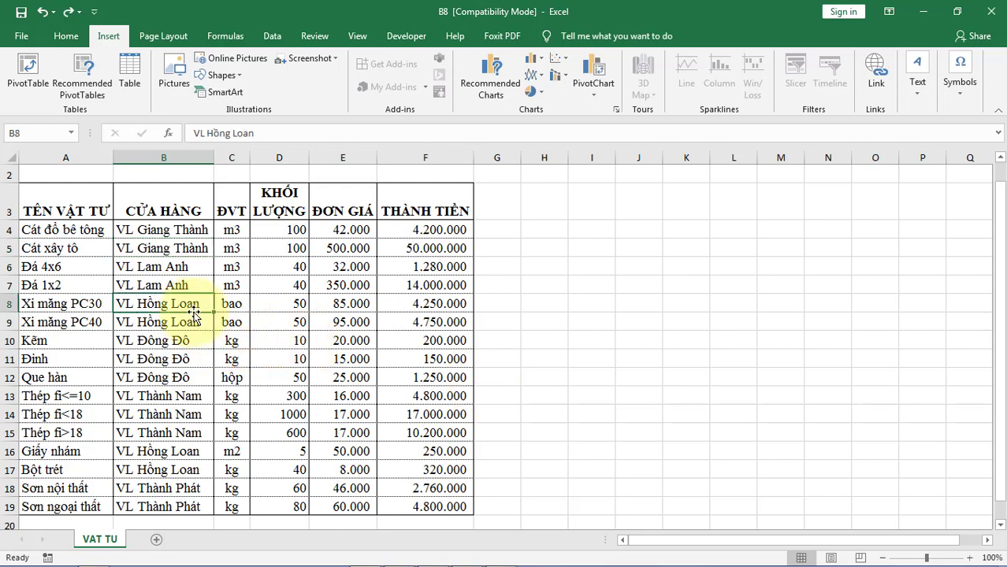
{"action": "scroll", "coordinate": [194, 313], "scroll_direction": "up", "scroll_amount": 1}
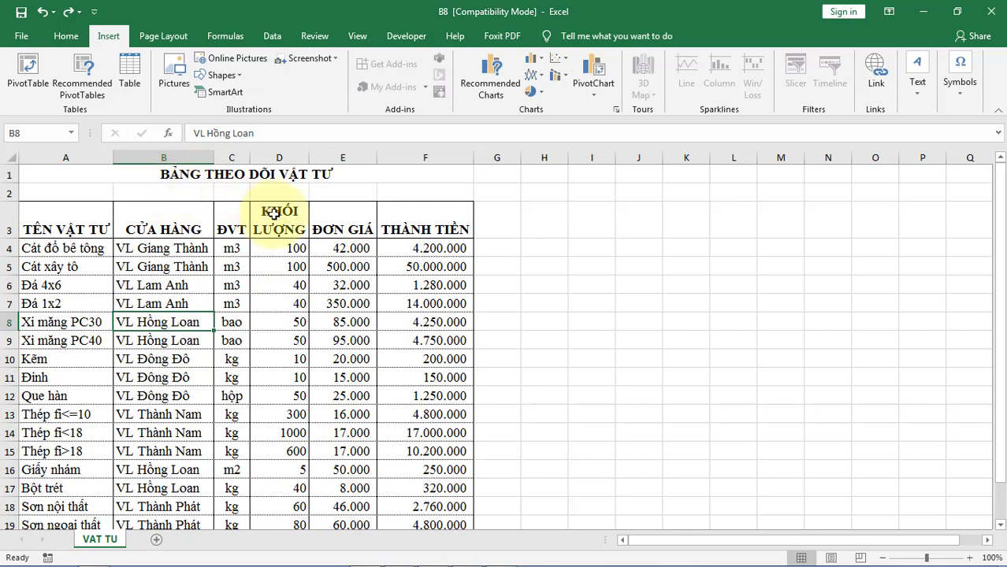
{"action": "scroll", "coordinate": [209, 356], "scroll_direction": "down", "scroll_amount": 1}
{"action": "scroll", "coordinate": [209, 355], "scroll_direction": "down", "scroll_amount": 1}
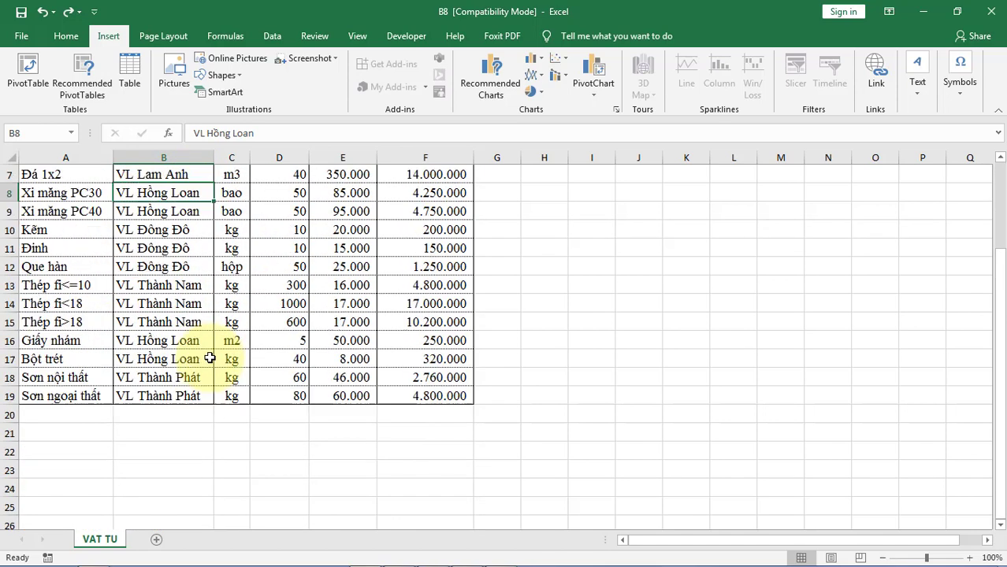
{"action": "scroll", "coordinate": [209, 355], "scroll_direction": "up", "scroll_amount": 2}
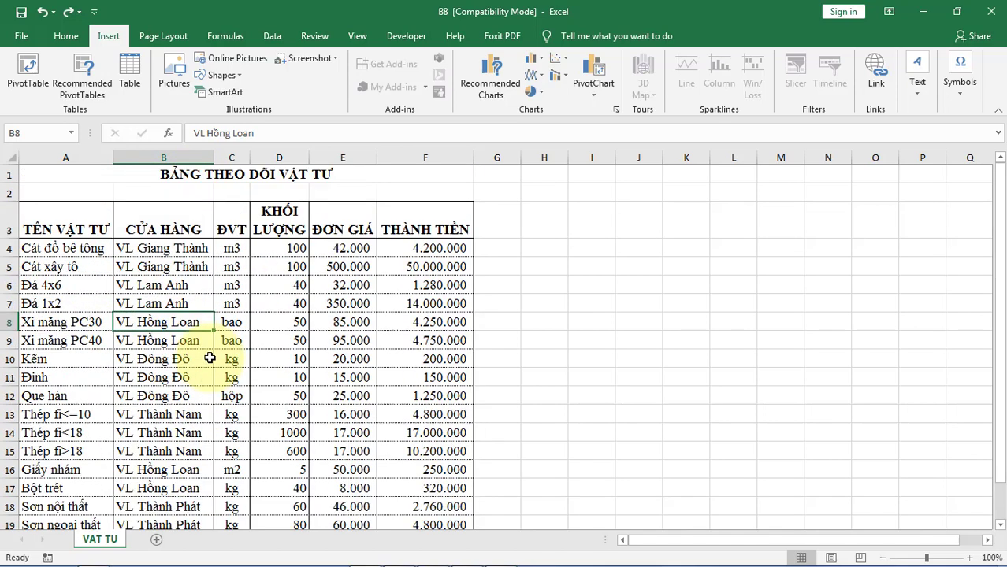
{"action": "left_click", "coordinate": [187, 304]}
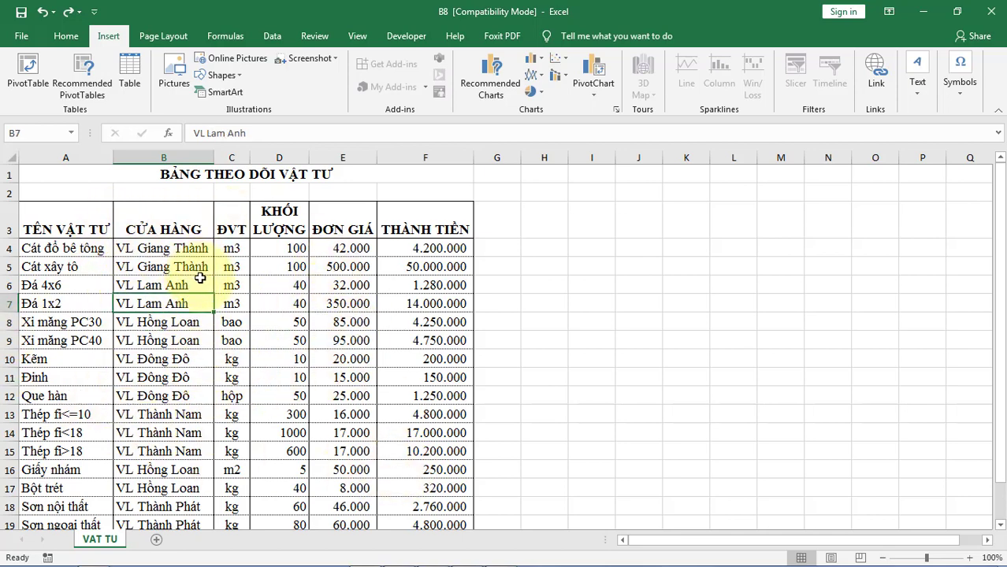
{"action": "left_click", "coordinate": [132, 92]}
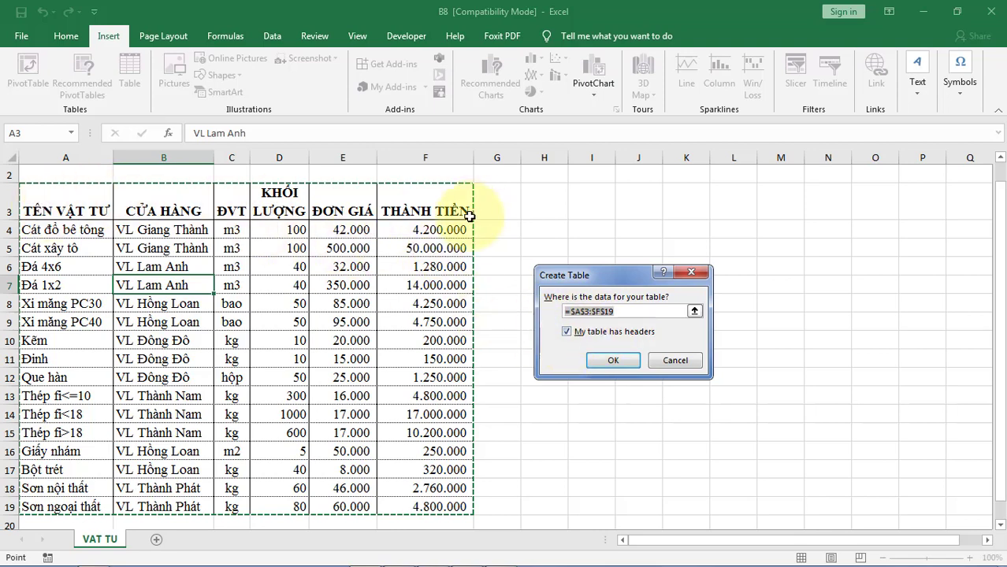
{"action": "left_click", "coordinate": [612, 361]}
{"action": "type", "text": "VATTU"}
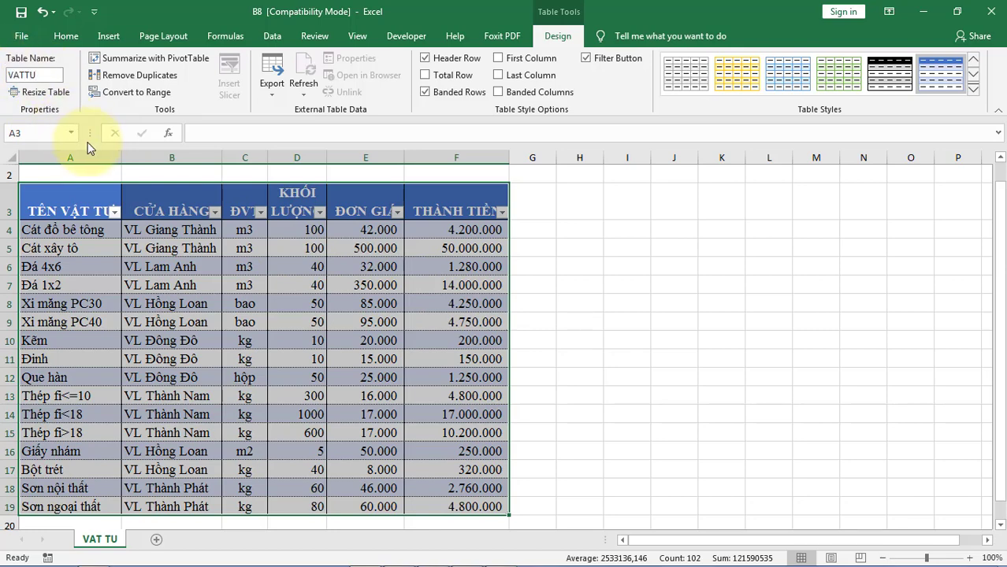
Insert a PivotTable from the VATTU table on a new worksheet, Sheet1.
{"action": "left_click", "coordinate": [201, 247]}
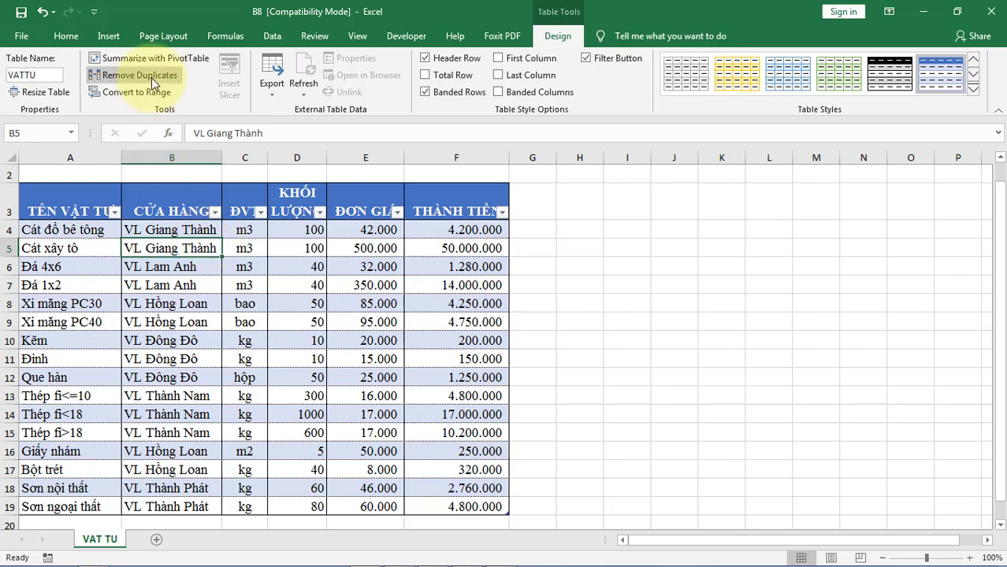
{"action": "left_click", "coordinate": [108, 37]}
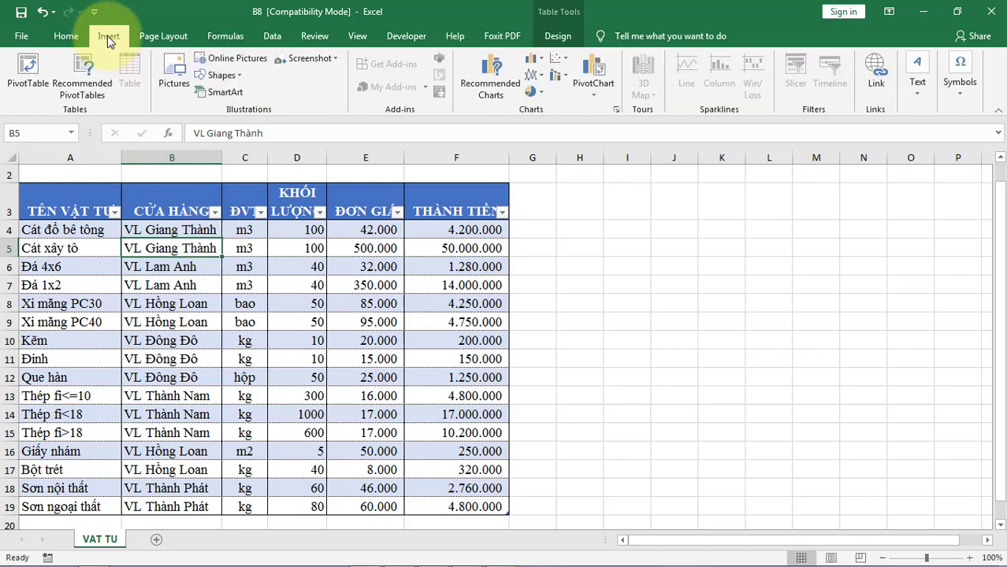
{"action": "left_click", "coordinate": [28, 82]}
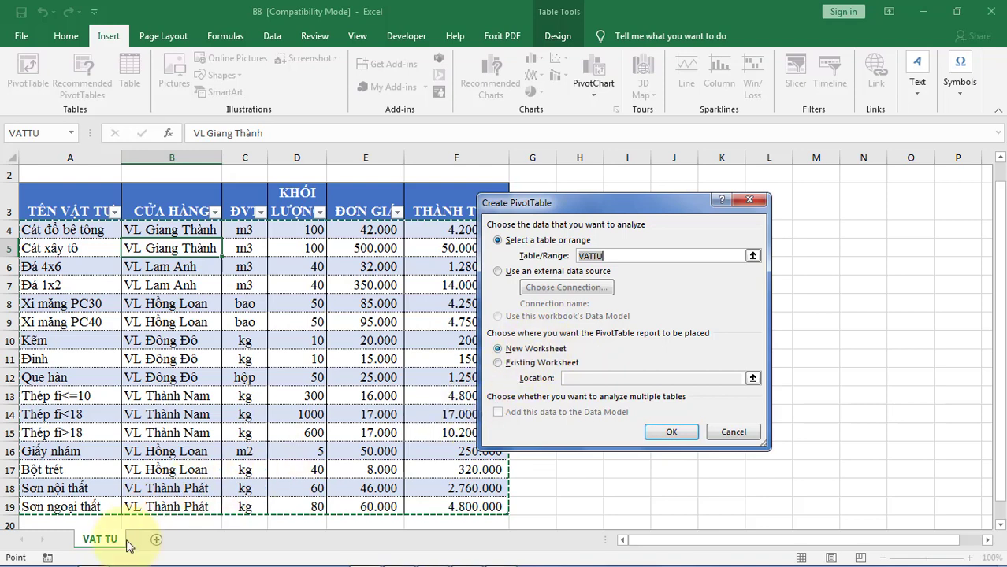
{"action": "left_click", "coordinate": [676, 435]}
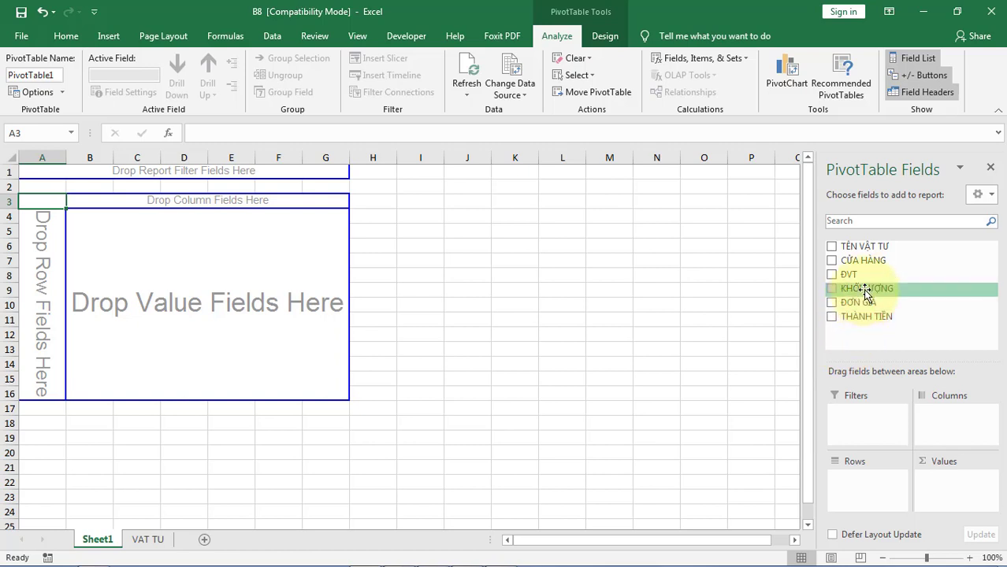
Put Sum of KHỐI LƯỢNG in Values, CỬA HÀNG in Columns and TÊN VẬT TƯ in Rows.
{"action": "left_click_drag", "start_coordinate": [867, 289], "coordinate": [206, 308]}
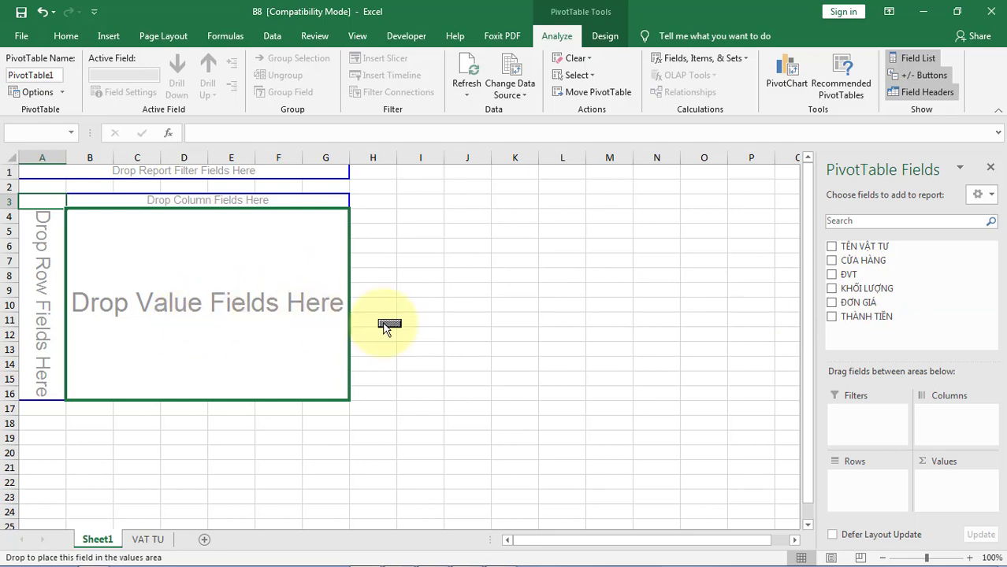
{"action": "left_click_drag", "start_coordinate": [197, 315], "coordinate": [952, 498]}
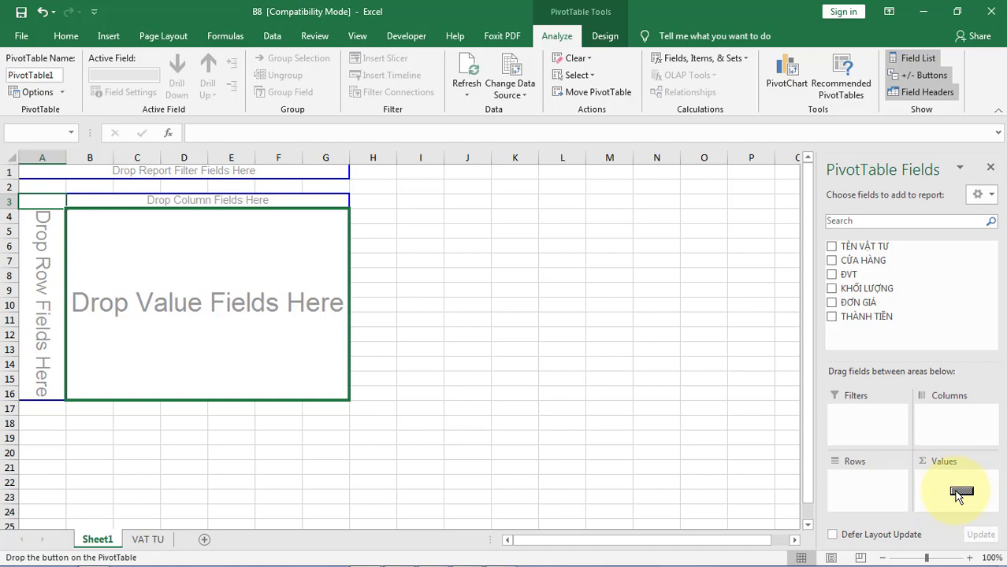
{"action": "left_click_drag", "start_coordinate": [959, 495], "coordinate": [124, 232]}
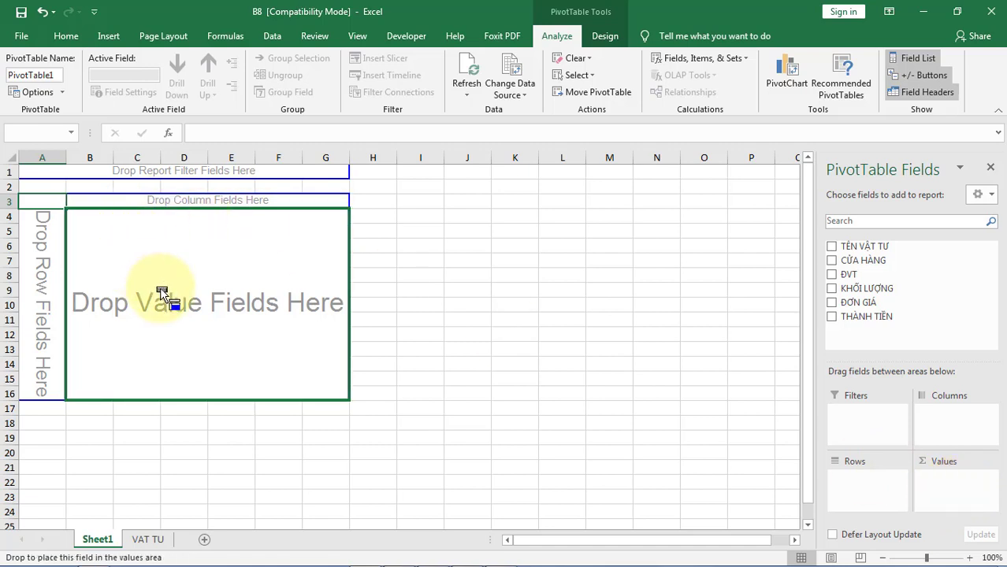
{"action": "mouse_move", "coordinate": [163, 288]}
{"action": "left_mouse_down"}
{"action": "mouse_move", "coordinate": [281, 282]}
{"action": "mouse_move", "coordinate": [170, 279]}
{"action": "left_mouse_up"}
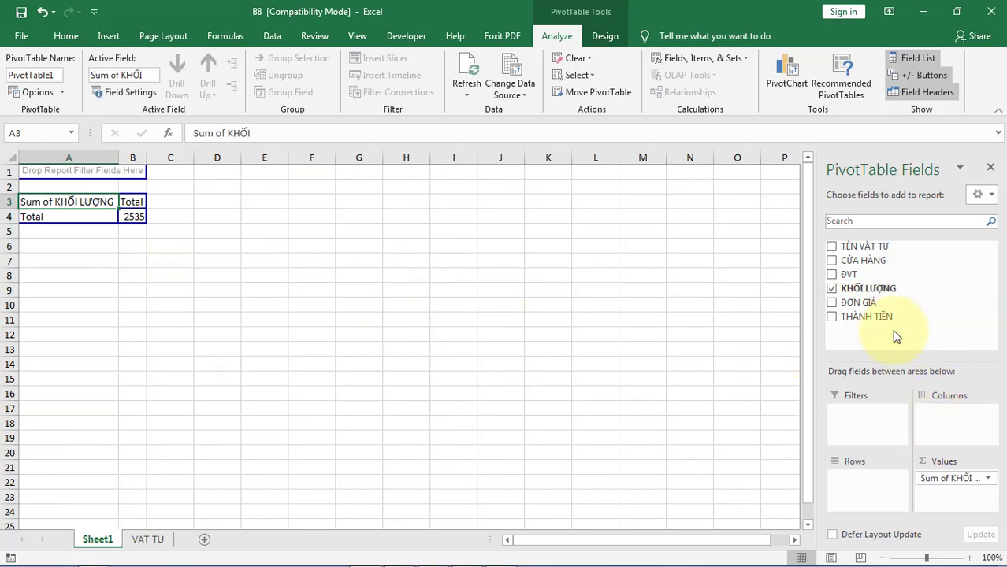
{"action": "left_click_drag", "start_coordinate": [864, 260], "coordinate": [945, 438]}
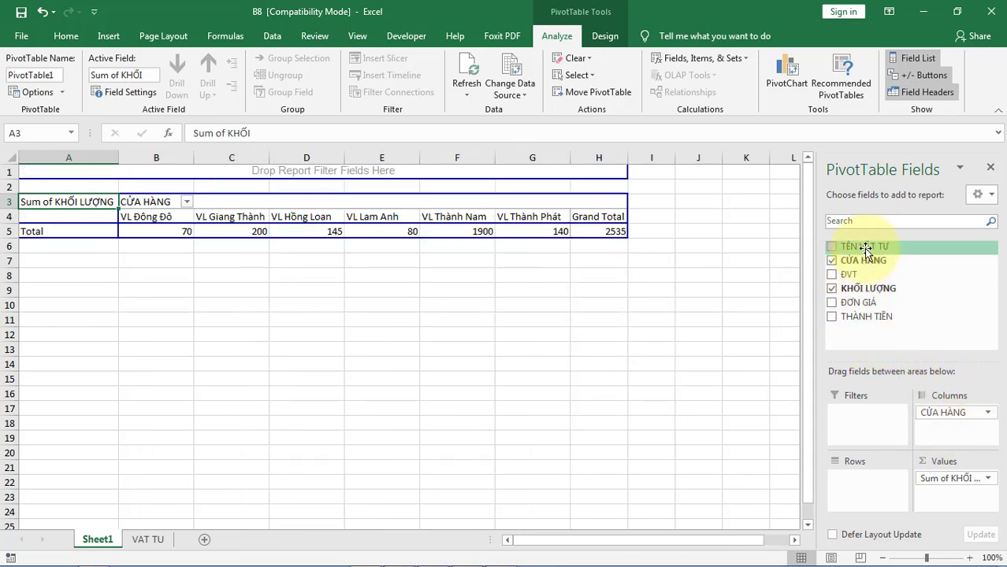
{"action": "left_click_drag", "start_coordinate": [865, 249], "coordinate": [855, 485]}
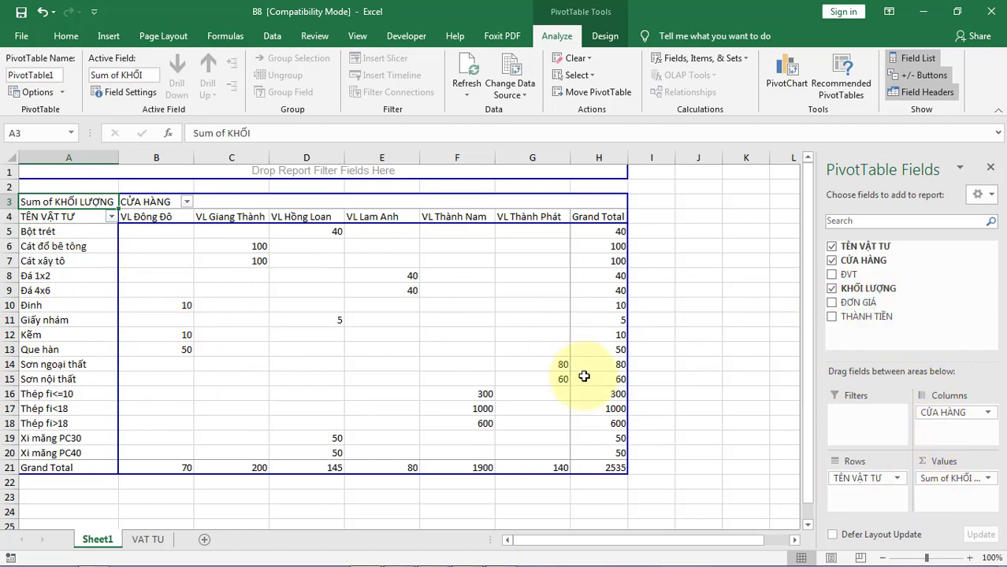
{"action": "mouse_move", "coordinate": [155, 231]}
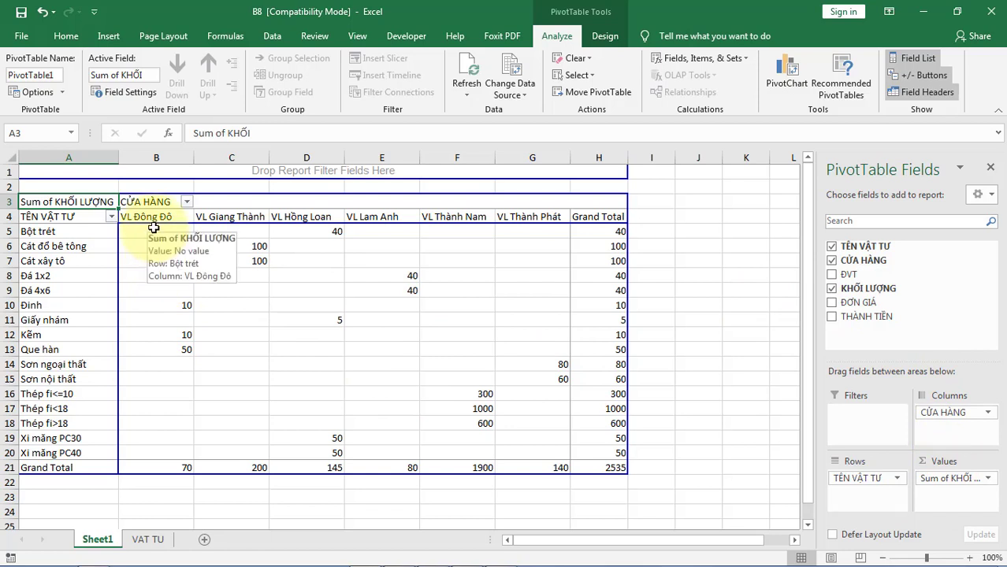
{"action": "left_click", "coordinate": [160, 262]}
{"action": "left_click", "coordinate": [175, 231]}
{"action": "left_click", "coordinate": [180, 261]}
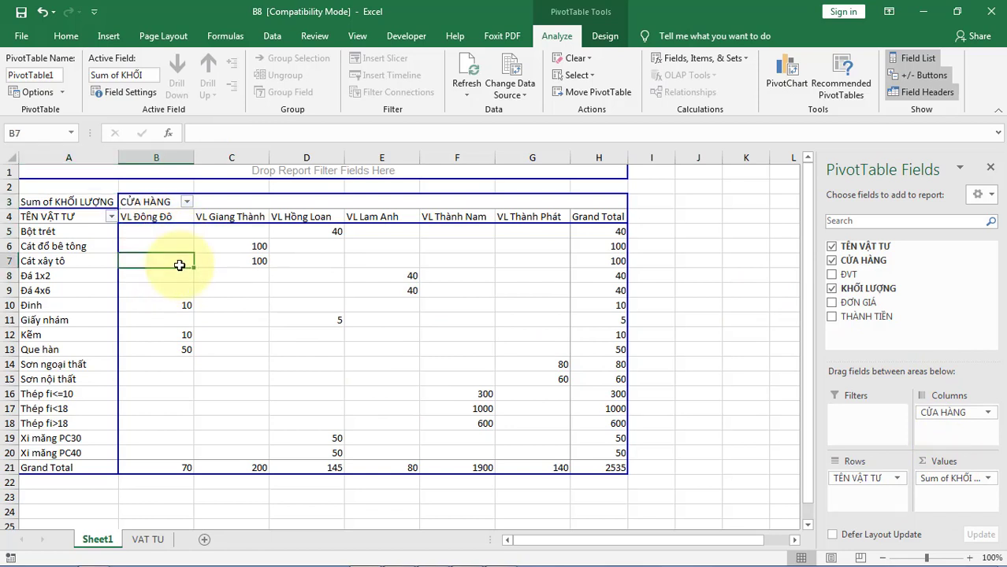
{"action": "left_click", "coordinate": [251, 291]}
{"action": "left_click", "coordinate": [382, 246]}
{"action": "left_click", "coordinate": [461, 246]}
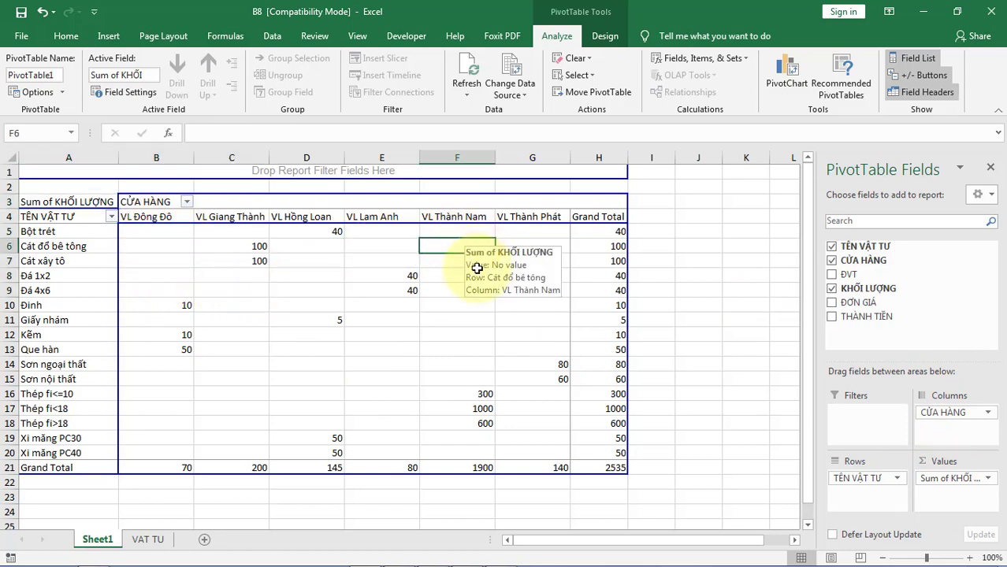
{"action": "left_click", "coordinate": [476, 299]}
{"action": "left_click", "coordinate": [150, 379]}
{"action": "left_click", "coordinate": [158, 409]}
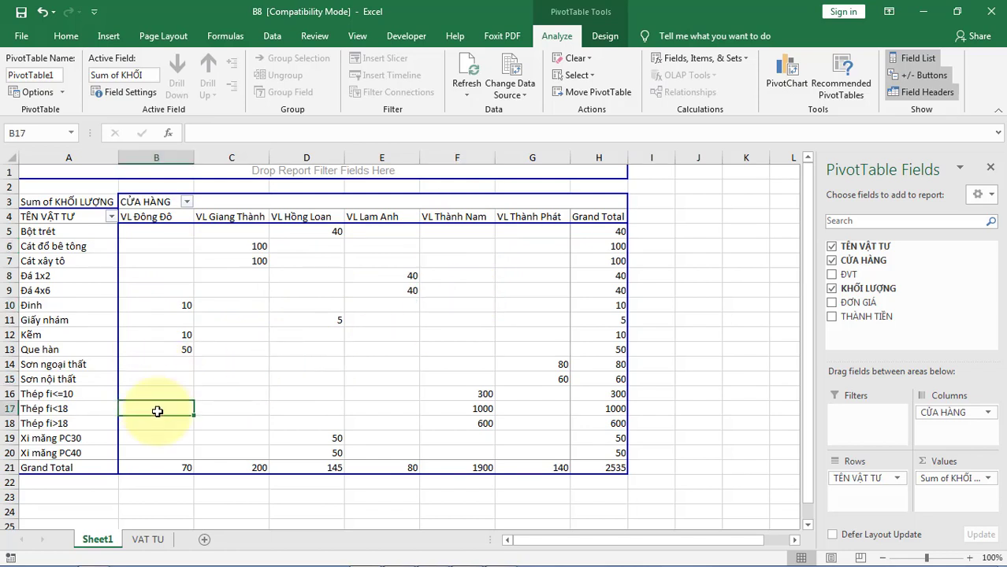
{"action": "left_click", "coordinate": [161, 233]}
{"action": "left_click", "coordinate": [166, 260]}
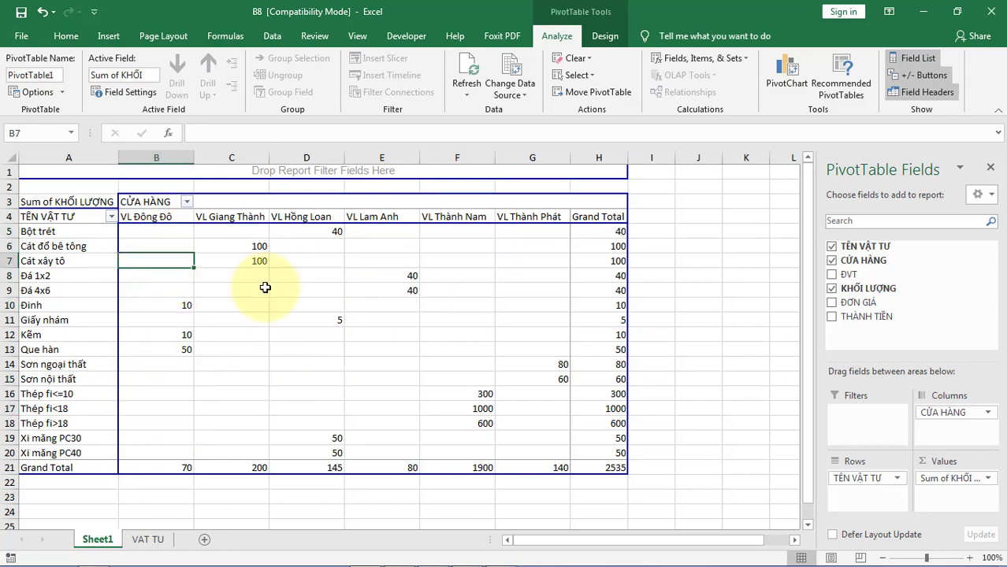
{"action": "left_click", "coordinate": [281, 307]}
{"action": "left_click", "coordinate": [236, 335]}
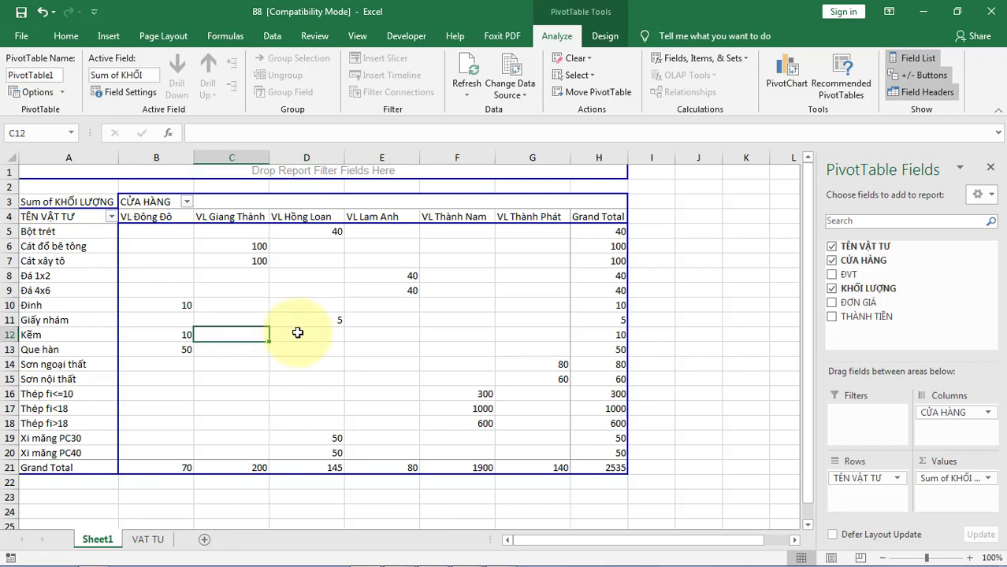
{"action": "left_click", "coordinate": [347, 335]}
{"action": "left_click", "coordinate": [307, 335]}
{"action": "left_click", "coordinate": [235, 337]}
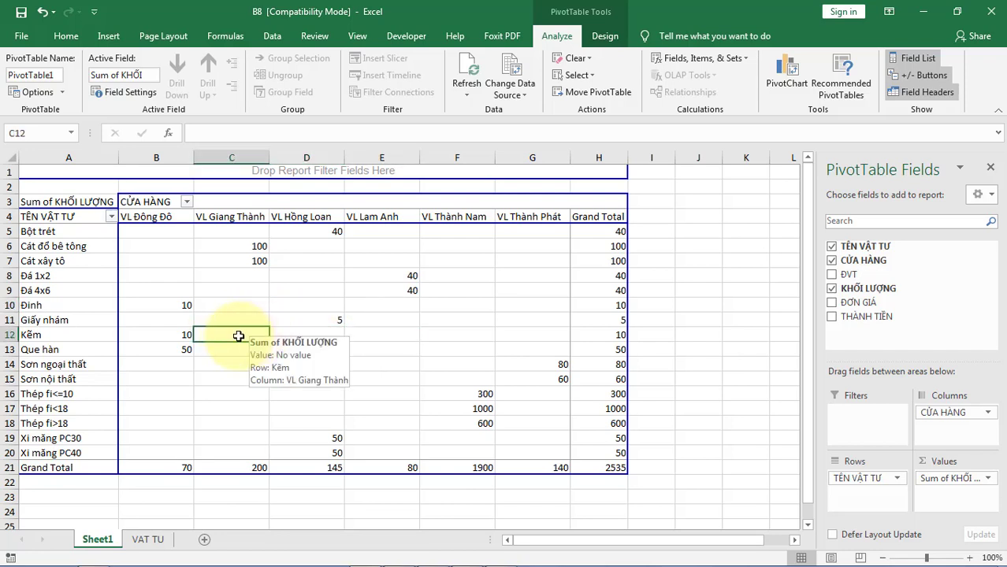
{"action": "right_click", "coordinate": [238, 336]}
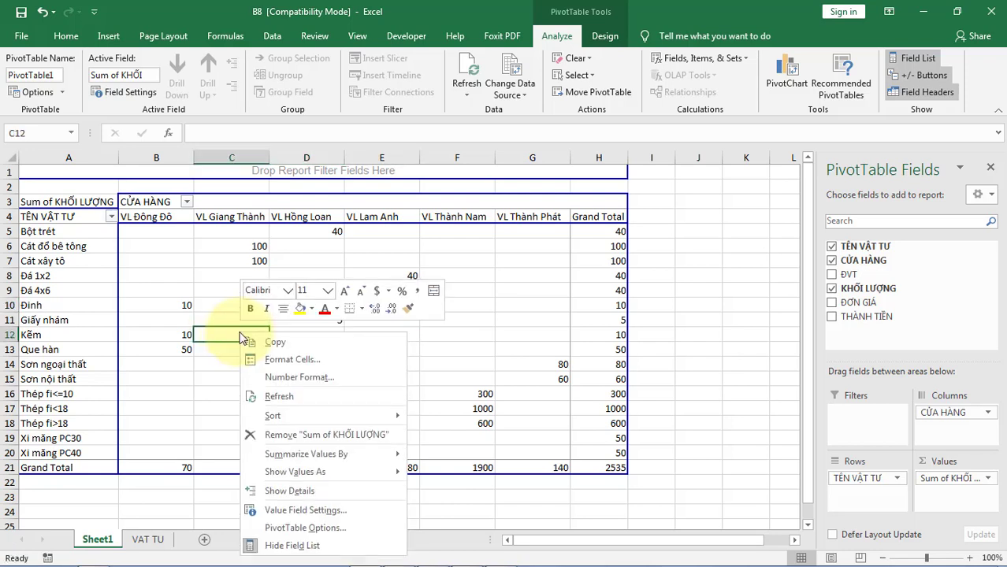
{"action": "left_click", "coordinate": [334, 529]}
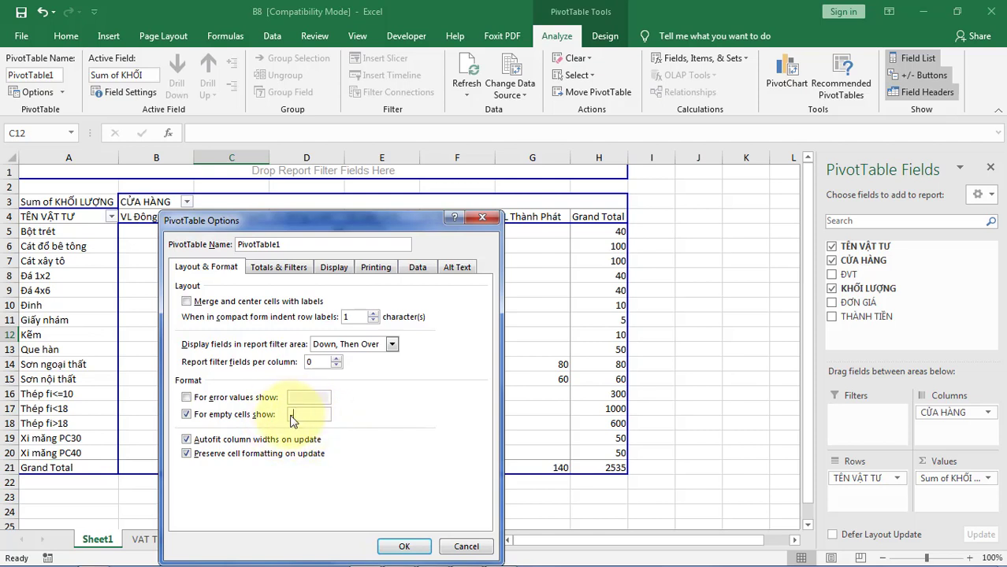
{"action": "type", "text": "0"}
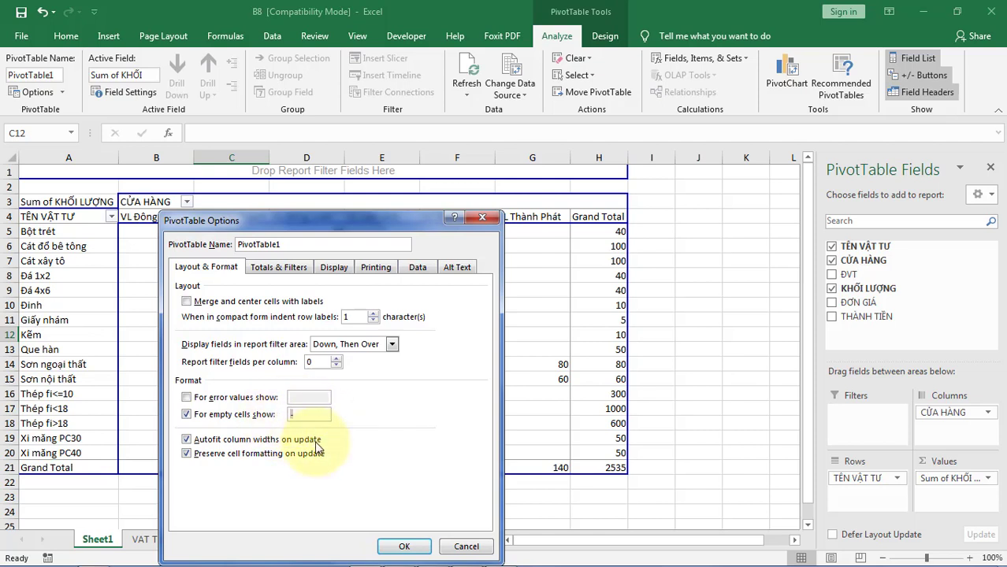
{"action": "left_click", "coordinate": [402, 549]}
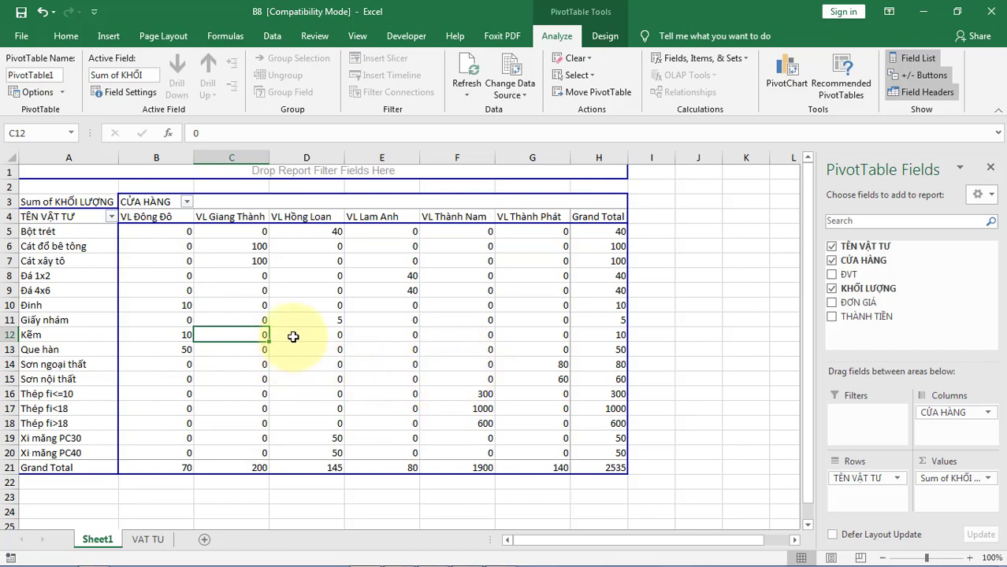
{"action": "right_click", "coordinate": [247, 334]}
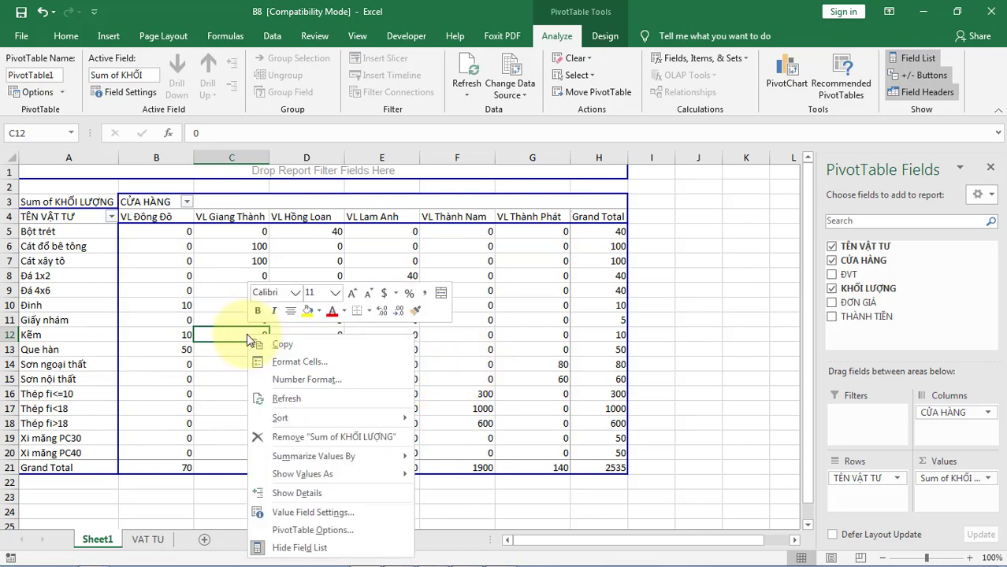
{"action": "left_click", "coordinate": [330, 537]}
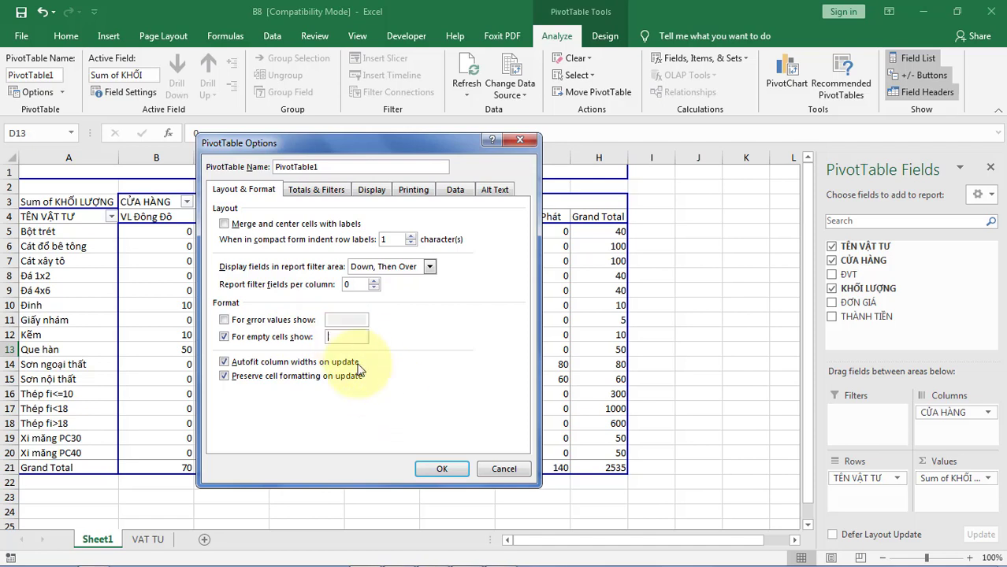
{"action": "left_click", "coordinate": [442, 470]}
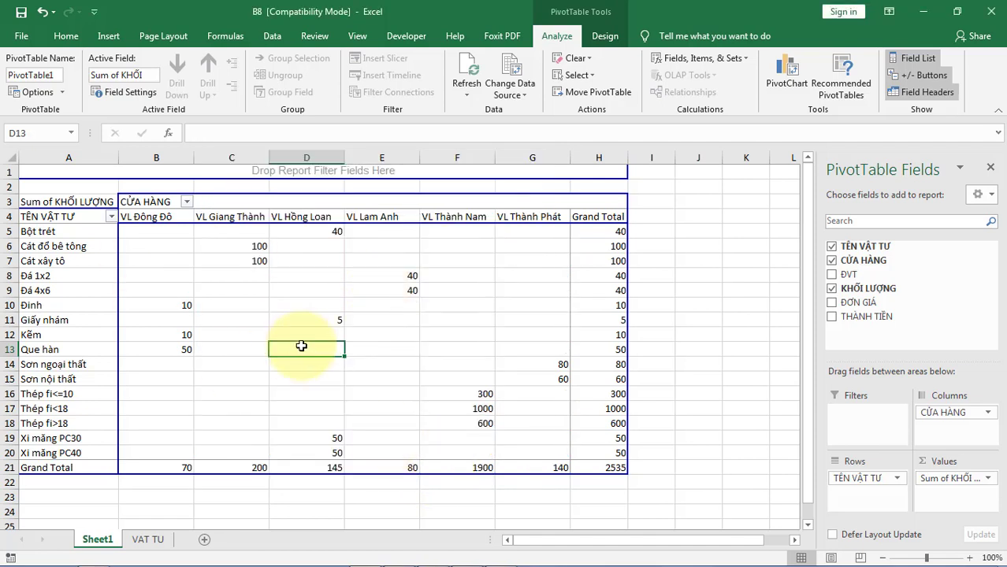
Check individual pivot quantities, including Cát xây tô and Đá 1x2 for VL Lam Anh.
{"action": "left_click", "coordinate": [286, 379]}
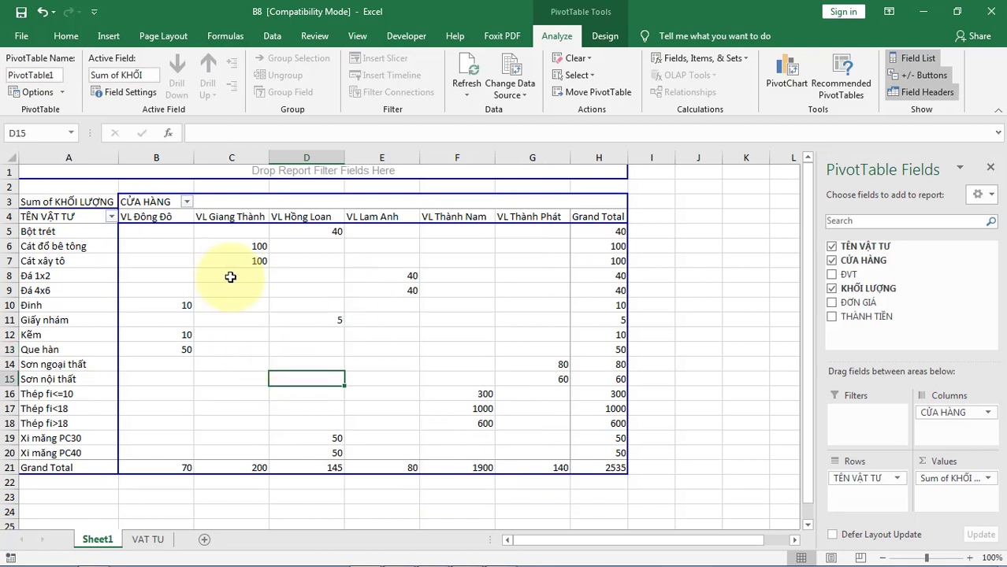
{"action": "left_click", "coordinate": [259, 247]}
{"action": "left_click", "coordinate": [236, 261]}
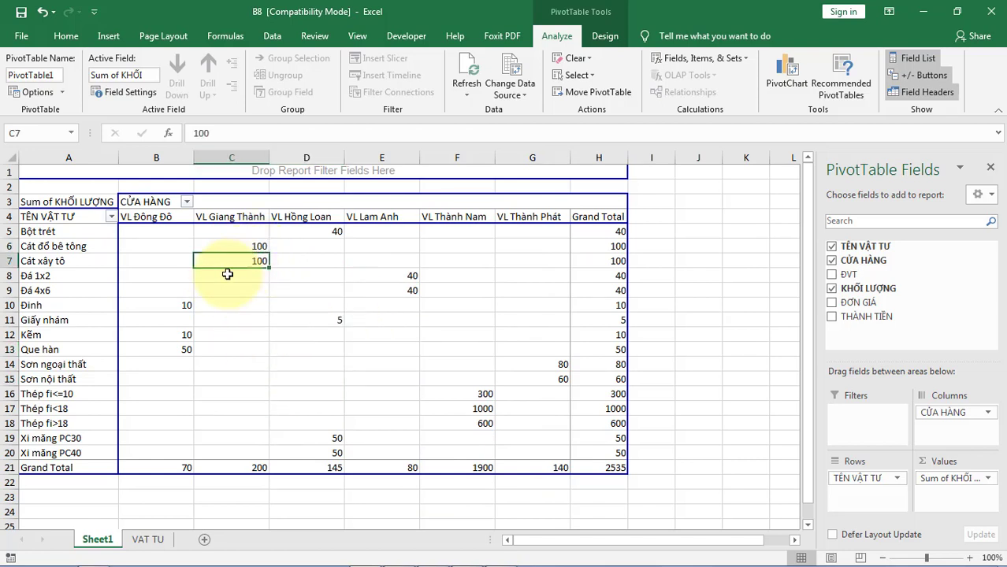
{"action": "left_click", "coordinate": [179, 306]}
{"action": "left_click", "coordinate": [179, 335]}
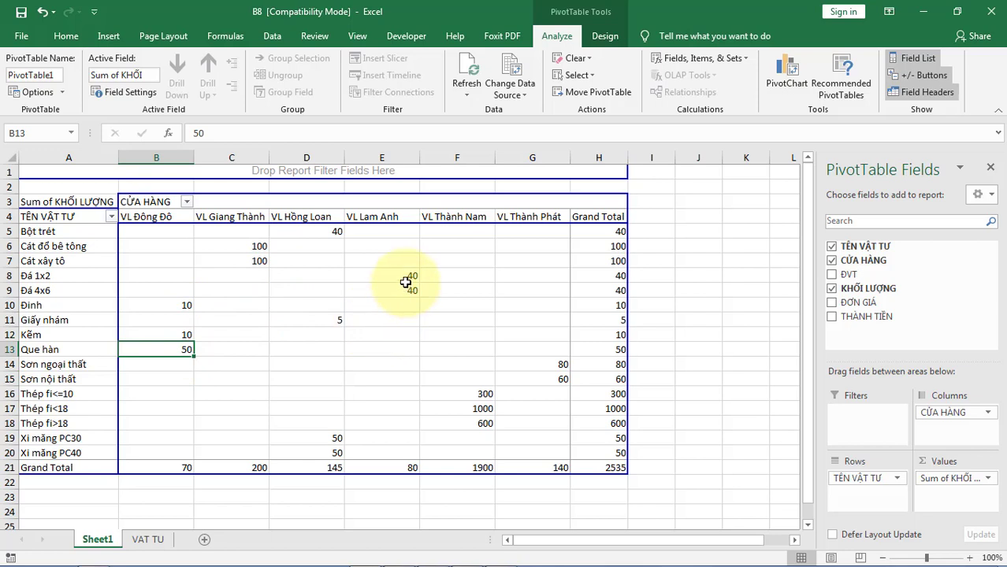
{"action": "left_click", "coordinate": [407, 280]}
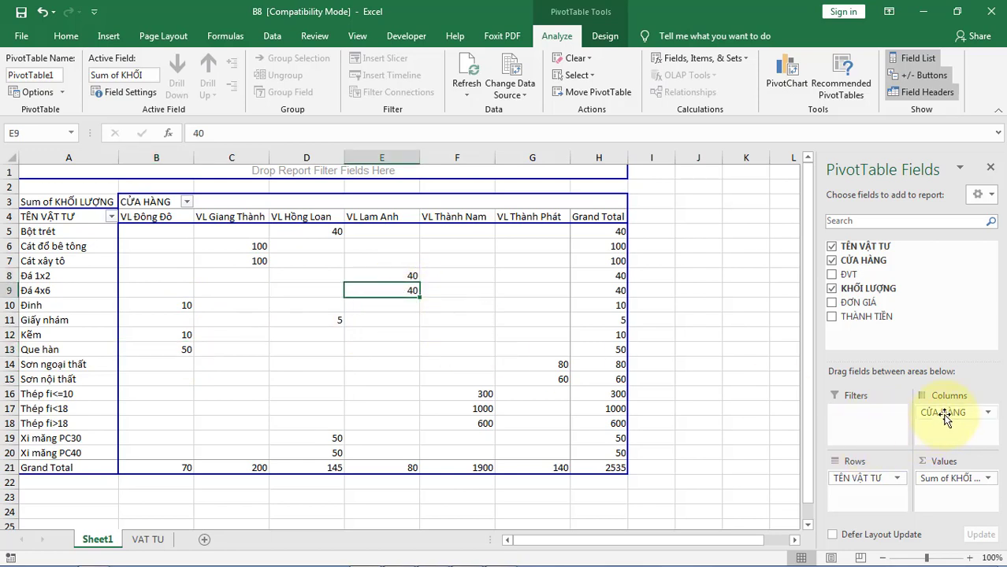
Move CỬA HÀNG from Columns to Rows above TÊN VẬT TƯ and review the VL Đông Đô group.
{"action": "mouse_move", "coordinate": [946, 413]}
{"action": "left_mouse_down"}
{"action": "mouse_move", "coordinate": [867, 481]}
{"action": "mouse_move", "coordinate": [861, 471]}
{"action": "left_mouse_up"}
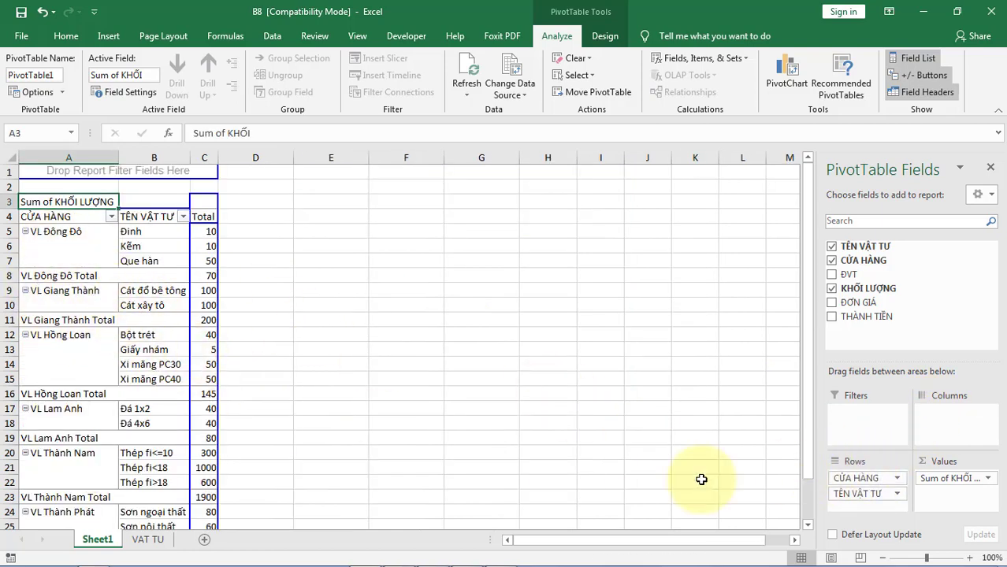
{"action": "left_click", "coordinate": [61, 250]}
{"action": "left_click", "coordinate": [47, 258]}
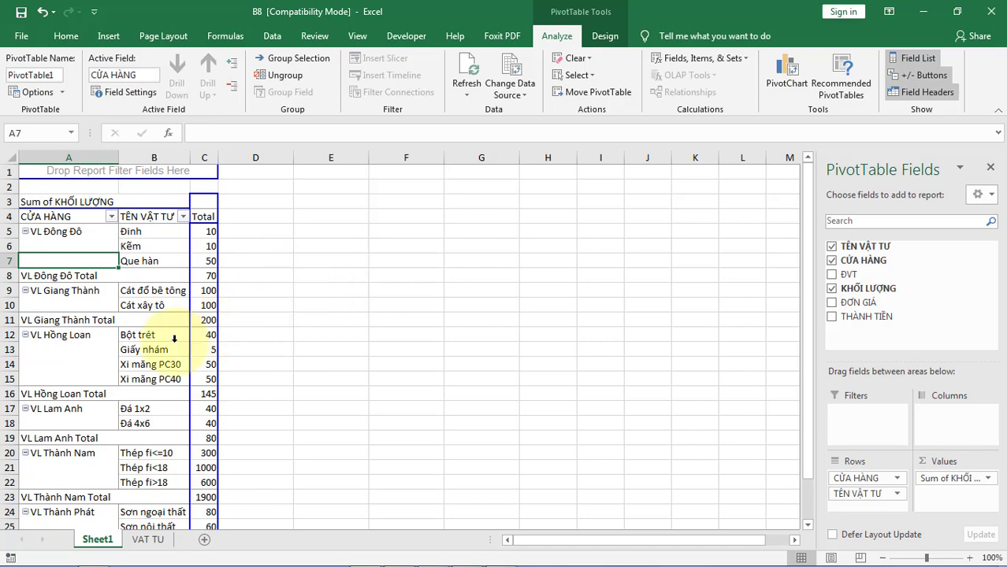
{"action": "scroll", "coordinate": [218, 359], "scroll_direction": "down", "scroll_amount": 5}
{"action": "scroll", "coordinate": [218, 359], "scroll_direction": "up", "scroll_amount": 4}
{"action": "scroll", "coordinate": [218, 358], "scroll_direction": "up", "scroll_amount": 1}
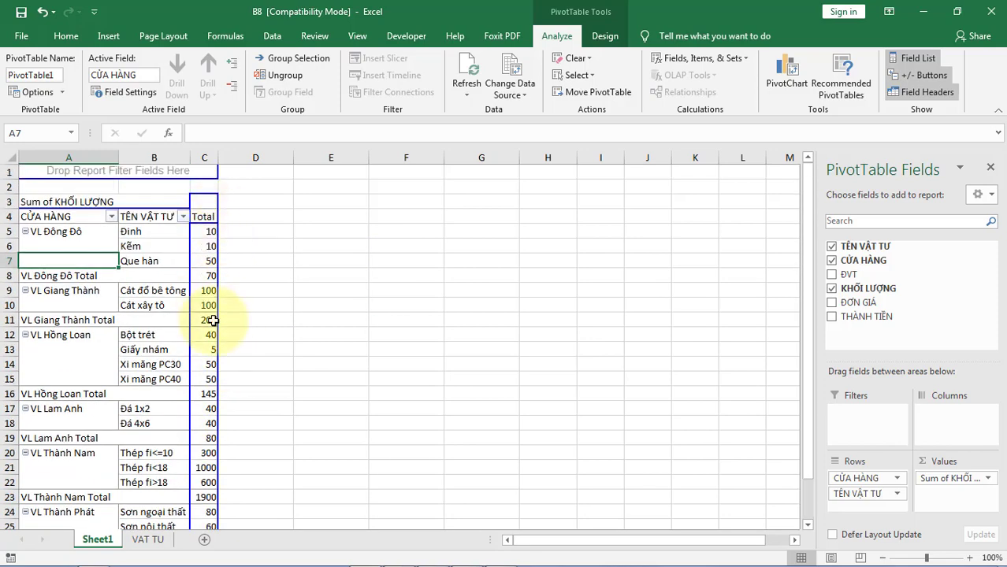
{"action": "scroll", "coordinate": [215, 358], "scroll_direction": "down", "scroll_amount": 4}
{"action": "scroll", "coordinate": [214, 359], "scroll_direction": "up", "scroll_amount": 3}
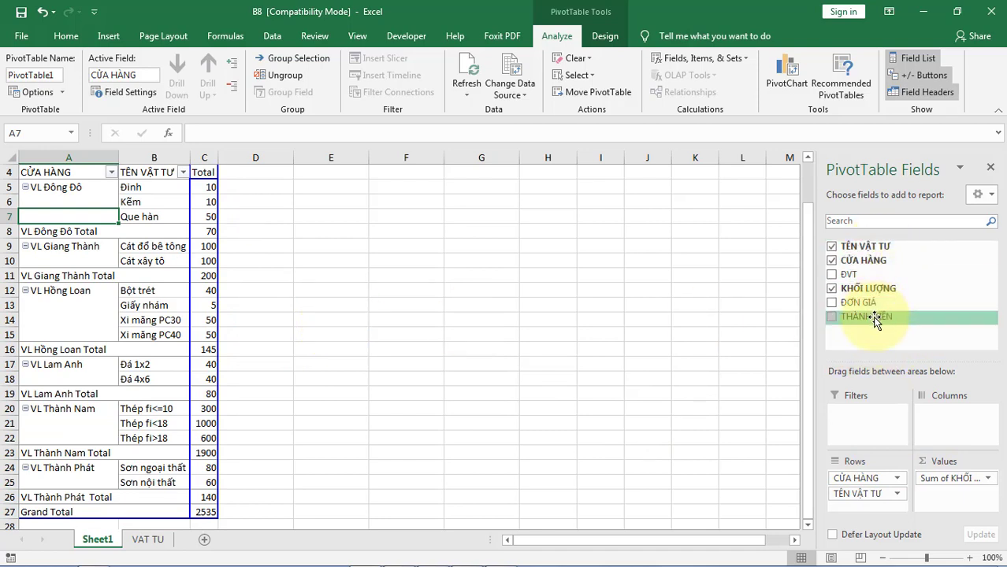
Add Sum of THÀNH TIỀN beside KHỐI LƯỢNG, giving a 120210000 grand total.
{"action": "mouse_move", "coordinate": [876, 318]}
{"action": "left_mouse_down"}
{"action": "mouse_move", "coordinate": [962, 469]}
{"action": "mouse_move", "coordinate": [955, 491]}
{"action": "left_mouse_up"}
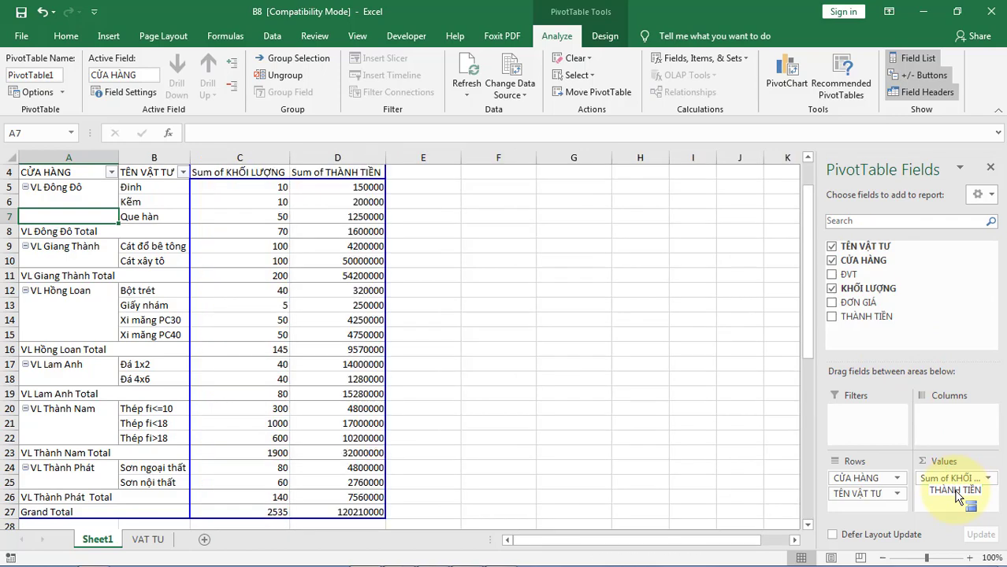
{"action": "left_click", "coordinate": [329, 367]}
{"action": "scroll", "coordinate": [299, 323], "scroll_direction": "up", "scroll_amount": 1}
{"action": "scroll", "coordinate": [379, 299], "scroll_direction": "down", "scroll_amount": 2}
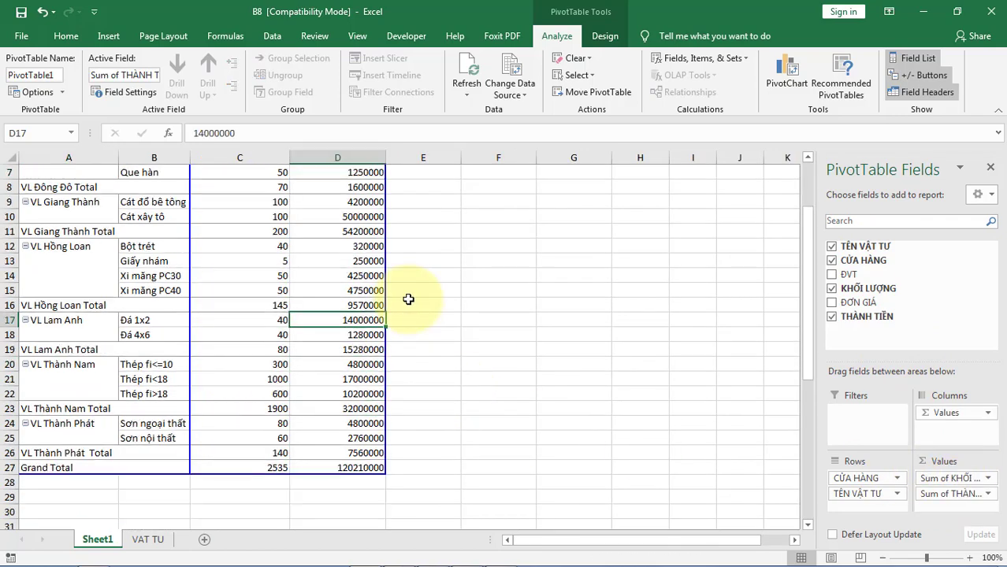
{"action": "scroll", "coordinate": [181, 454], "scroll_direction": "up", "scroll_amount": 2}
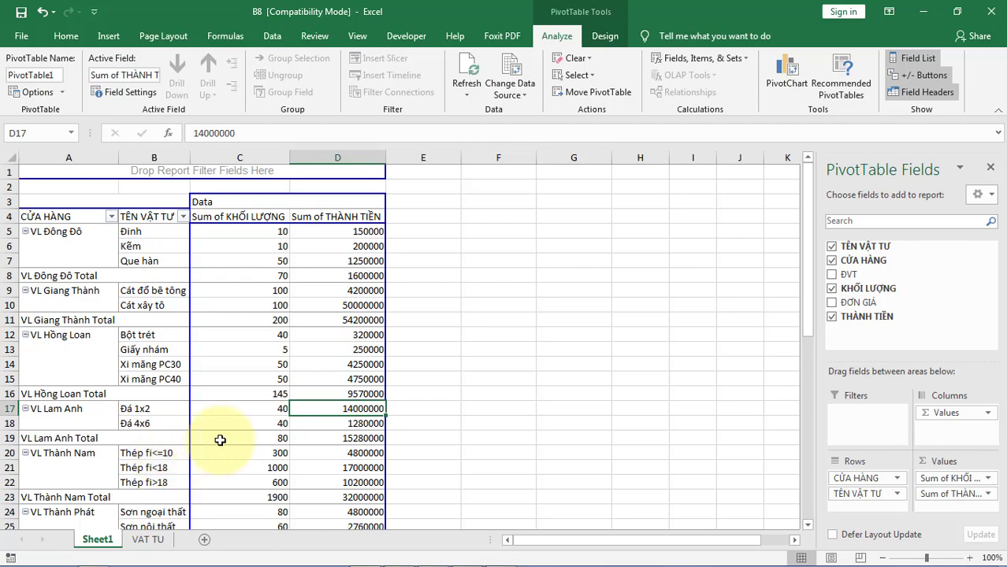
{"action": "left_click", "coordinate": [512, 392]}
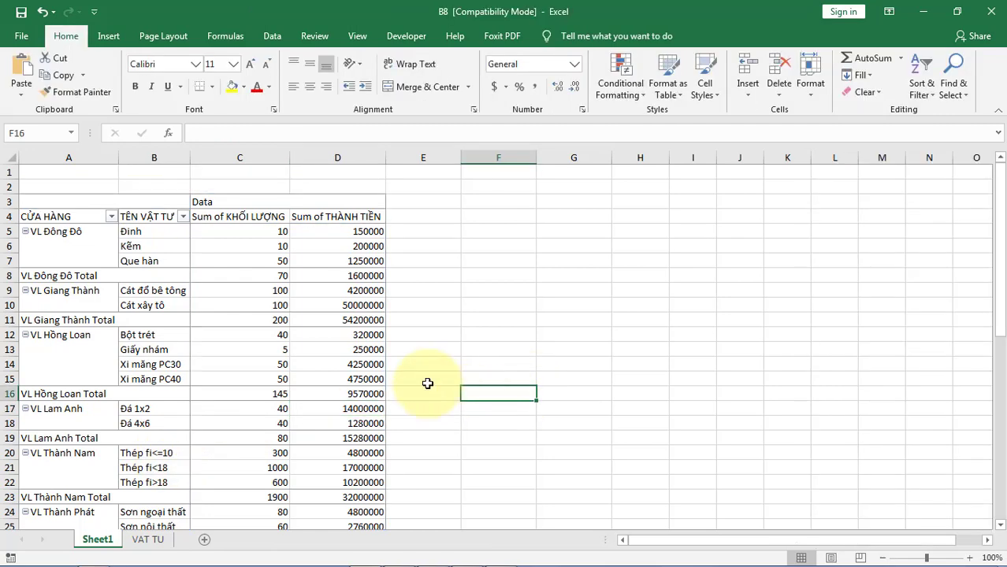
{"action": "left_click", "coordinate": [273, 346]}
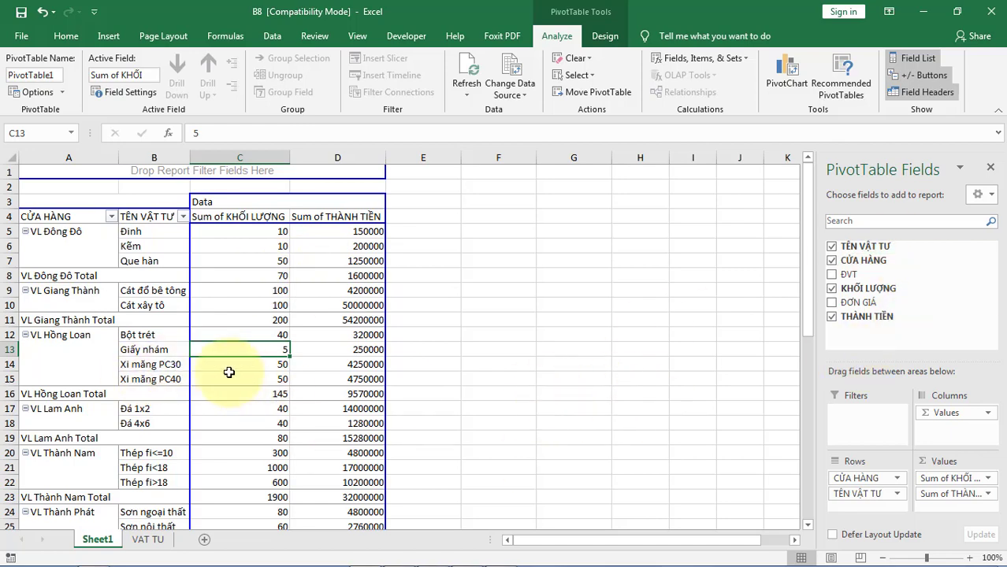
{"action": "scroll", "coordinate": [328, 379], "scroll_direction": "down", "scroll_amount": 2}
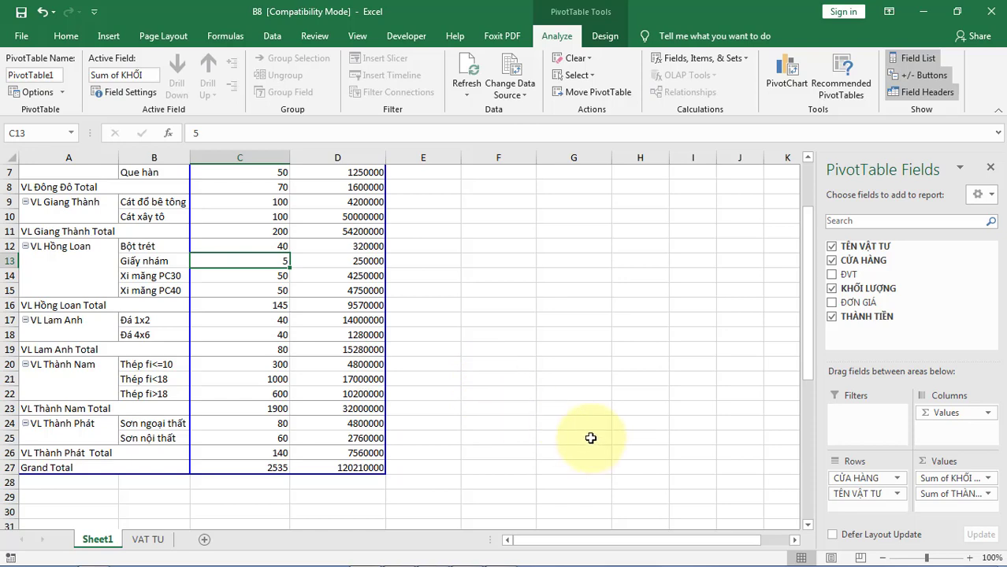
{"action": "scroll", "coordinate": [549, 419], "scroll_direction": "up", "scroll_amount": 1}
{"action": "scroll", "coordinate": [548, 419], "scroll_direction": "up", "scroll_amount": 1}
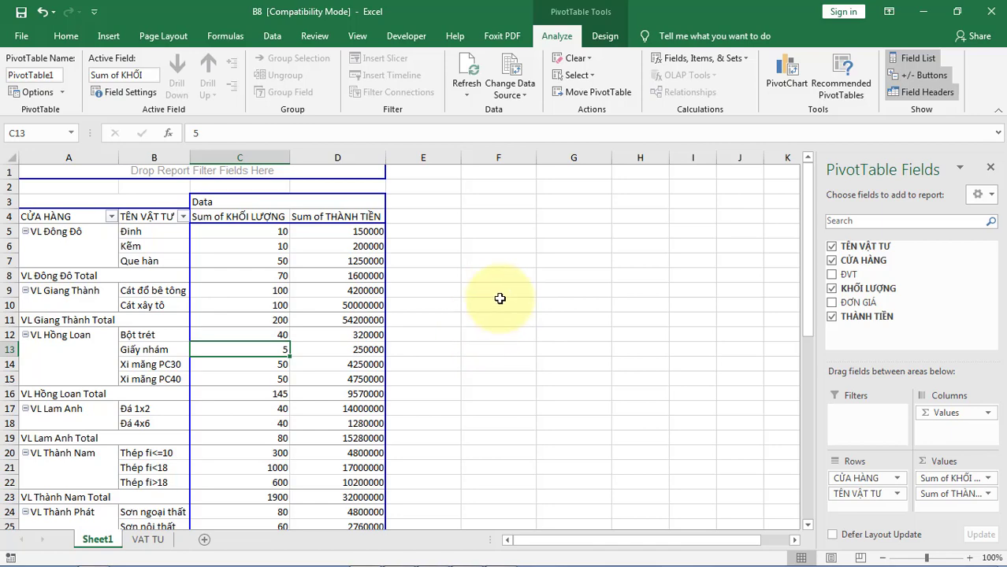
{"action": "left_click", "coordinate": [501, 293]}
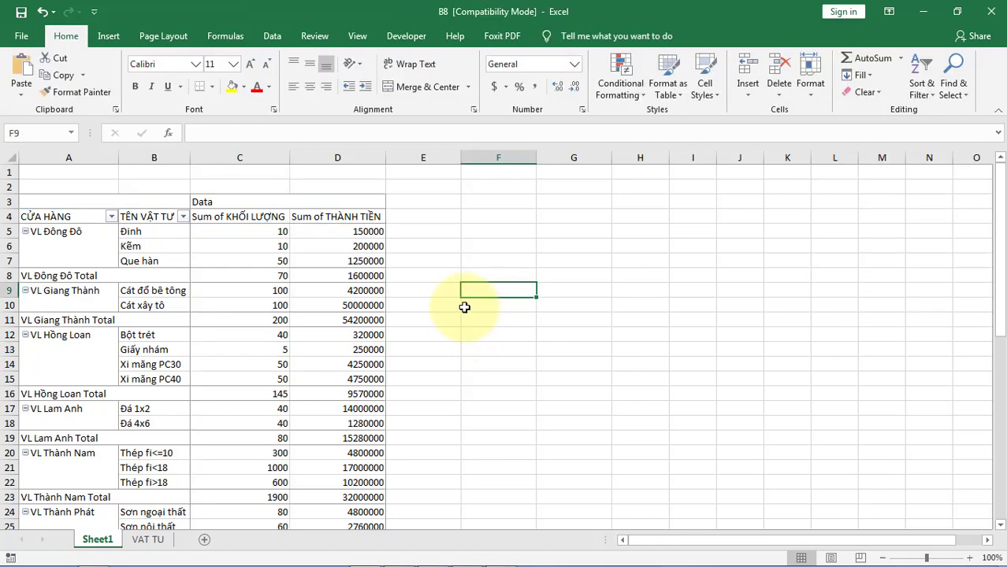
{"action": "left_click", "coordinate": [240, 276]}
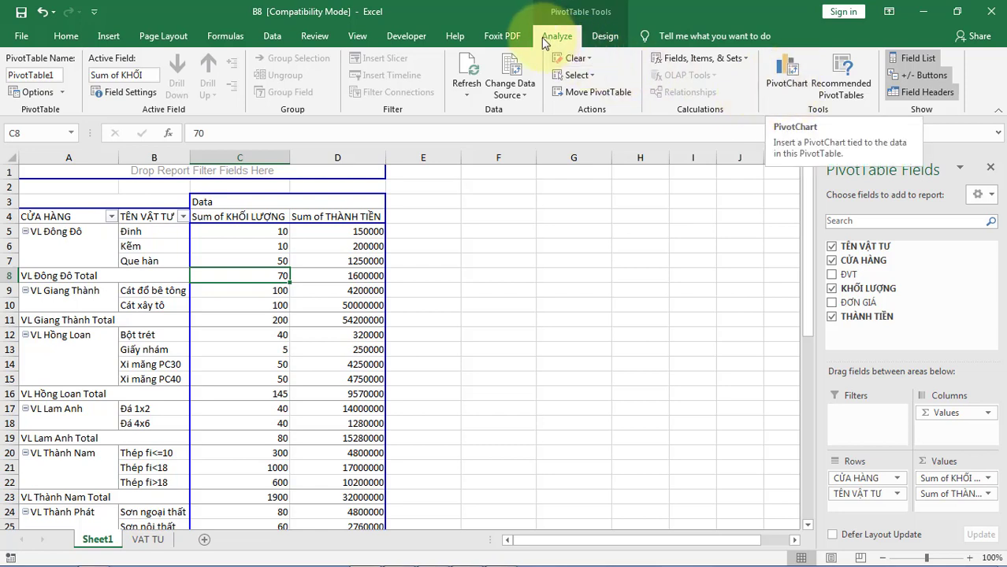
Start a PivotChart and preview line, pie, bar, area, scatter, surface, radar and combo types.
{"action": "left_click", "coordinate": [794, 80]}
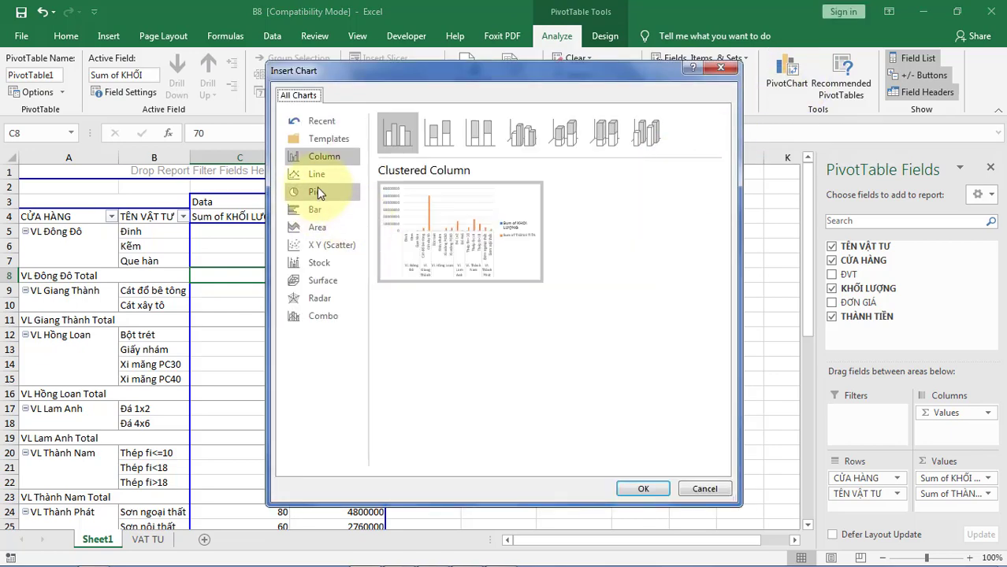
{"action": "left_click", "coordinate": [316, 174]}
{"action": "left_click", "coordinate": [318, 190]}
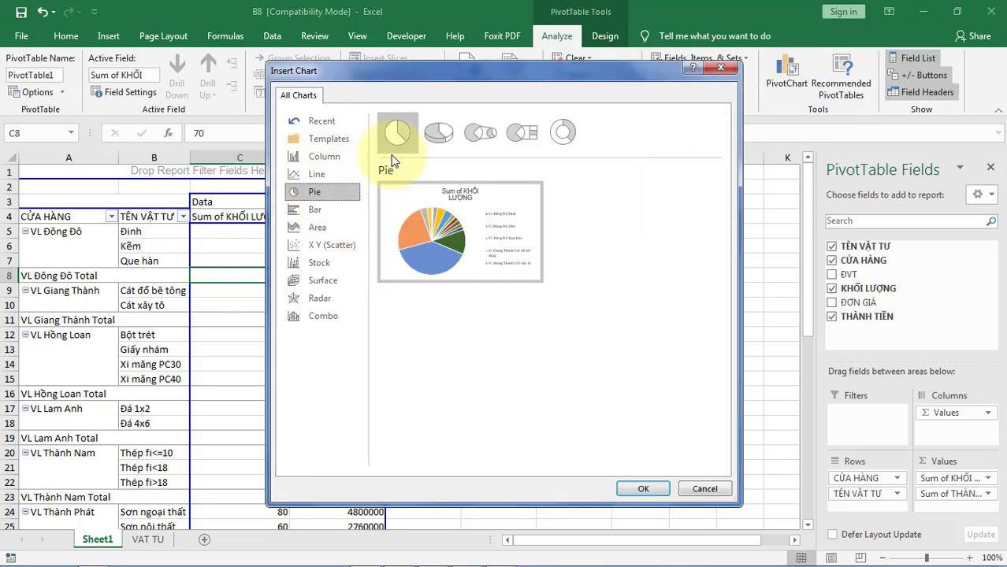
{"action": "left_click", "coordinate": [316, 210]}
{"action": "left_click", "coordinate": [323, 228]}
{"action": "left_click", "coordinate": [326, 245]}
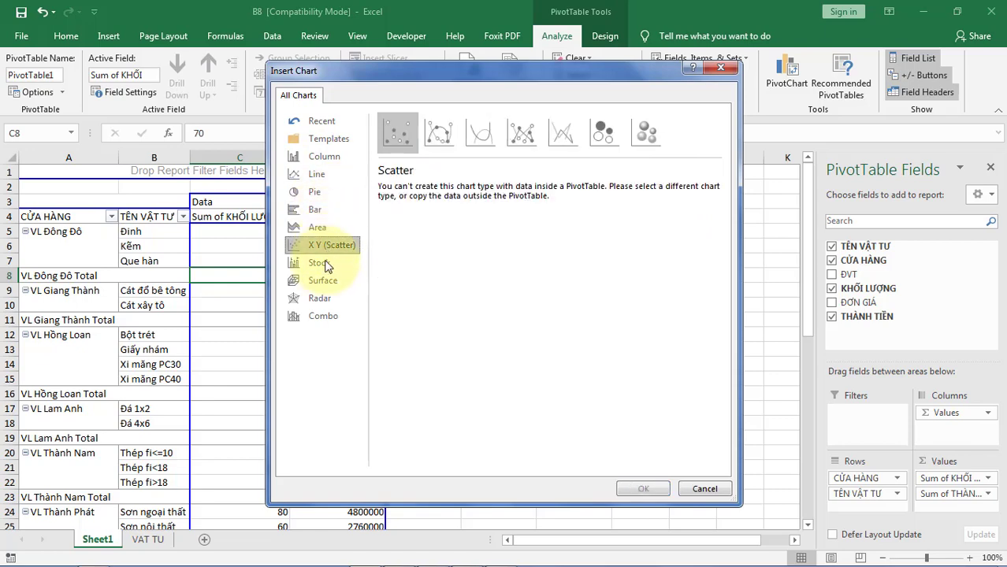
{"action": "left_click", "coordinate": [323, 281]}
{"action": "left_click", "coordinate": [321, 297]}
{"action": "left_click", "coordinate": [323, 316]}
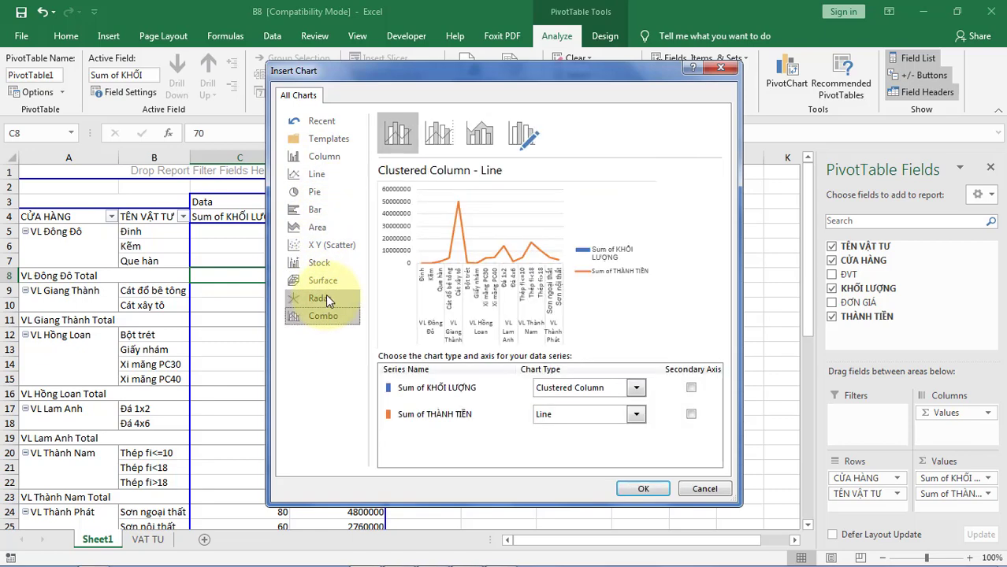
{"action": "left_click", "coordinate": [326, 297]}
{"action": "left_click", "coordinate": [328, 281]}
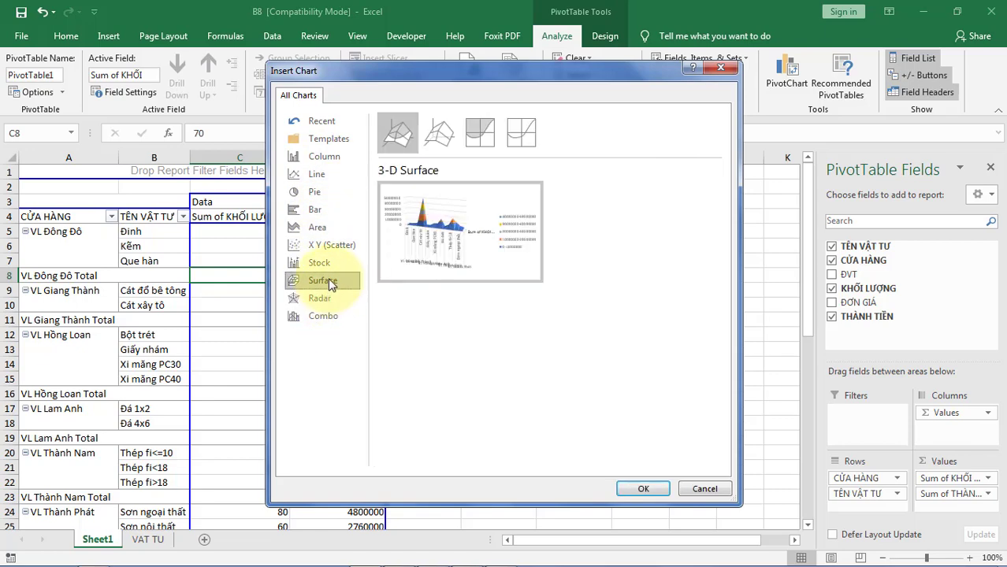
{"action": "left_click", "coordinate": [316, 192]}
{"action": "left_click", "coordinate": [319, 176]}
{"action": "left_click", "coordinate": [325, 157]}
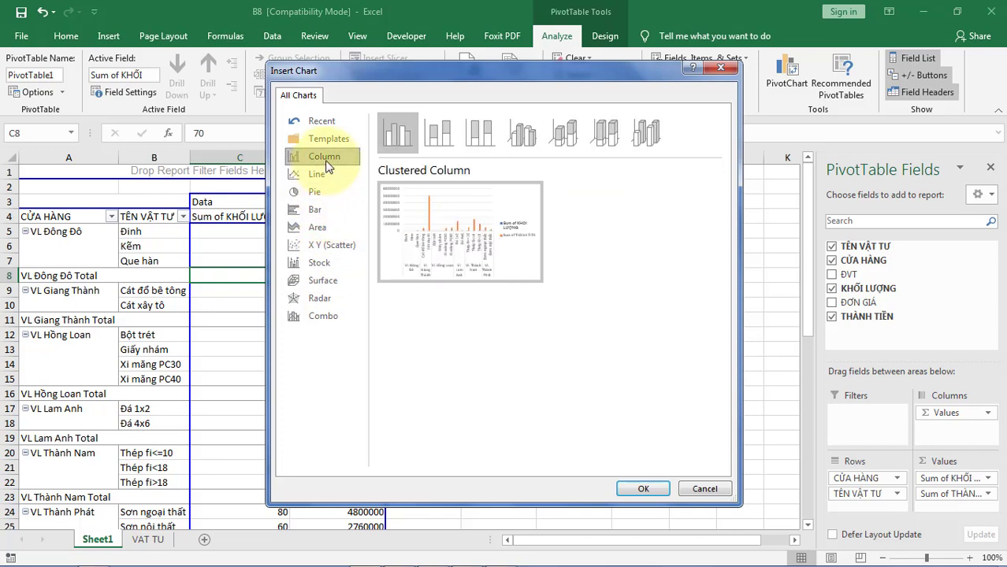
Compare bar, area, line, column and stock charts, settling on Clustered Bar.
{"action": "left_click", "coordinate": [329, 211]}
{"action": "mouse_move", "coordinate": [466, 253]}
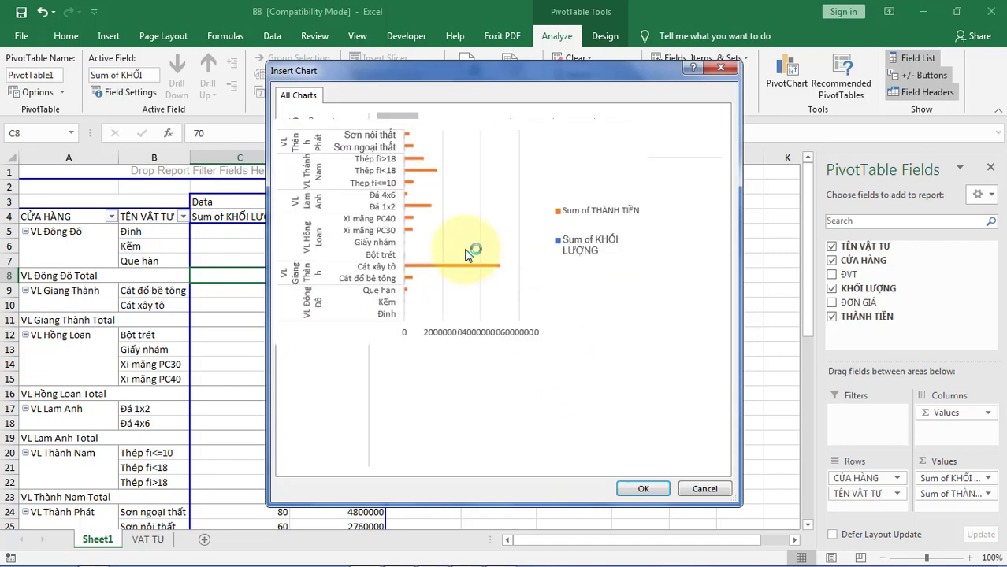
{"action": "left_click", "coordinate": [319, 227]}
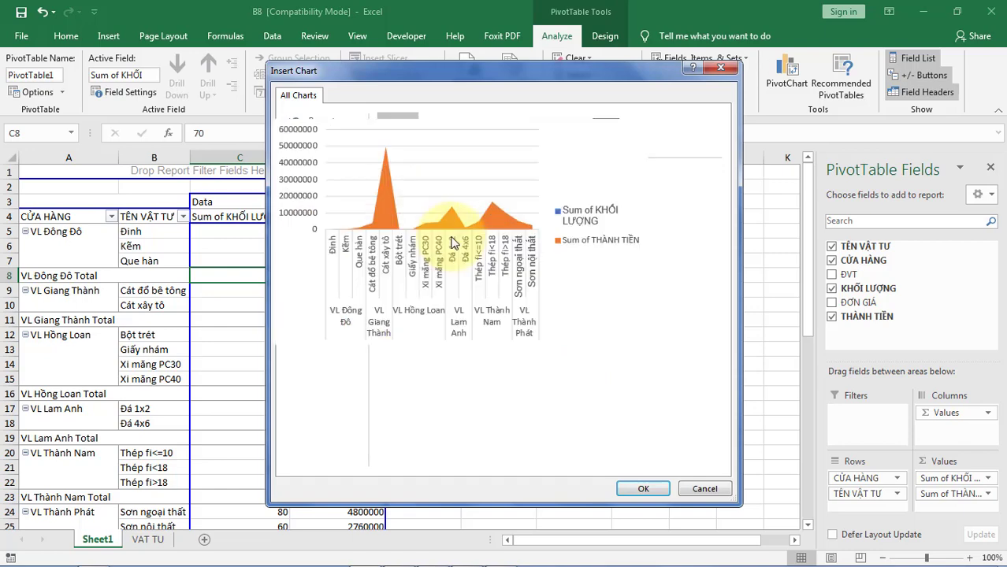
{"action": "left_click", "coordinate": [303, 172]}
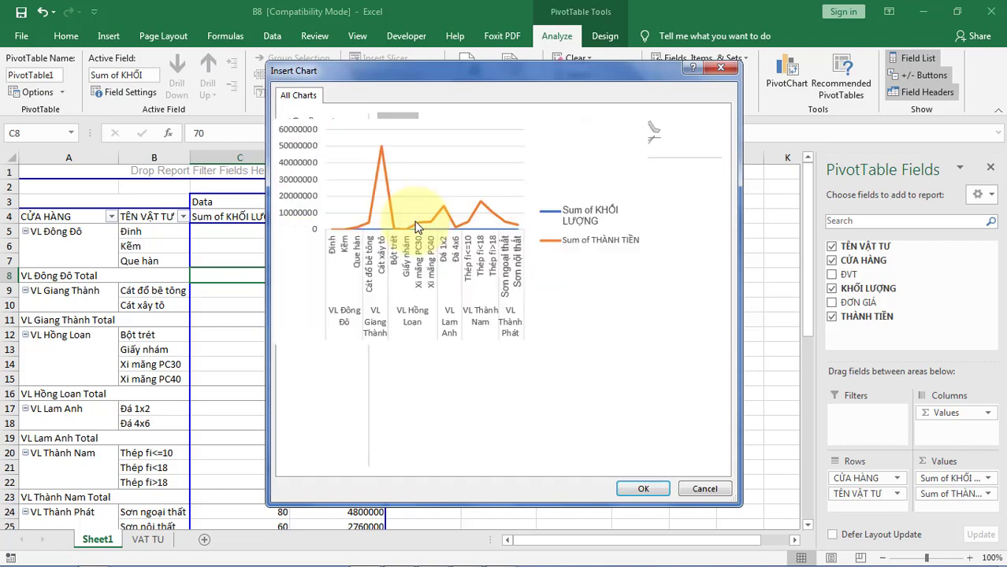
{"action": "left_click", "coordinate": [314, 158]}
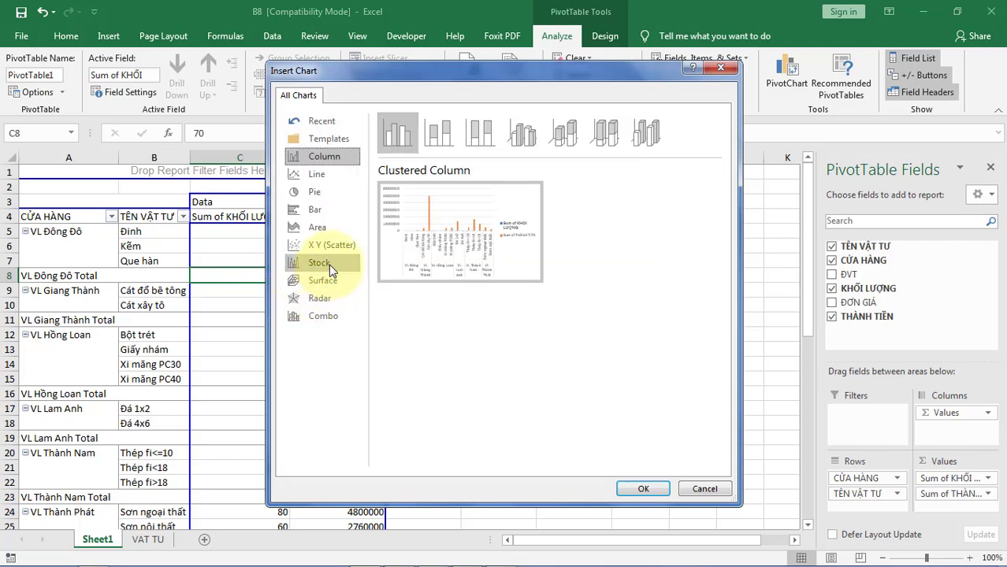
{"action": "left_click", "coordinate": [328, 264]}
{"action": "left_click", "coordinate": [324, 228]}
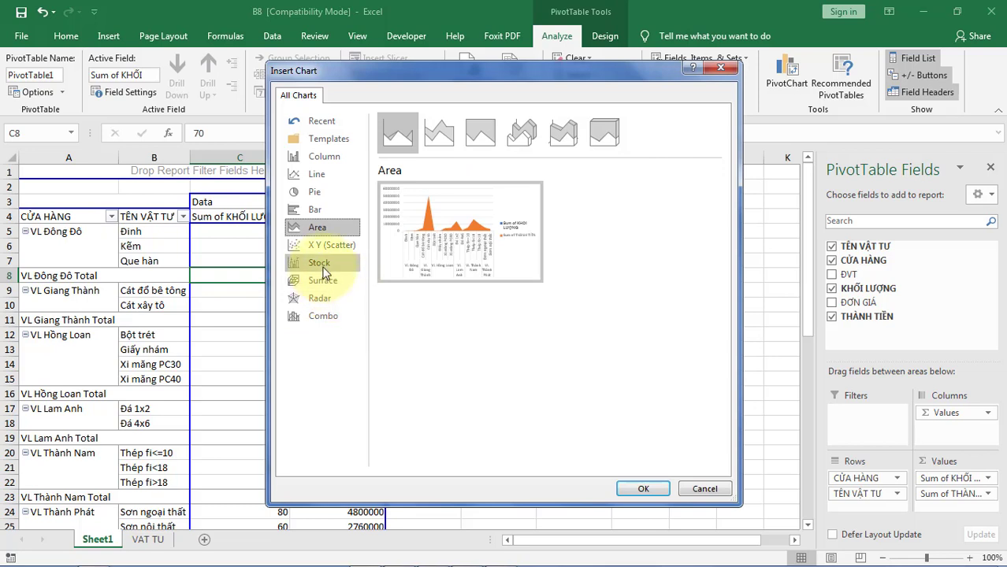
{"action": "left_click", "coordinate": [319, 263]}
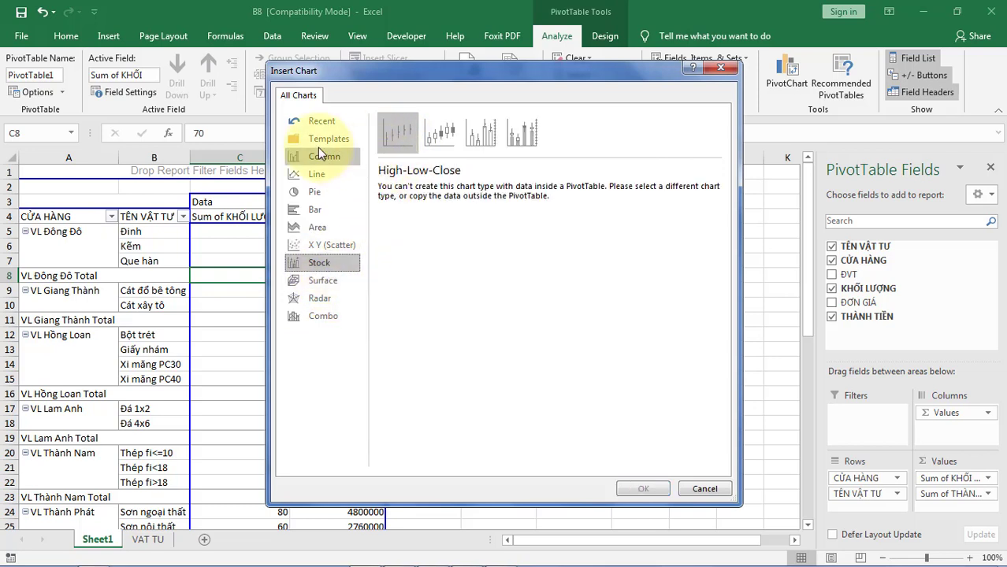
{"action": "left_click", "coordinate": [314, 156]}
{"action": "mouse_move", "coordinate": [460, 231]}
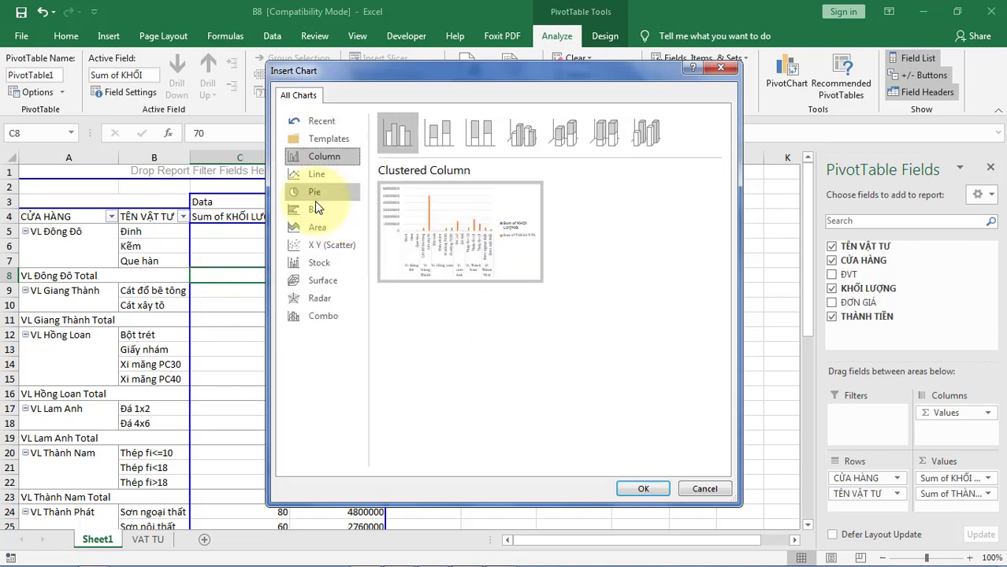
{"action": "left_click", "coordinate": [314, 206]}
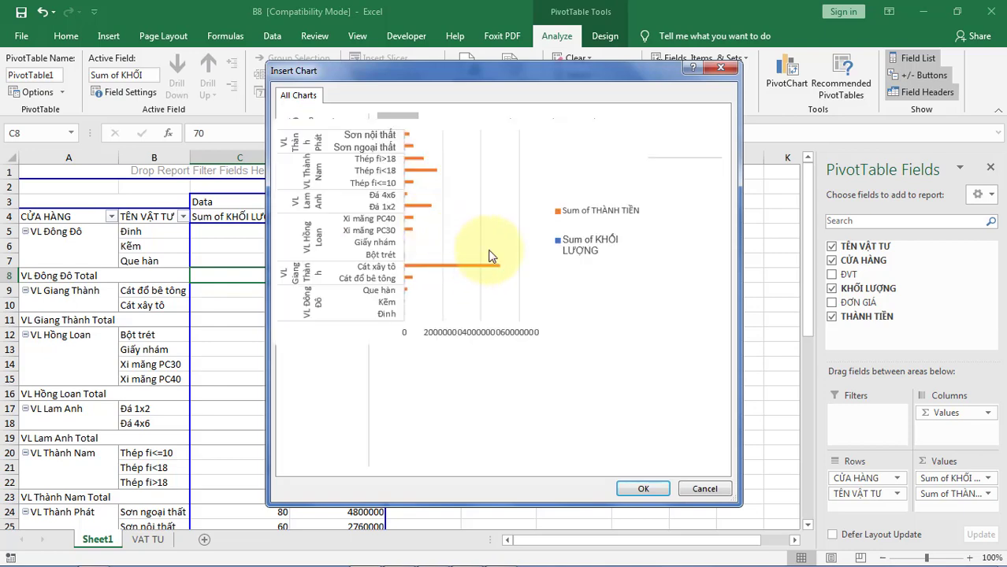
Insert the clustered bar chart, undo it, and insert a clustered column PivotChart instead.
{"action": "left_click", "coordinate": [642, 488]}
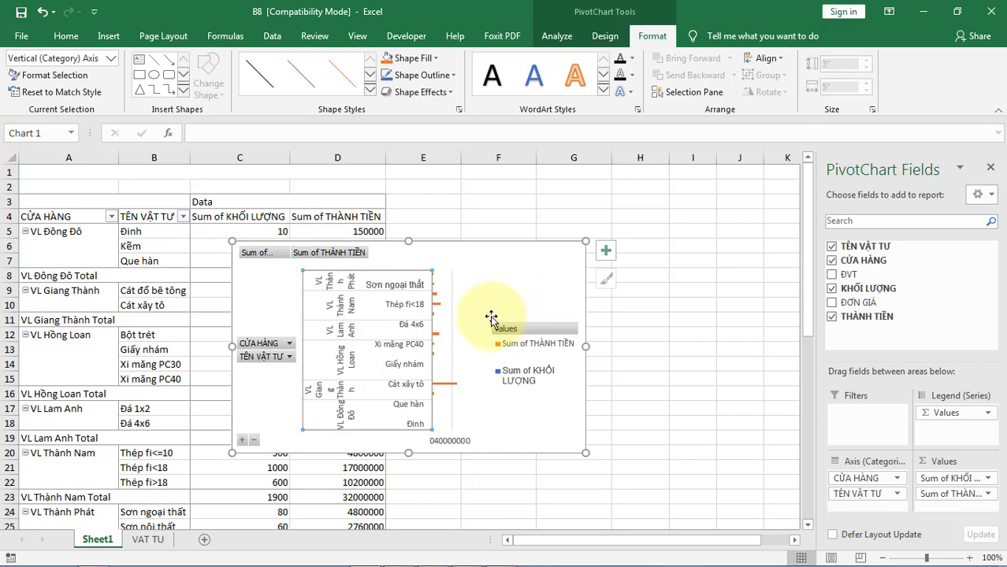
{"action": "key", "text": "ctrl+z"}
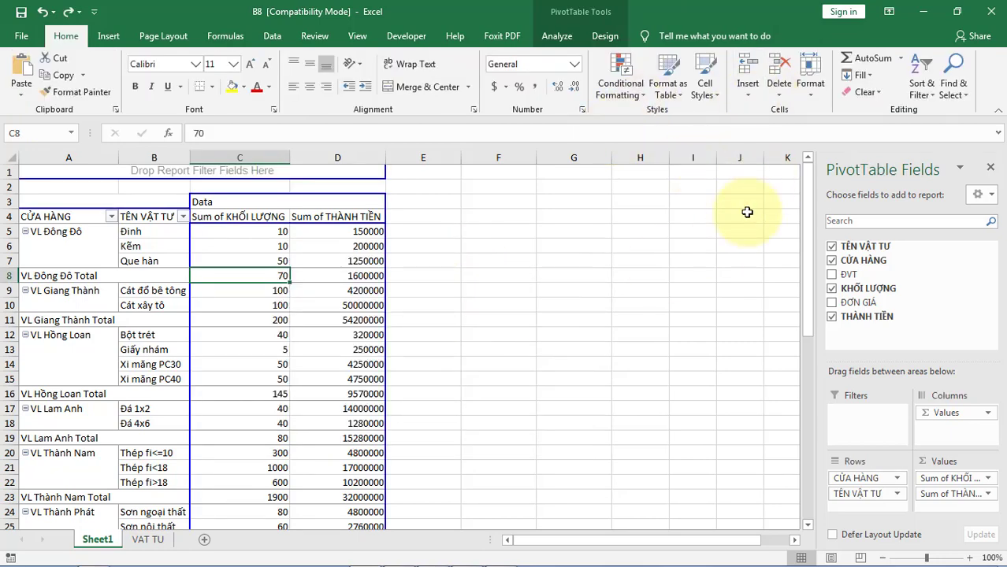
{"action": "key", "text": "alt+j"}
{"action": "key", "text": "t"}
{"action": "key", "text": "c"}
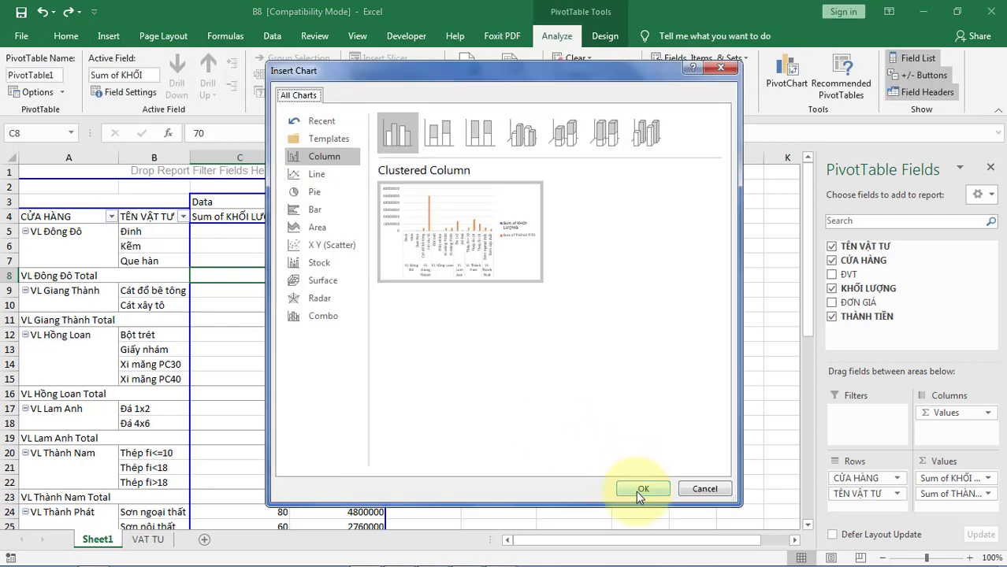
{"action": "left_click", "coordinate": [642, 488]}
Move the chart to the right of the pivot table and deselect it.
{"action": "left_click_drag", "start_coordinate": [589, 257], "coordinate": [587, 216]}
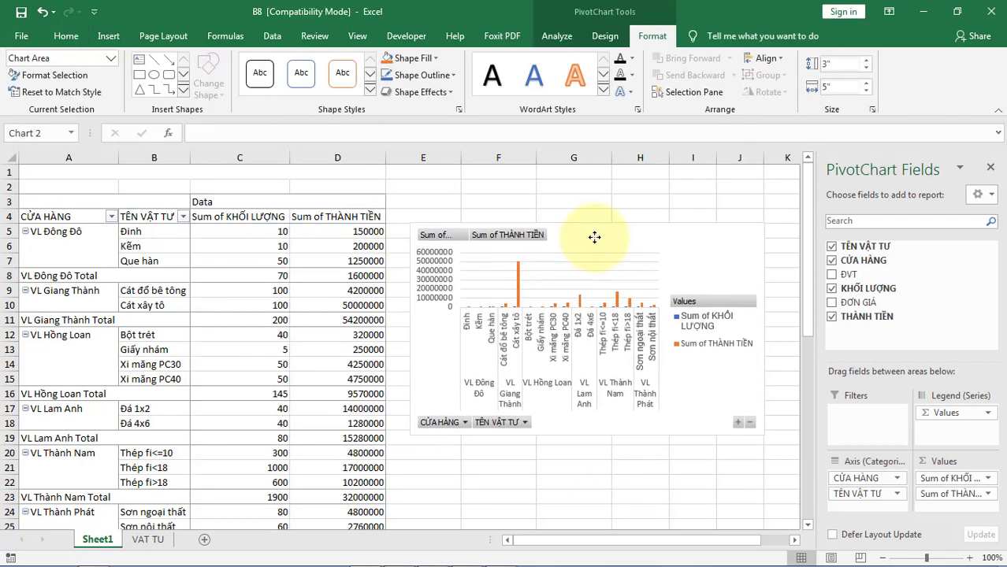
{"action": "left_click", "coordinate": [556, 451]}
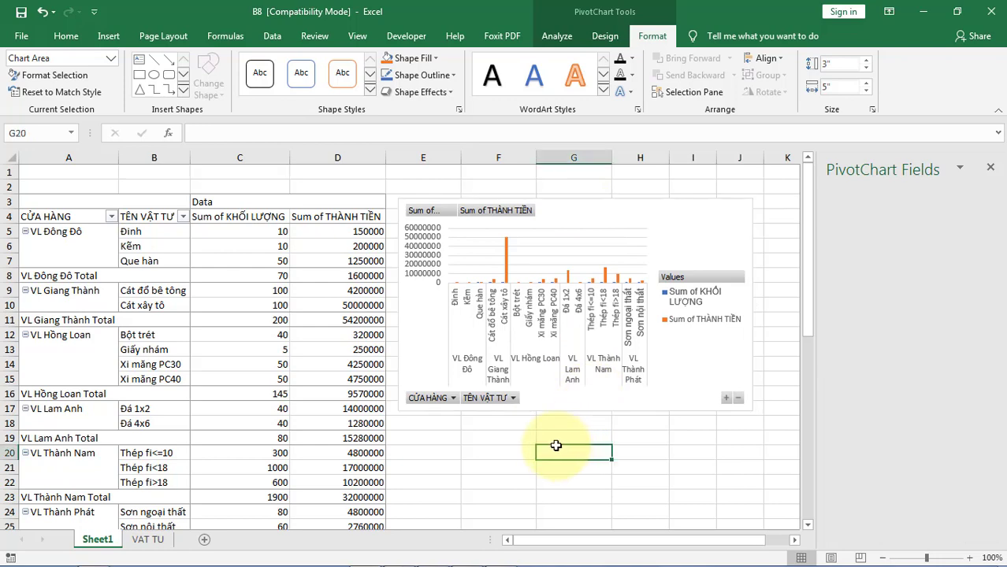
{"action": "scroll", "coordinate": [411, 416], "scroll_direction": "down", "scroll_amount": 3}
{"action": "scroll", "coordinate": [410, 415], "scroll_direction": "up", "scroll_amount": 3}
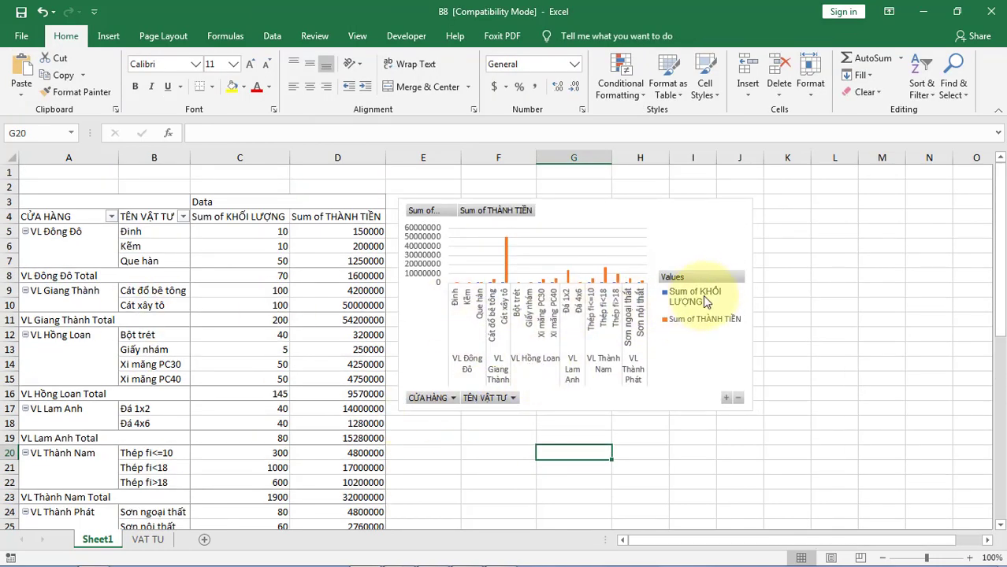
Filter TÊN VẬT TƯ to Cát đổ bê tông, Cát xây tô and Đá 1x2 only.
{"action": "left_click", "coordinate": [702, 290]}
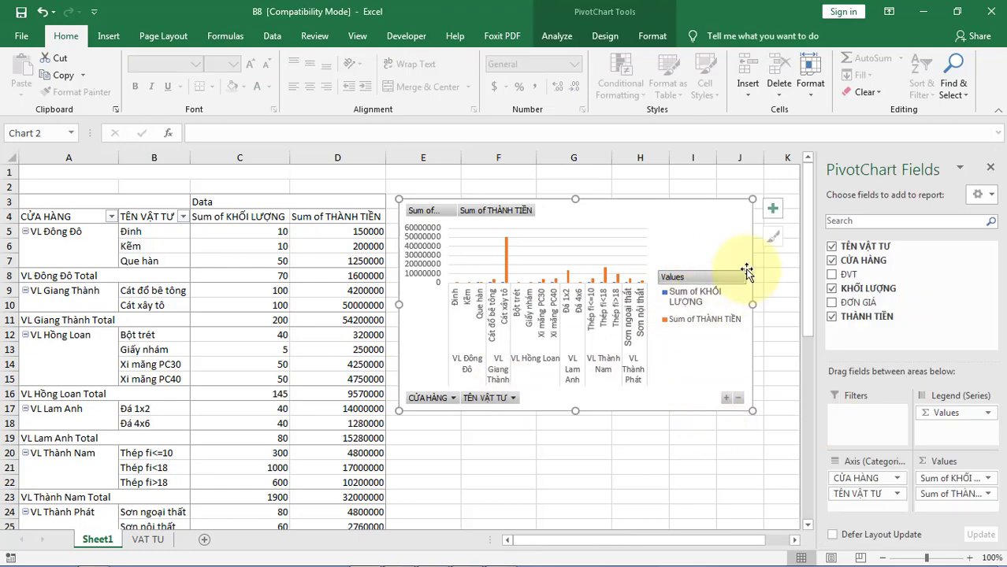
{"action": "left_click", "coordinate": [513, 398]}
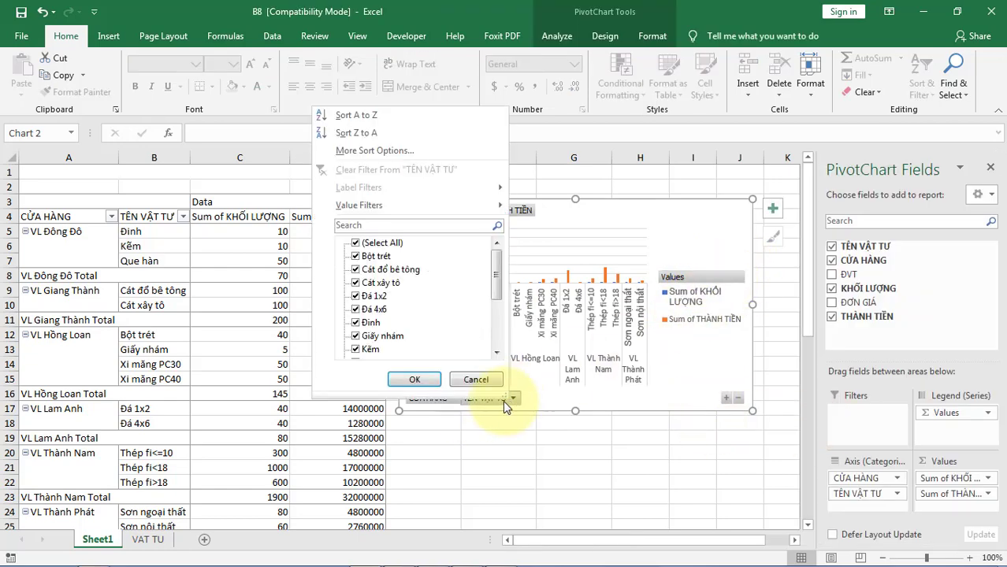
{"action": "left_click_drag", "start_coordinate": [496, 268], "coordinate": [498, 332]}
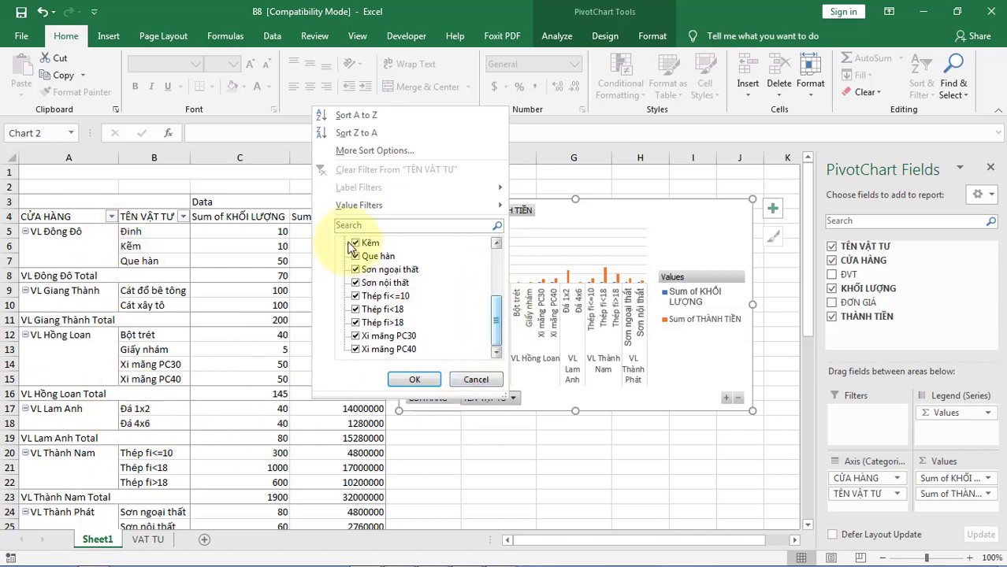
{"action": "mouse_move", "coordinate": [498, 337]}
{"action": "left_mouse_down"}
{"action": "mouse_move", "coordinate": [495, 258]}
{"action": "mouse_move", "coordinate": [498, 360]}
{"action": "mouse_move", "coordinate": [509, 262]}
{"action": "left_mouse_up"}
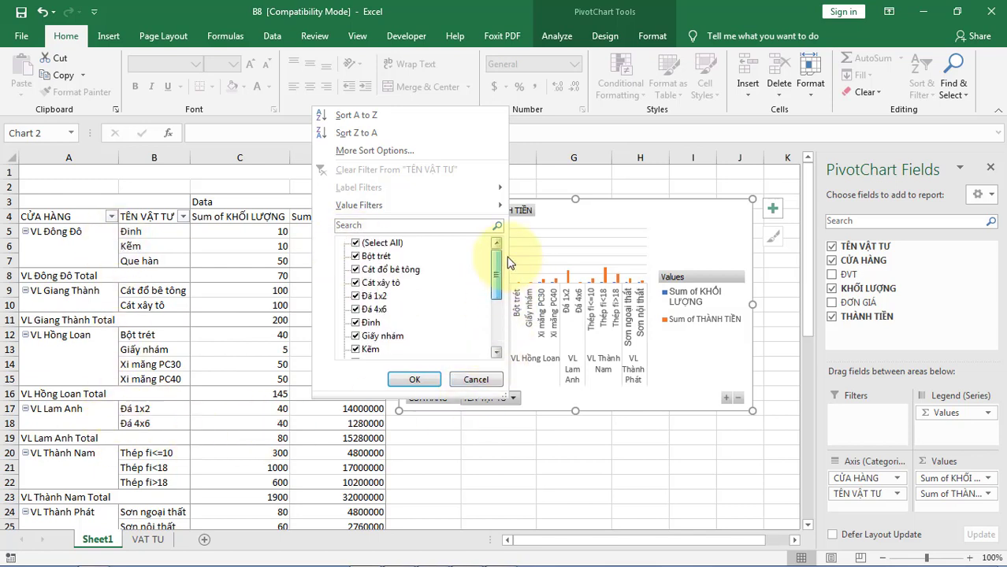
{"action": "left_click", "coordinate": [371, 242]}
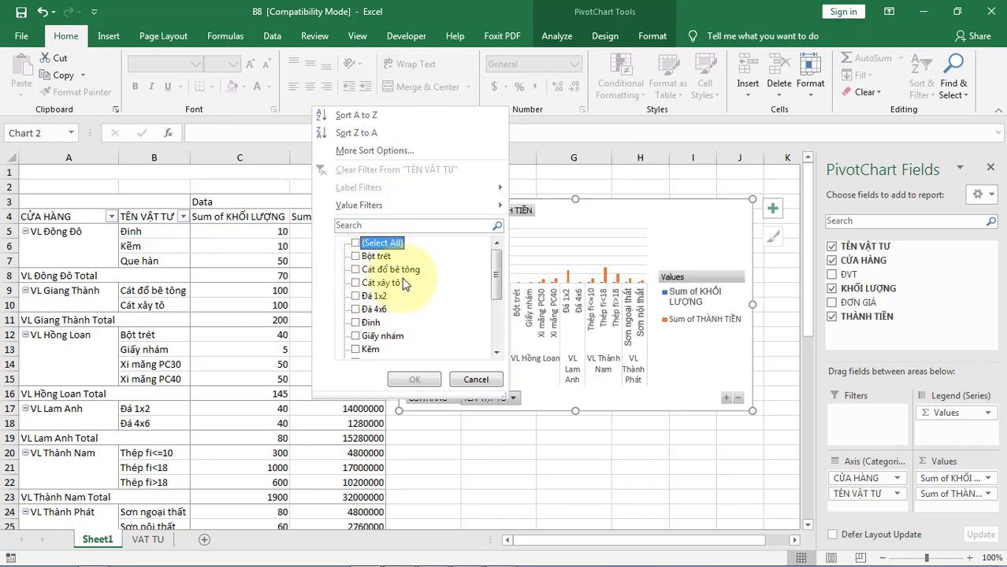
{"action": "left_click", "coordinate": [355, 269]}
{"action": "left_click", "coordinate": [355, 283]}
{"action": "left_click", "coordinate": [355, 296]}
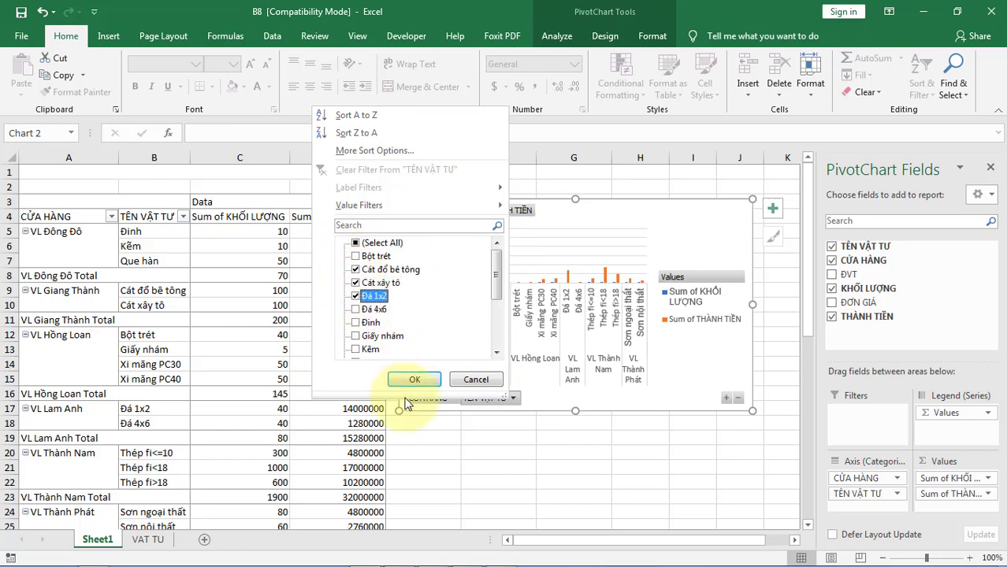
{"action": "left_click", "coordinate": [416, 380]}
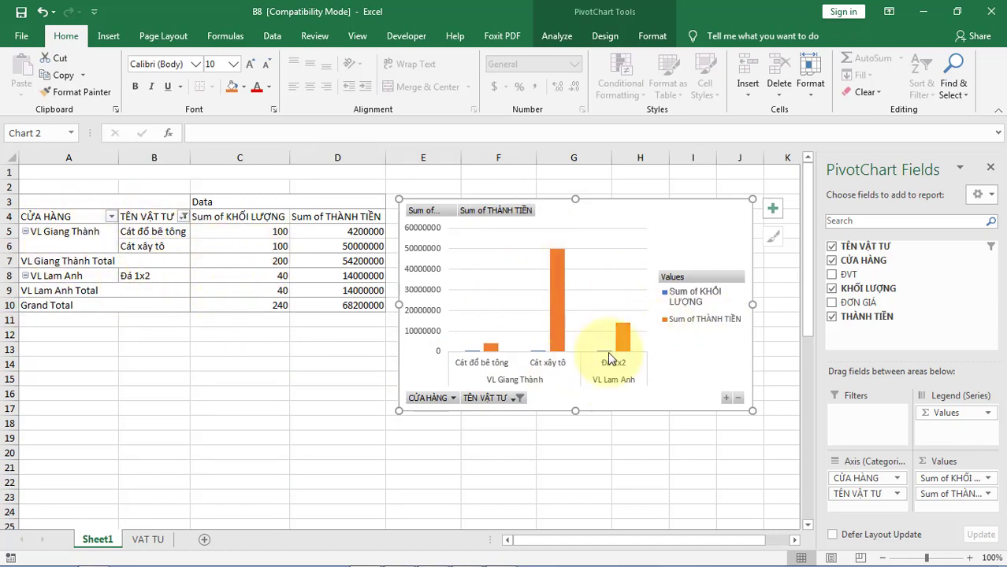
Filter CỬA HÀNG to show only VL Giang Thành.
{"action": "left_click", "coordinate": [453, 398]}
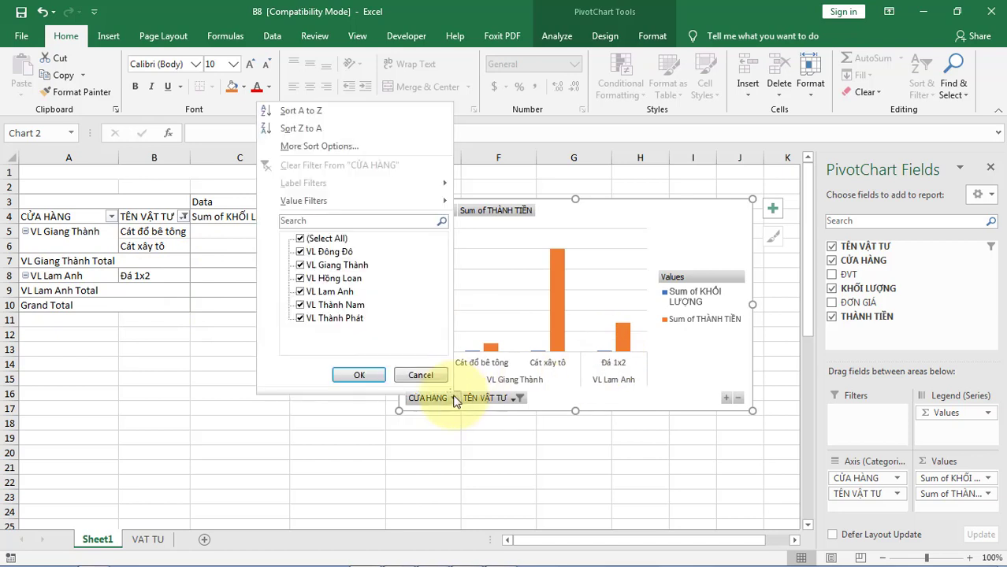
{"action": "left_click", "coordinate": [300, 238]}
{"action": "left_click", "coordinate": [300, 265]}
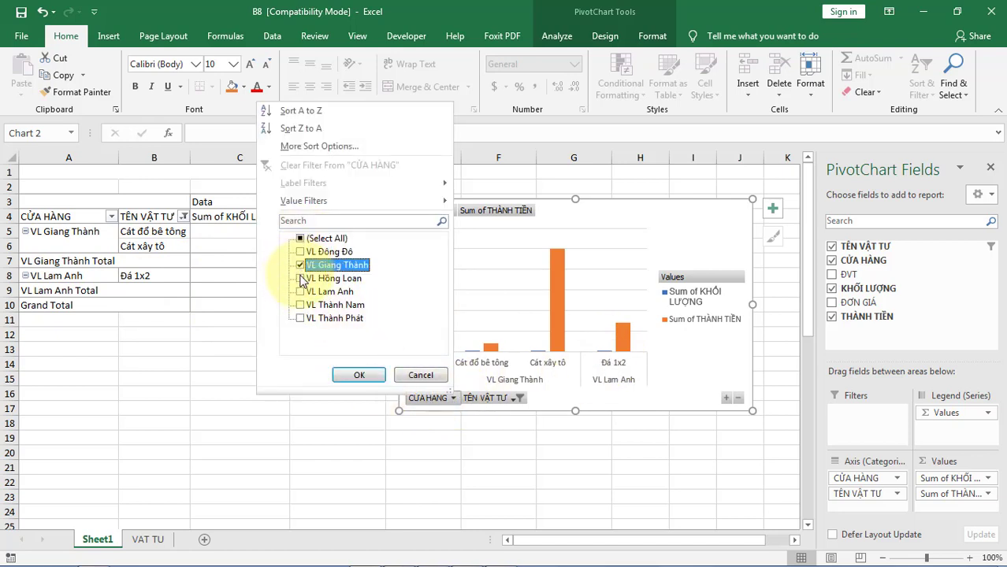
{"action": "left_click", "coordinate": [358, 375]}
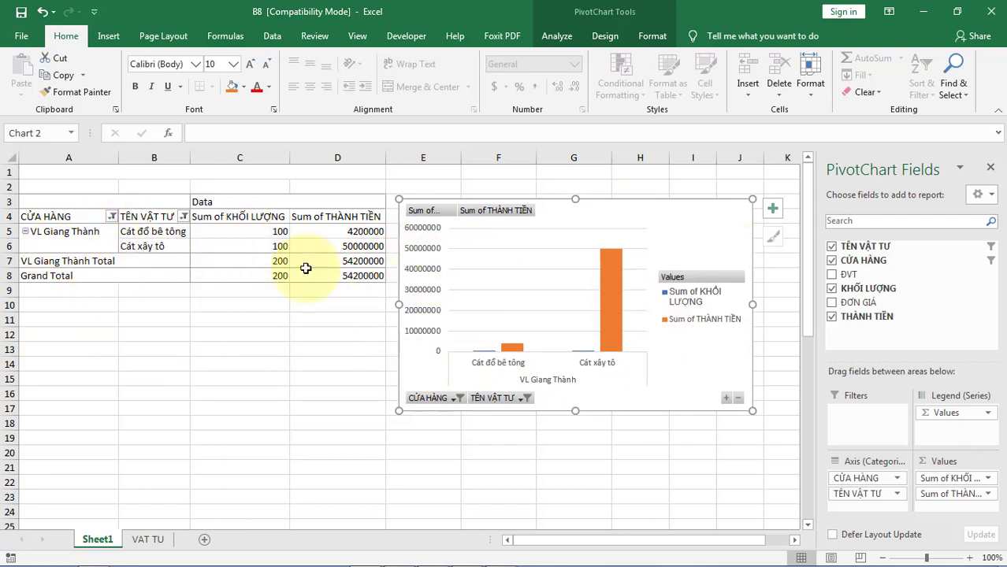
Deselect the PivotChart so its field pane closes.
{"action": "left_click", "coordinate": [415, 445]}
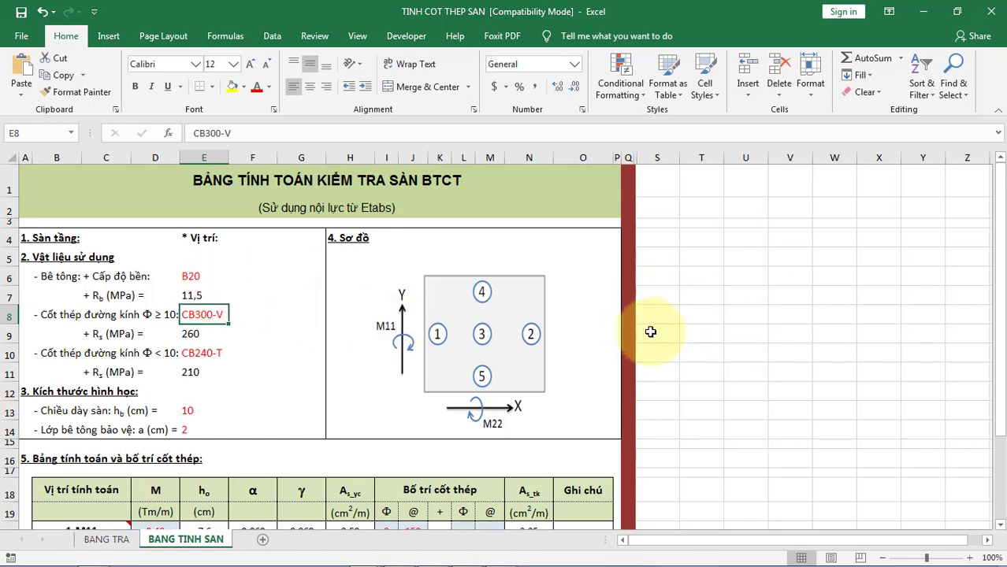
{"action": "left_click", "coordinate": [197, 276]}
{"action": "left_click", "coordinate": [198, 312]}
{"action": "left_click", "coordinate": [193, 276]}
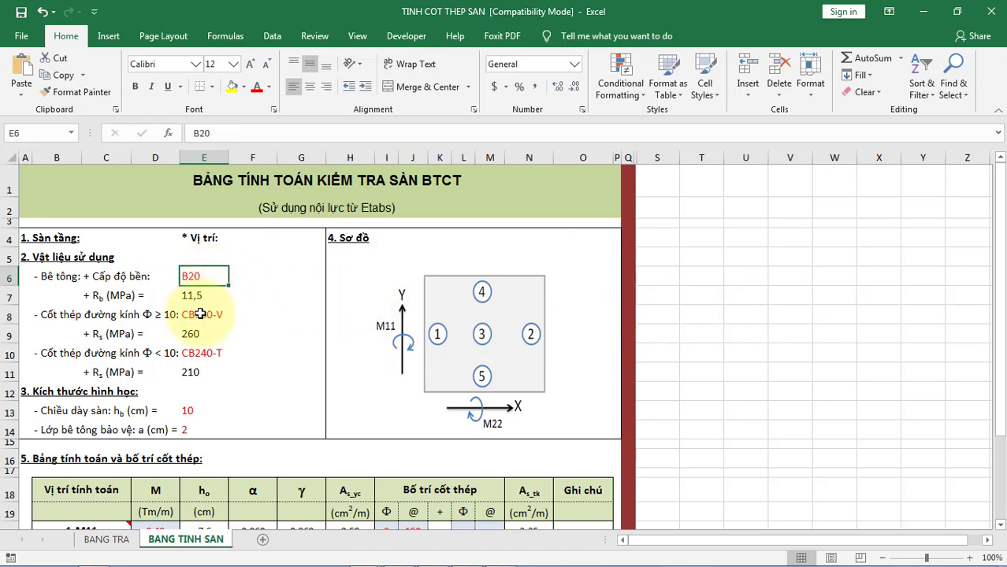
{"action": "left_click", "coordinate": [201, 314]}
{"action": "left_click", "coordinate": [204, 274]}
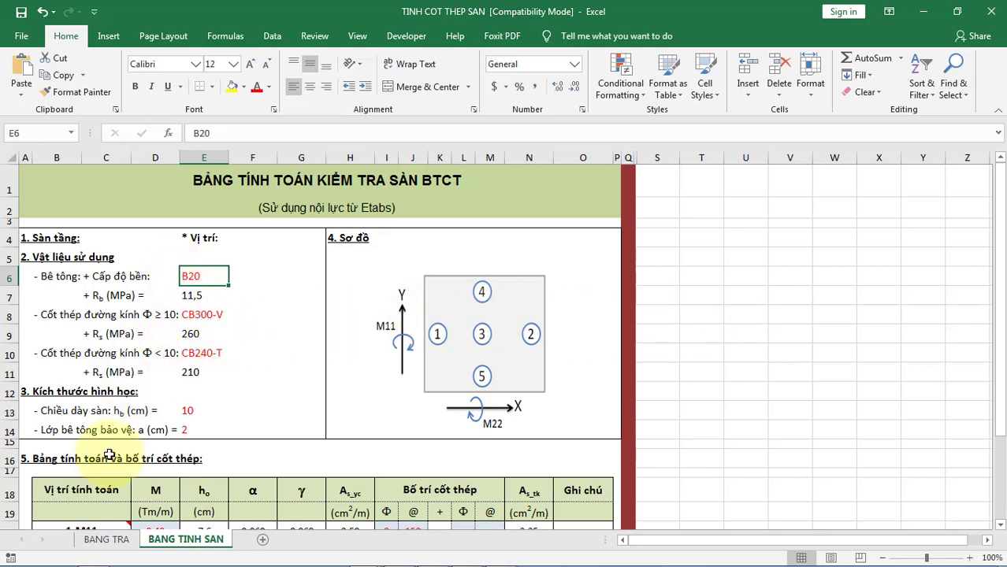
{"action": "left_click", "coordinate": [105, 542]}
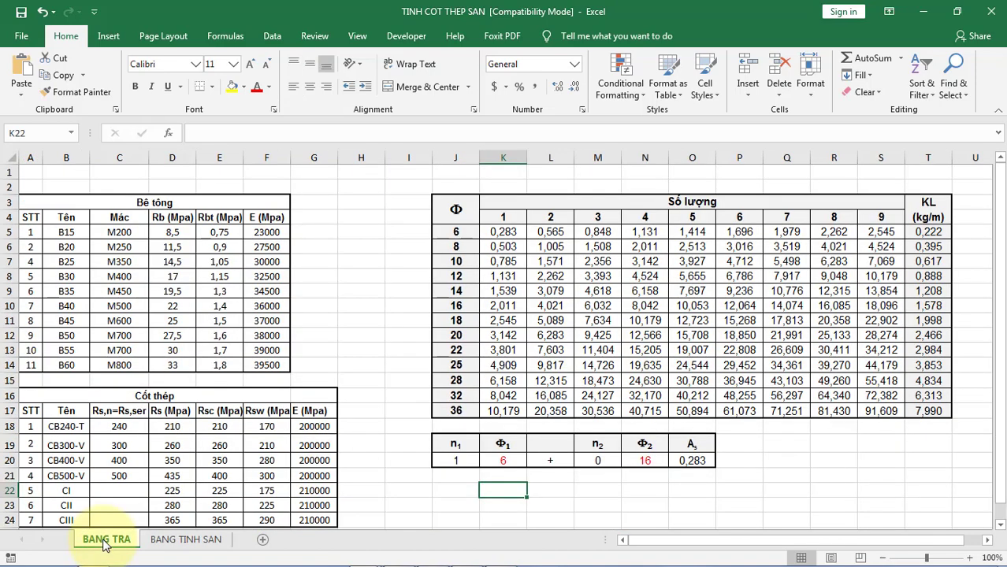
{"action": "left_click", "coordinate": [181, 542]}
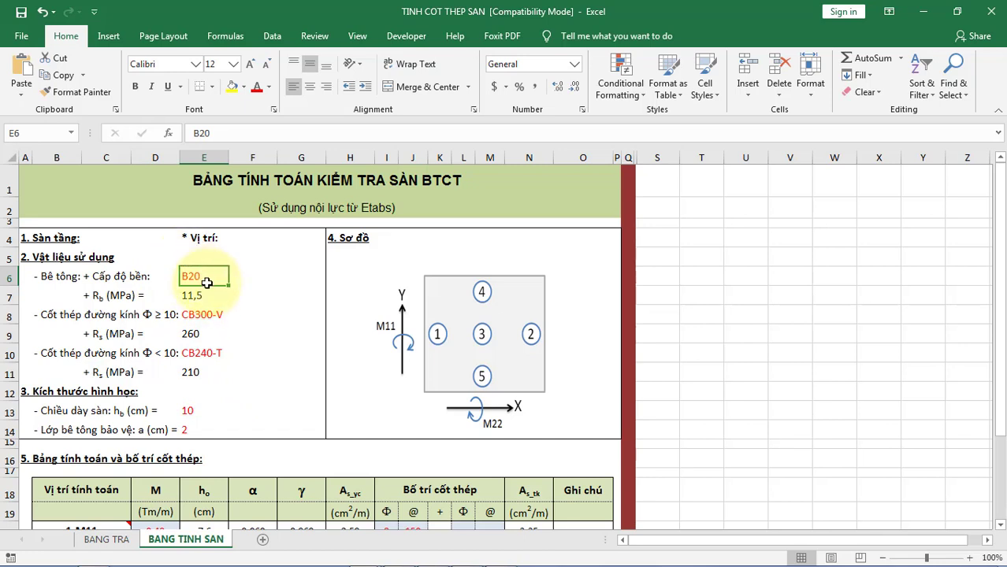
{"action": "scroll", "coordinate": [251, 402], "scroll_direction": "down", "scroll_amount": 2}
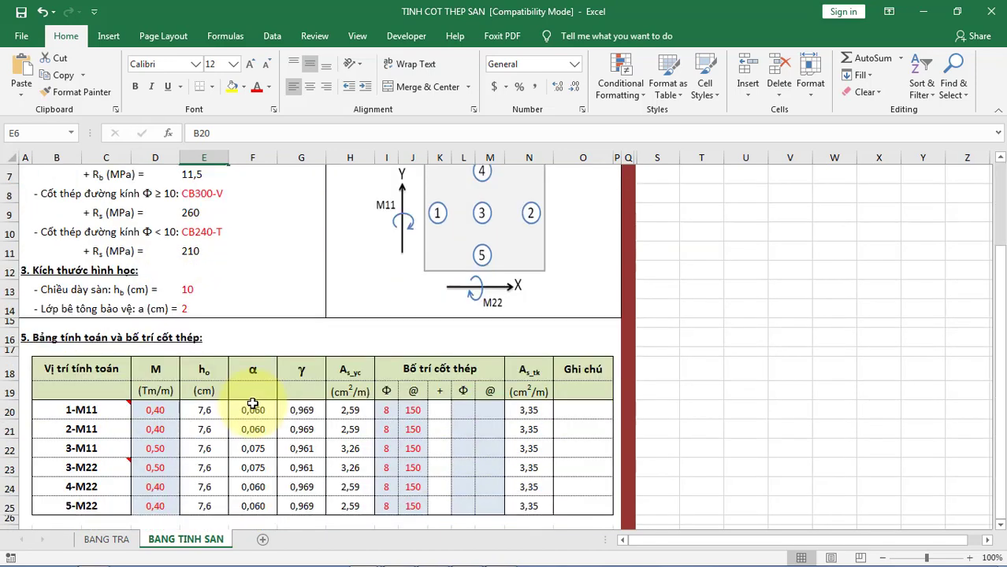
{"action": "scroll", "coordinate": [241, 407], "scroll_direction": "down", "scroll_amount": 1}
{"action": "scroll", "coordinate": [239, 408], "scroll_direction": "up", "scroll_amount": 2}
{"action": "scroll", "coordinate": [181, 407], "scroll_direction": "up", "scroll_amount": 1}
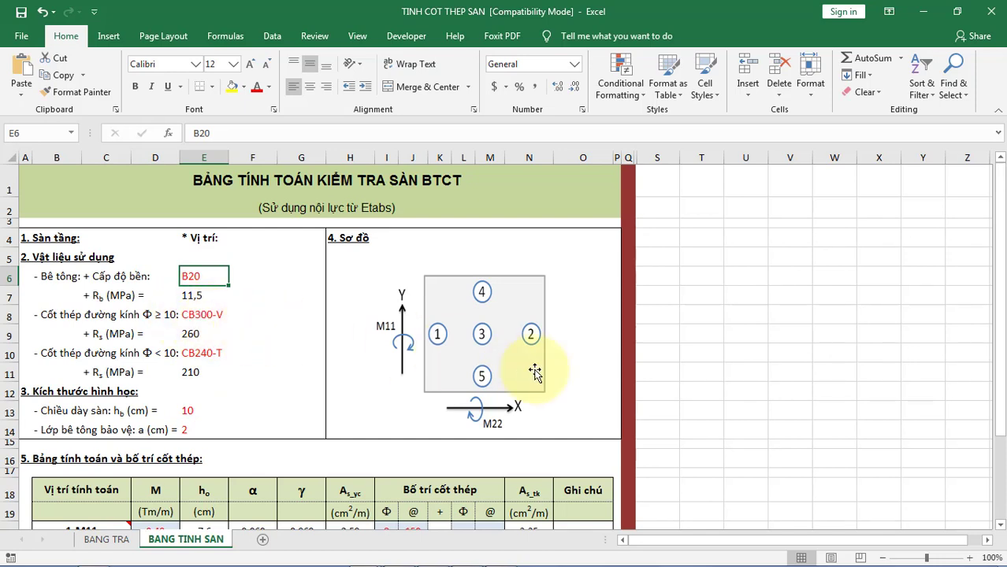
{"action": "left_click", "coordinate": [699, 365]}
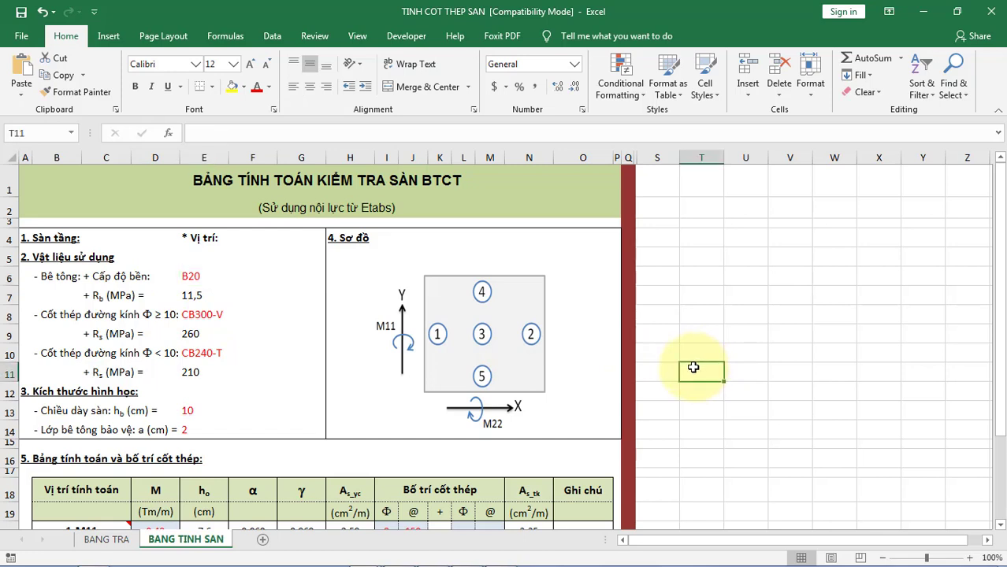
{"action": "left_click", "coordinate": [198, 276]}
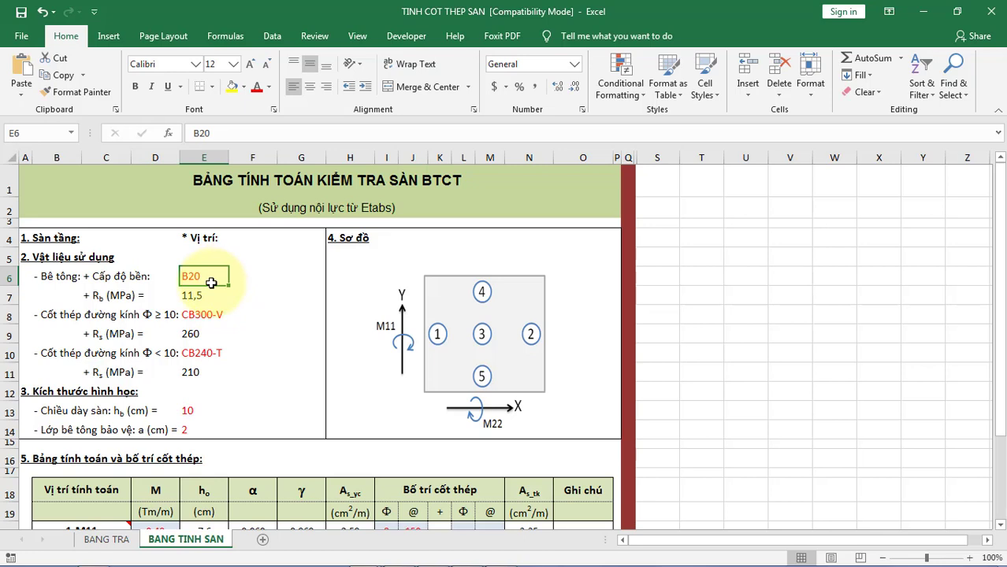
Enter B25 as the concrete grade in E6.
{"action": "type", "text": "B"}
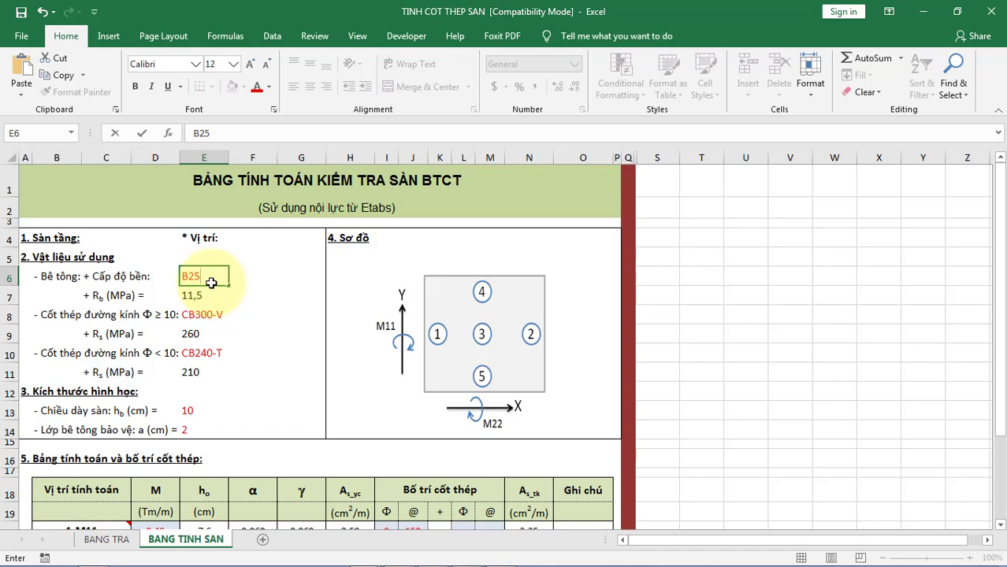
{"action": "key", "text": "Return"}
{"action": "key", "text": "Up"}
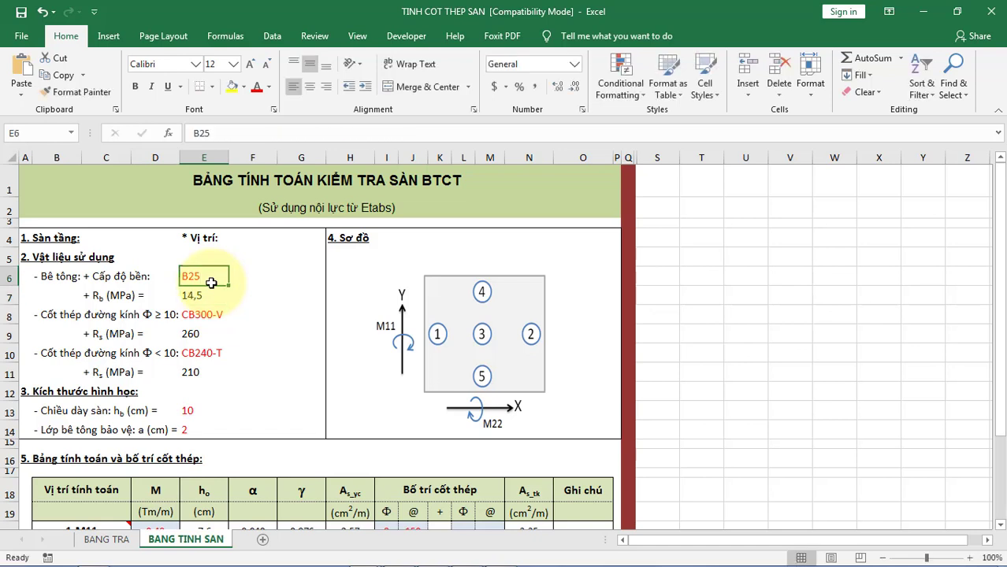
{"action": "key", "text": "Down"}
Inspect E7's VLOOKUP formula, which now returns Rb = 14,5.
{"action": "key", "text": "Down"}
{"action": "key", "text": "Up"}
{"action": "key", "text": "Up"}
{"action": "key", "text": "Down"}
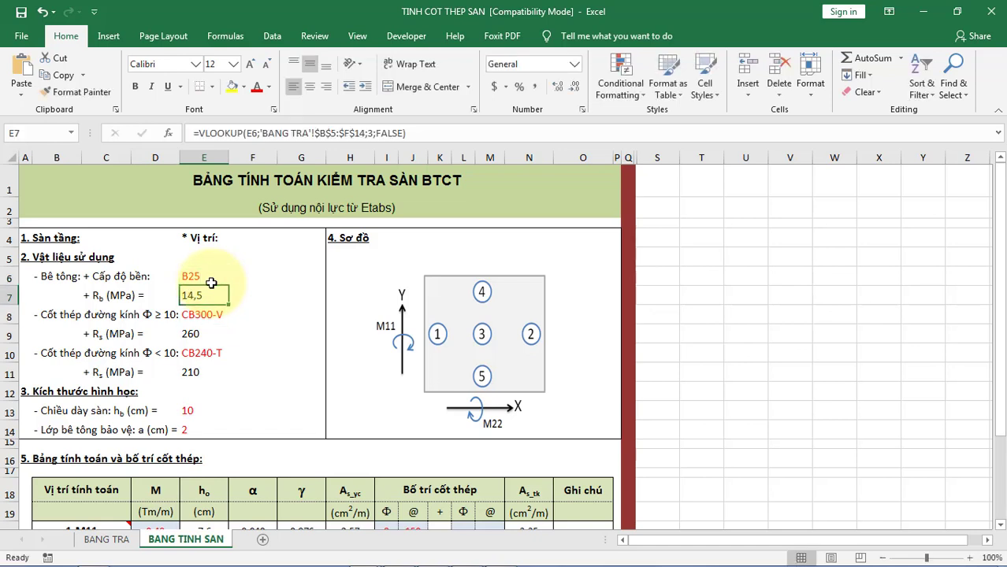
{"action": "key", "text": "Up"}
{"action": "key", "text": "Down"}
{"action": "key", "text": "Up"}
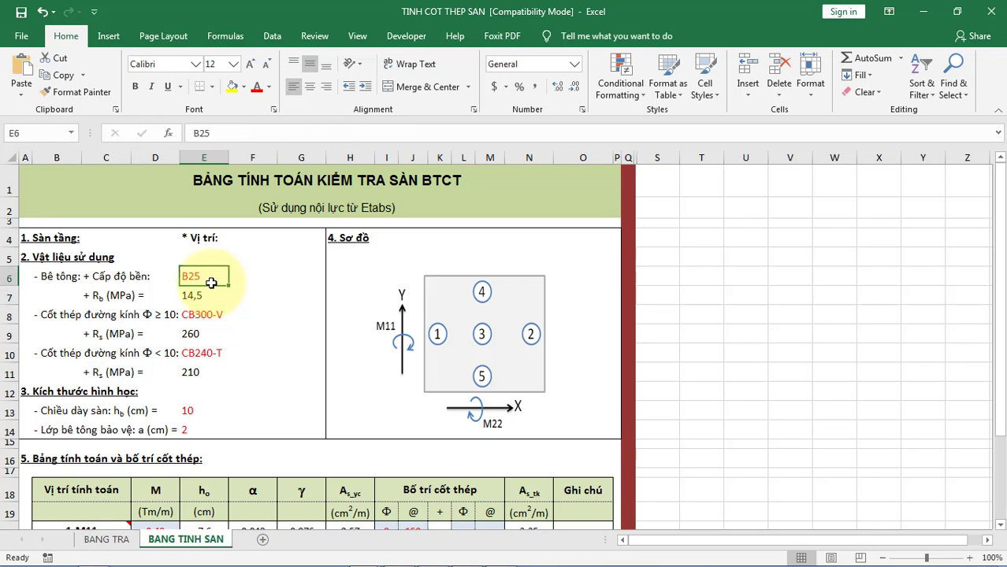
{"action": "key", "text": "Down"}
{"action": "key", "text": "Up"}
{"action": "key", "text": "Down"}
{"action": "key", "text": "Up"}
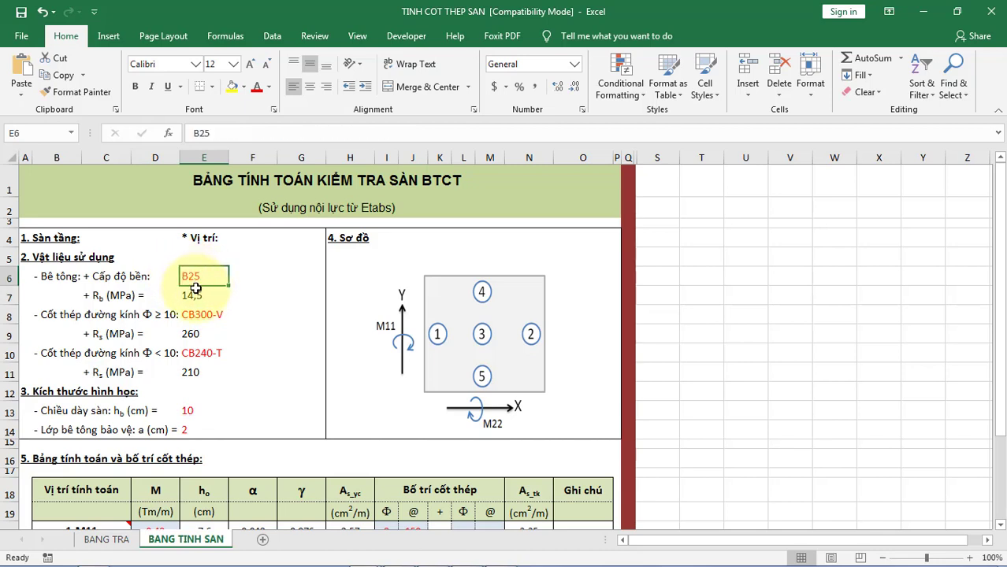
{"action": "key", "text": "Down"}
{"action": "key", "text": "Up"}
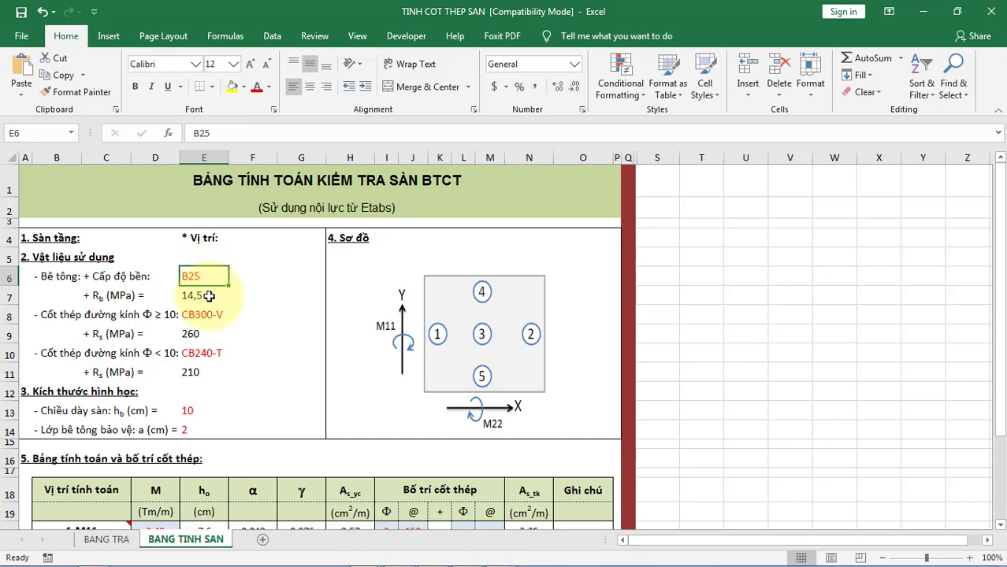
{"action": "left_click", "coordinate": [209, 296]}
{"action": "left_click", "coordinate": [207, 275]}
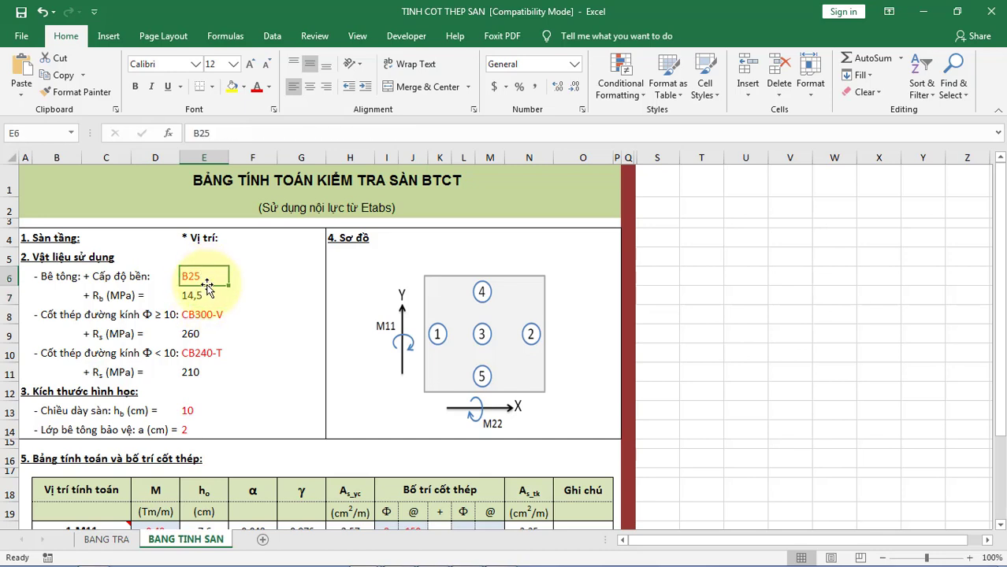
{"action": "left_click", "coordinate": [207, 293]}
{"action": "left_click", "coordinate": [206, 275]}
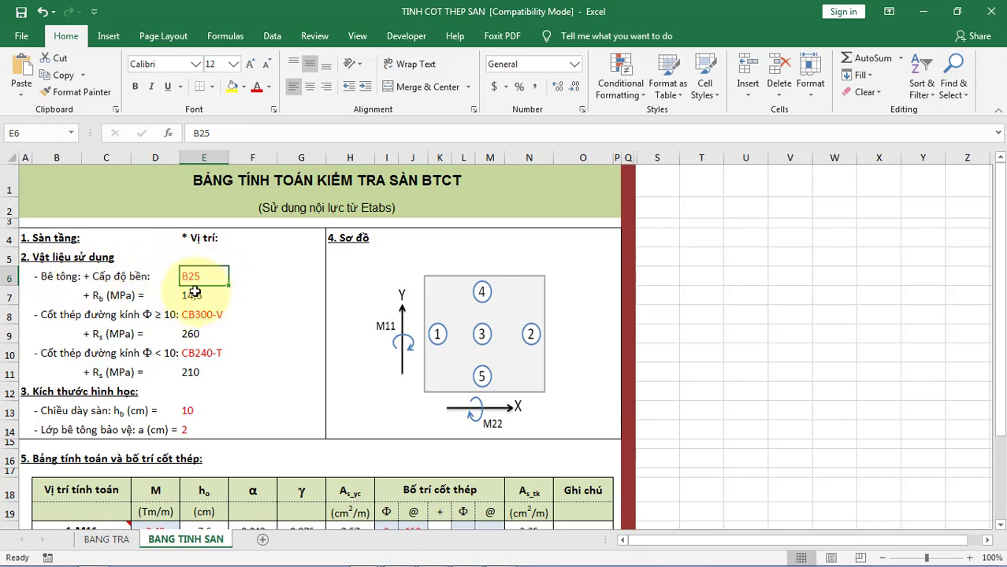
{"action": "left_click", "coordinate": [194, 295]}
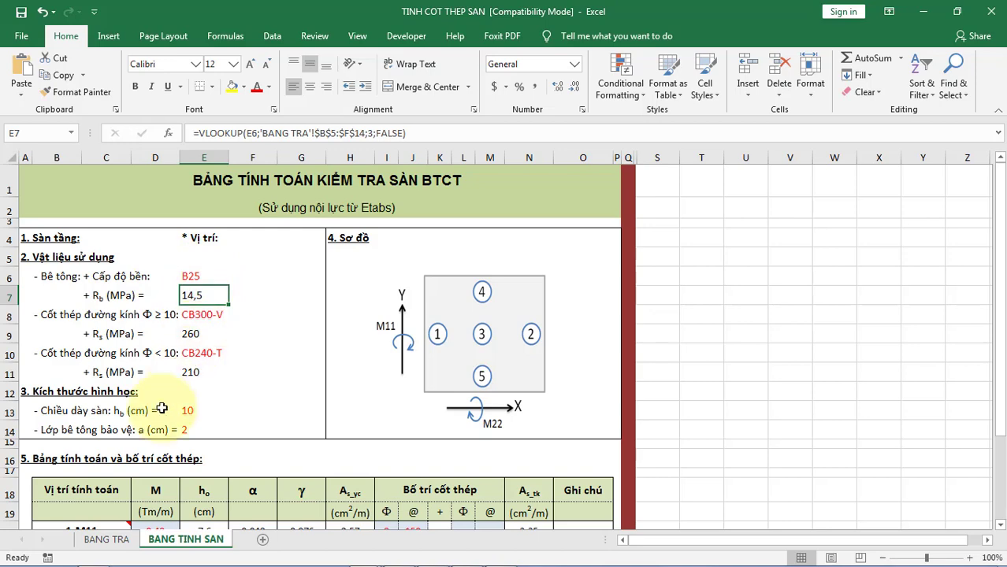
{"action": "left_click", "coordinate": [111, 547]}
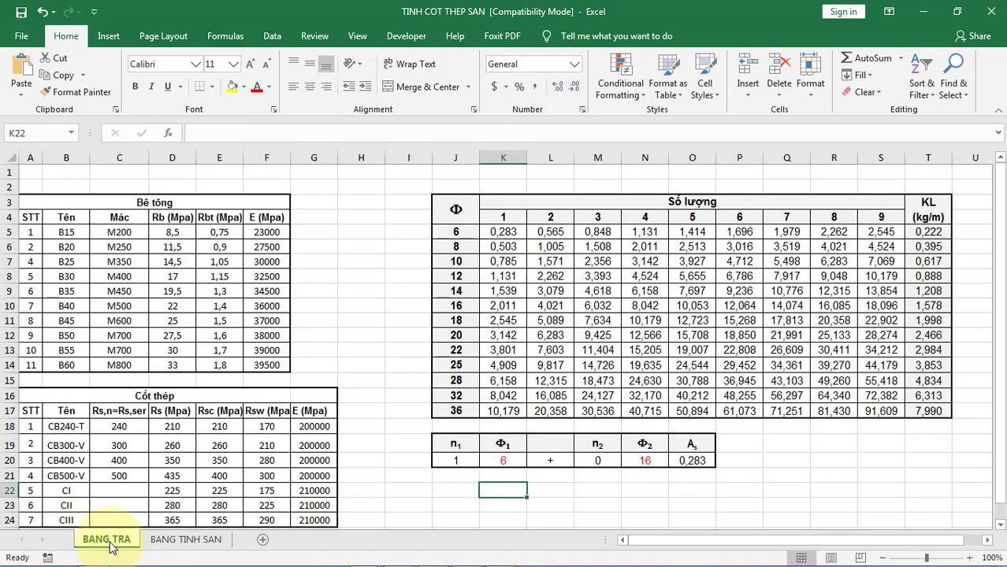
{"action": "left_click", "coordinate": [66, 231]}
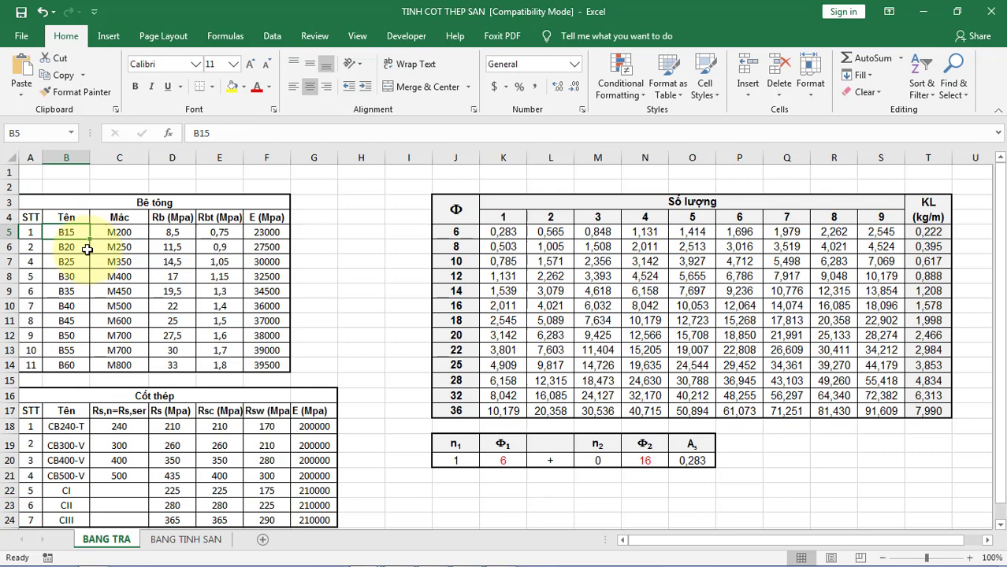
{"action": "left_click", "coordinate": [79, 363]}
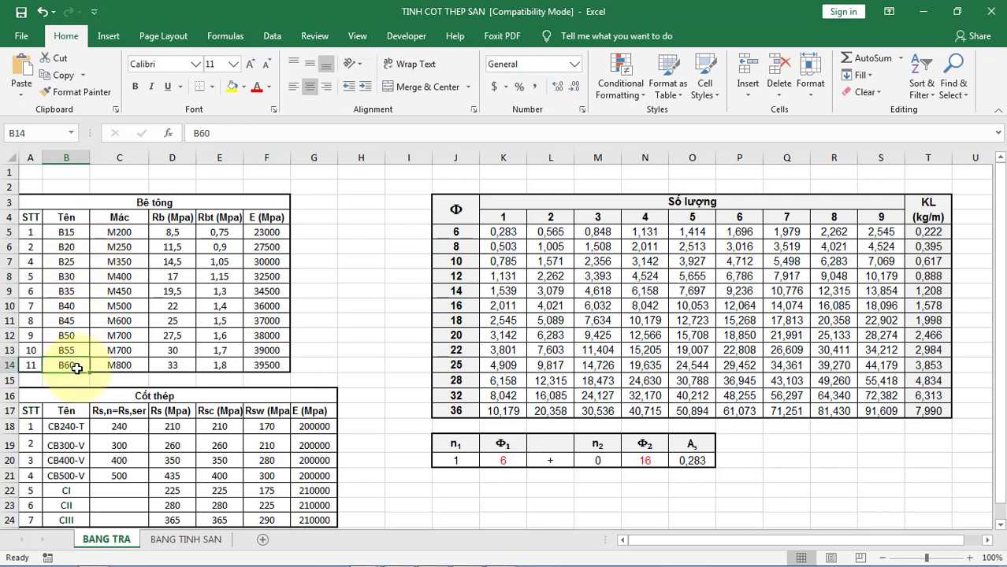
{"action": "left_click", "coordinate": [187, 540]}
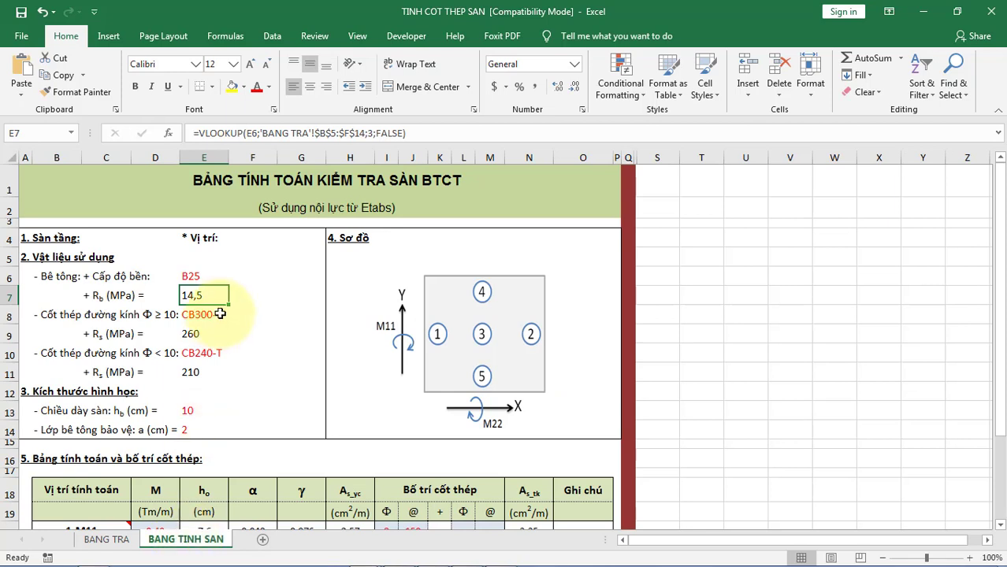
{"action": "left_click", "coordinate": [198, 276]}
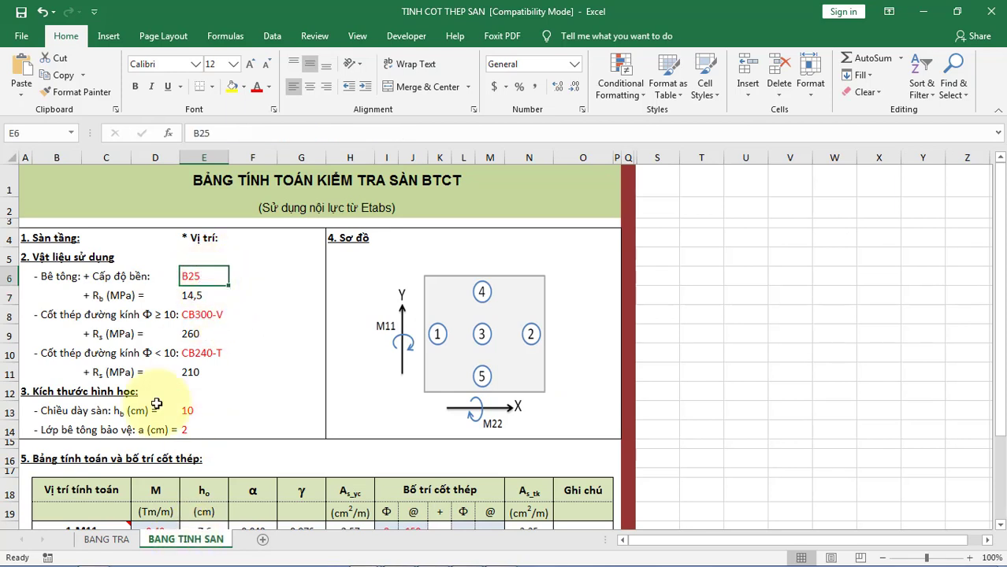
{"action": "left_click", "coordinate": [205, 295]}
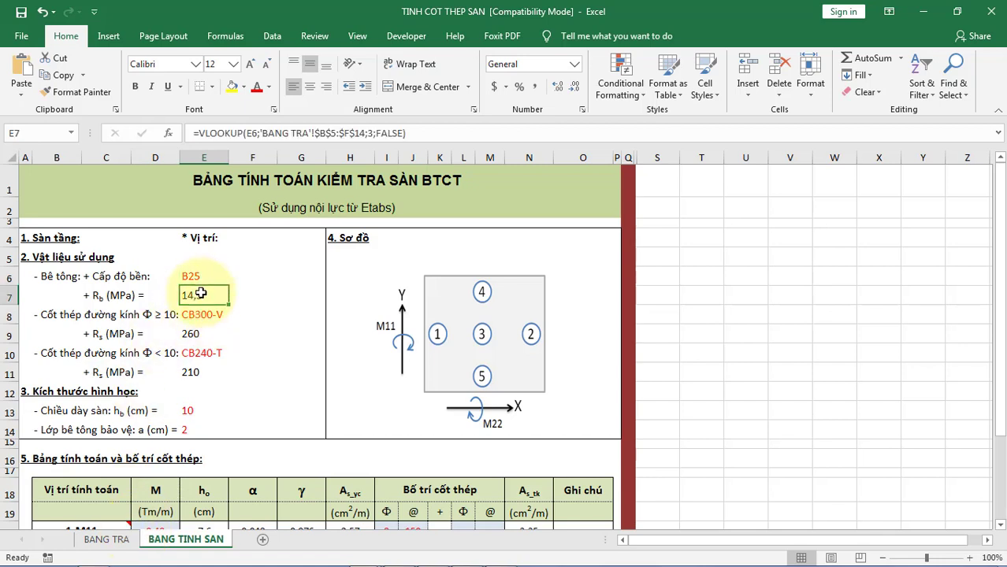
{"action": "left_click", "coordinate": [203, 278]}
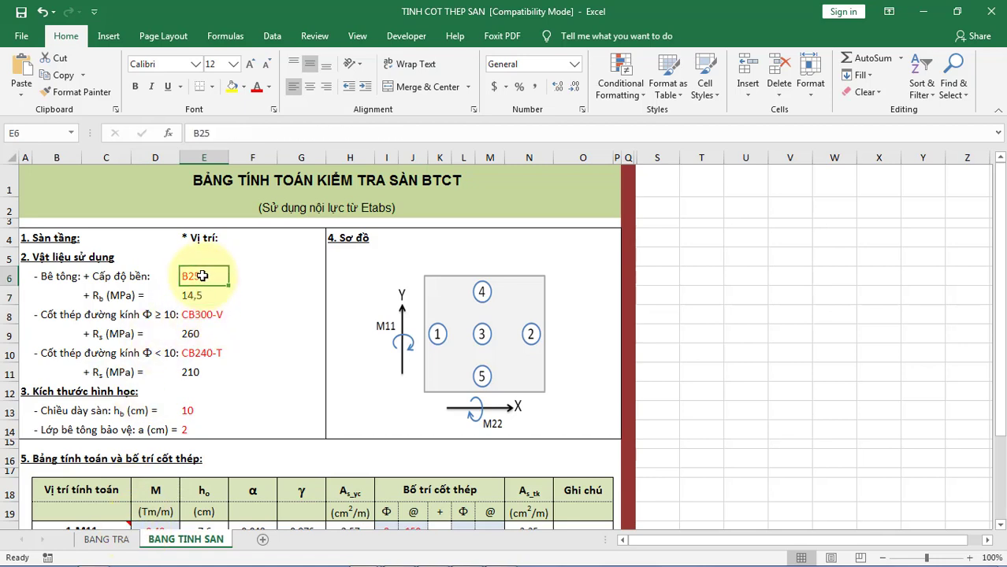
Give E6 list validation sourced from 'BANG TRA'!$B$5:$B$14, the concrete grades B15–B60.
{"action": "left_click", "coordinate": [273, 36]}
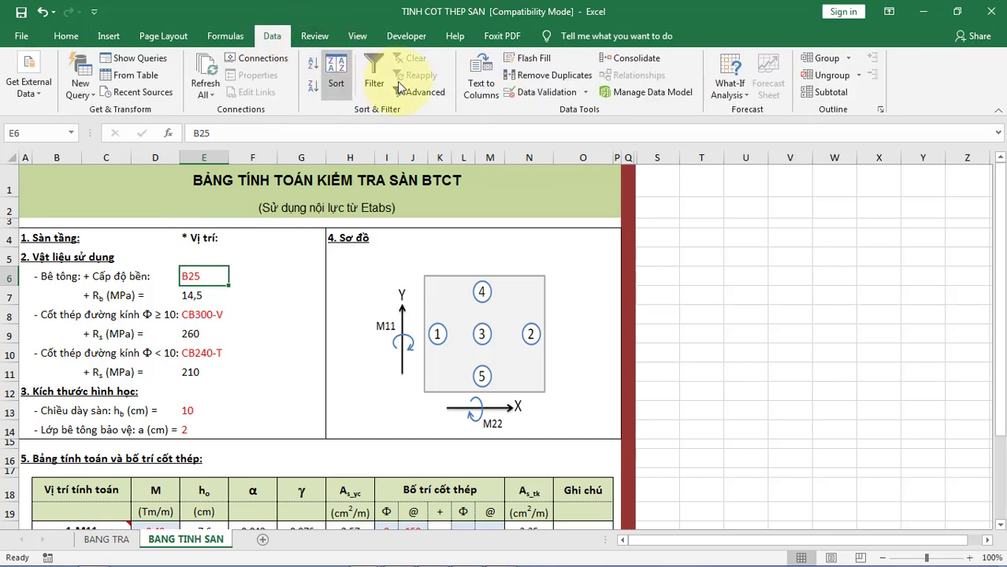
{"action": "left_click", "coordinate": [553, 95]}
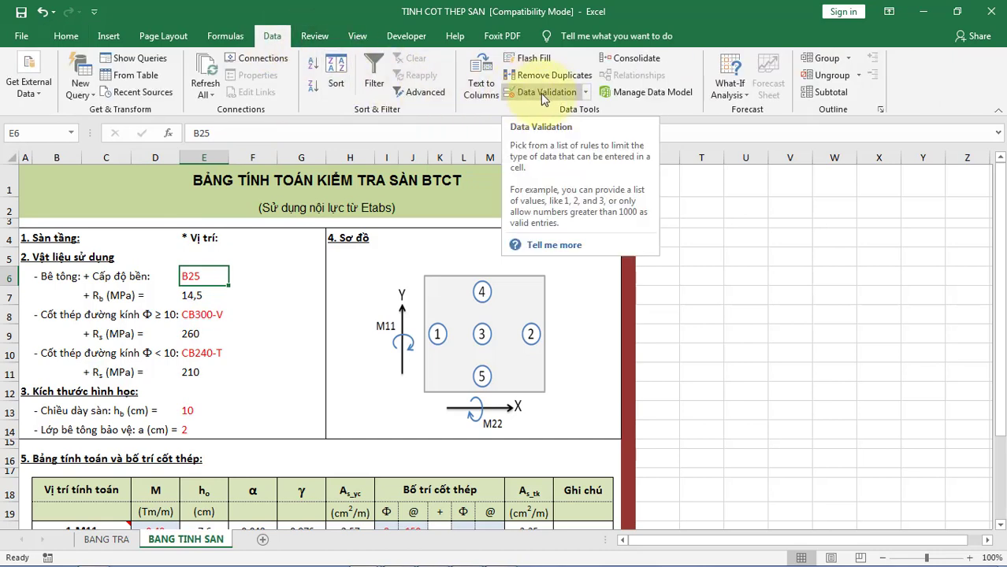
{"action": "left_click", "coordinate": [585, 92]}
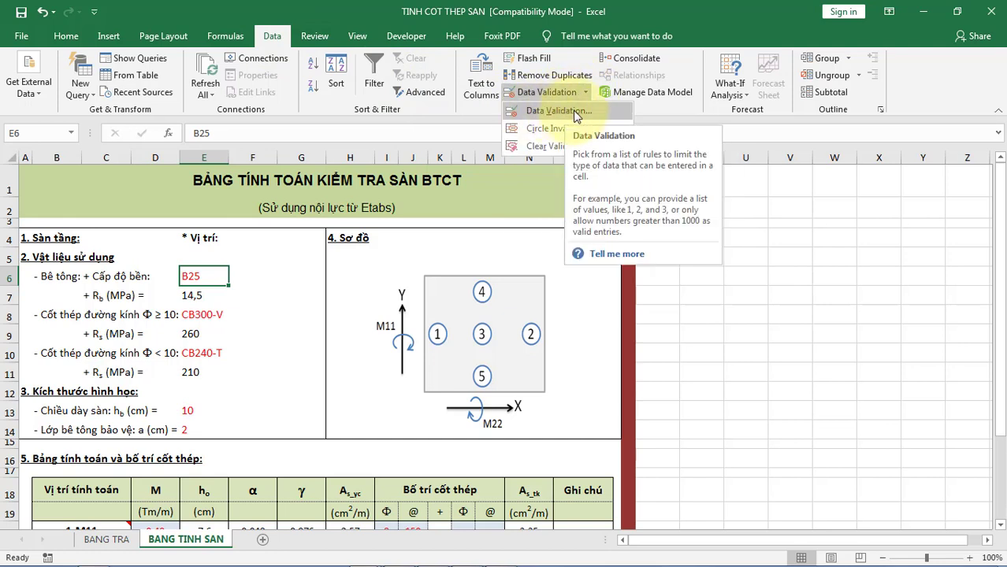
{"action": "left_click", "coordinate": [575, 112]}
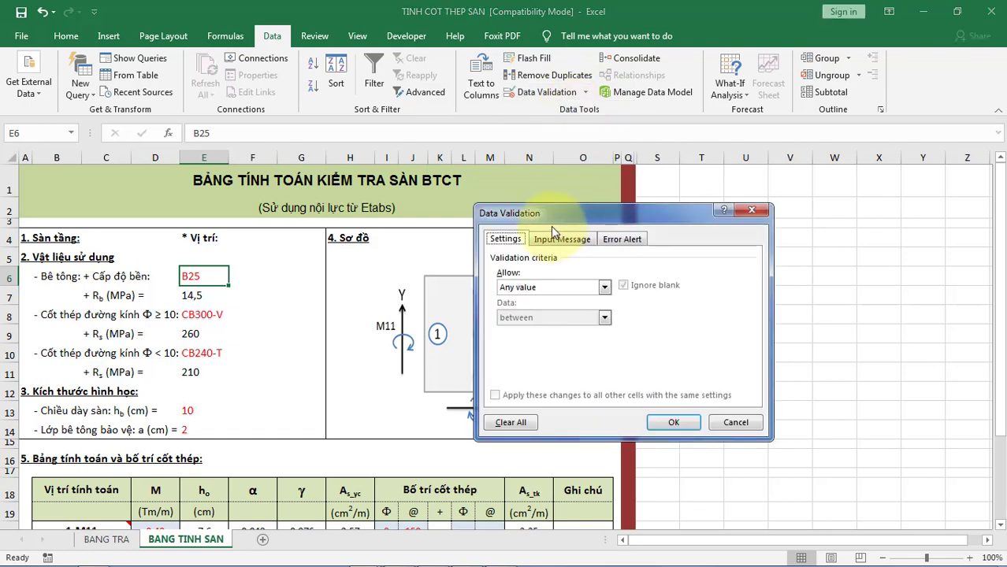
{"action": "left_click", "coordinate": [527, 287]}
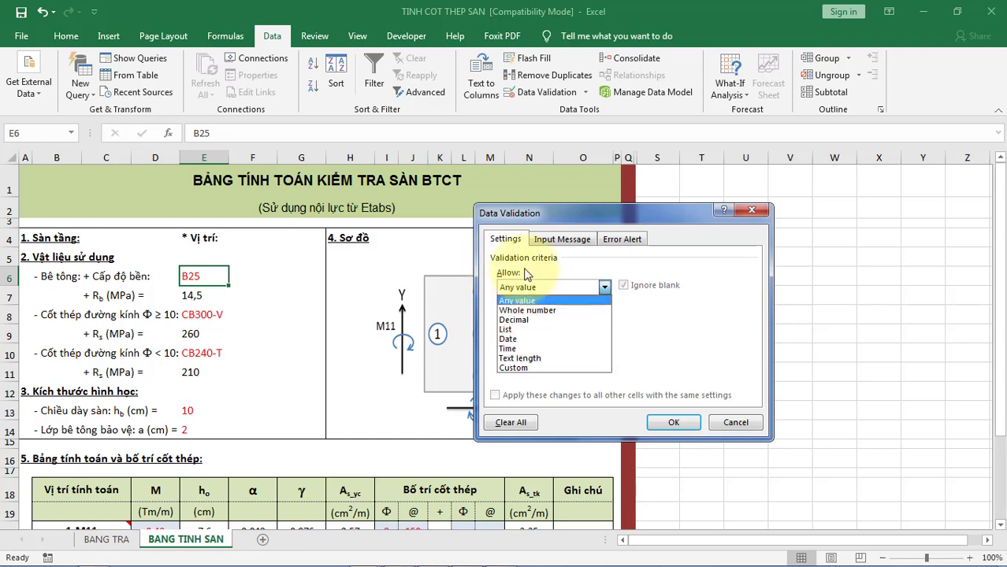
{"action": "left_click", "coordinate": [511, 329]}
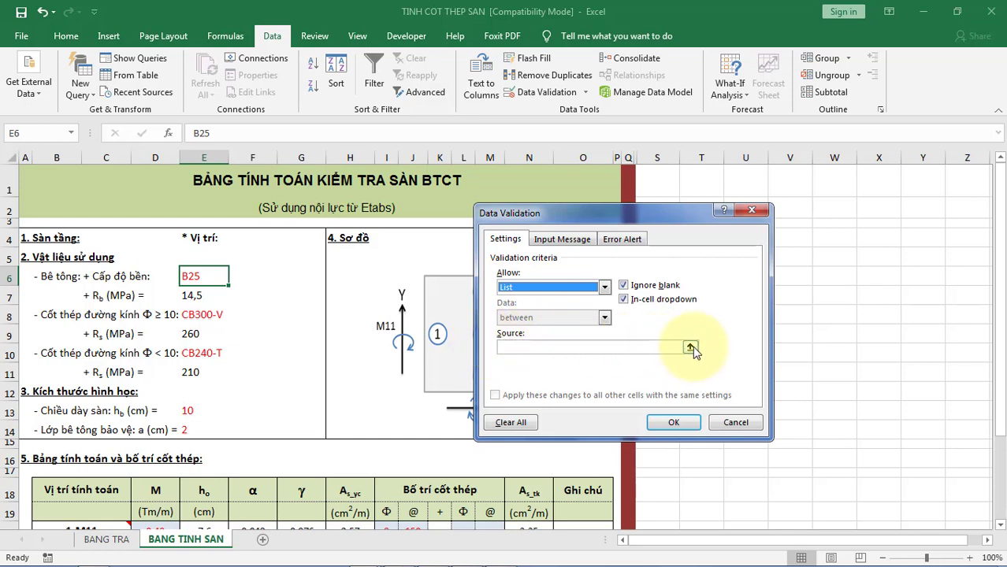
{"action": "left_click", "coordinate": [691, 347]}
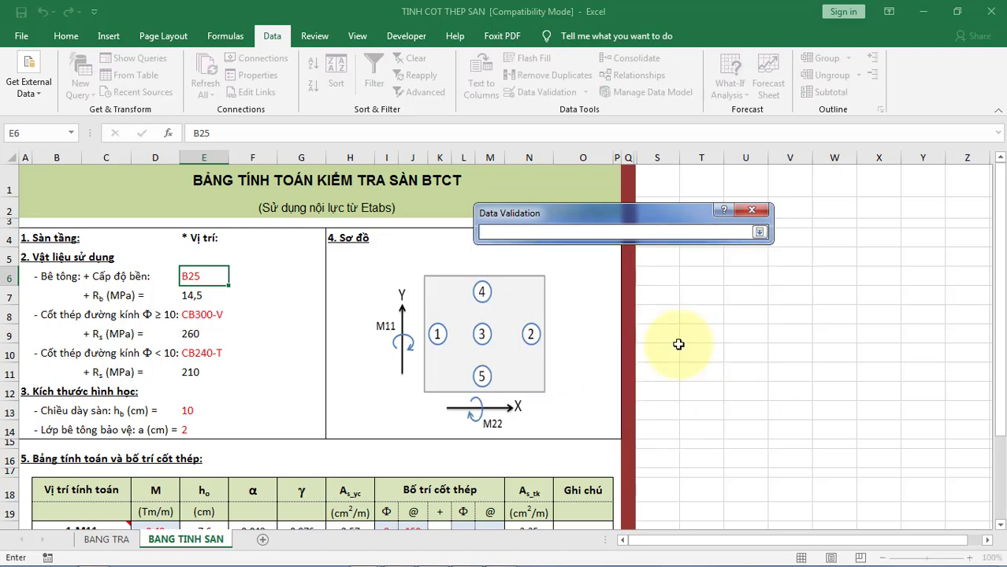
{"action": "left_click", "coordinate": [109, 542]}
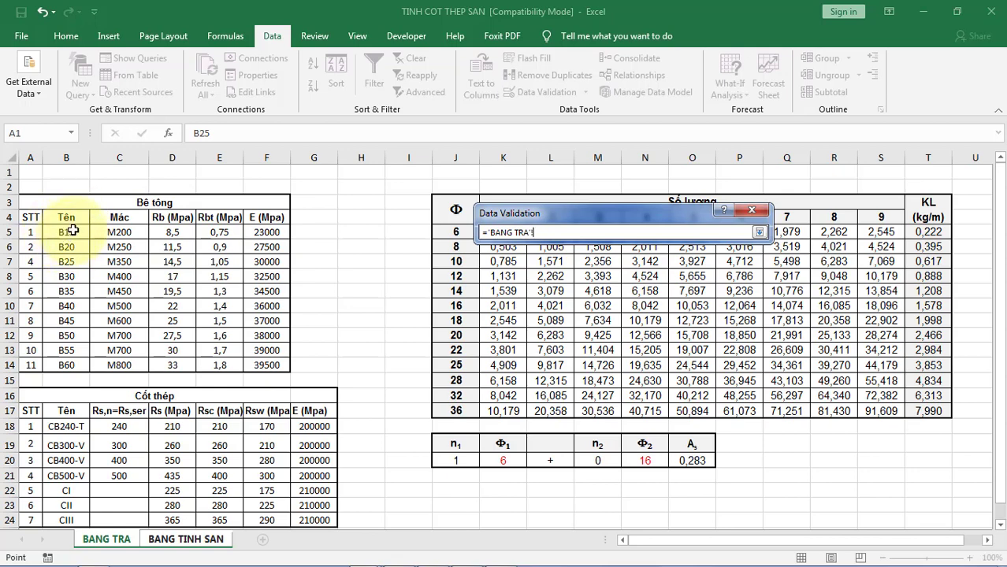
{"action": "left_click_drag", "start_coordinate": [71, 231], "coordinate": [75, 365]}
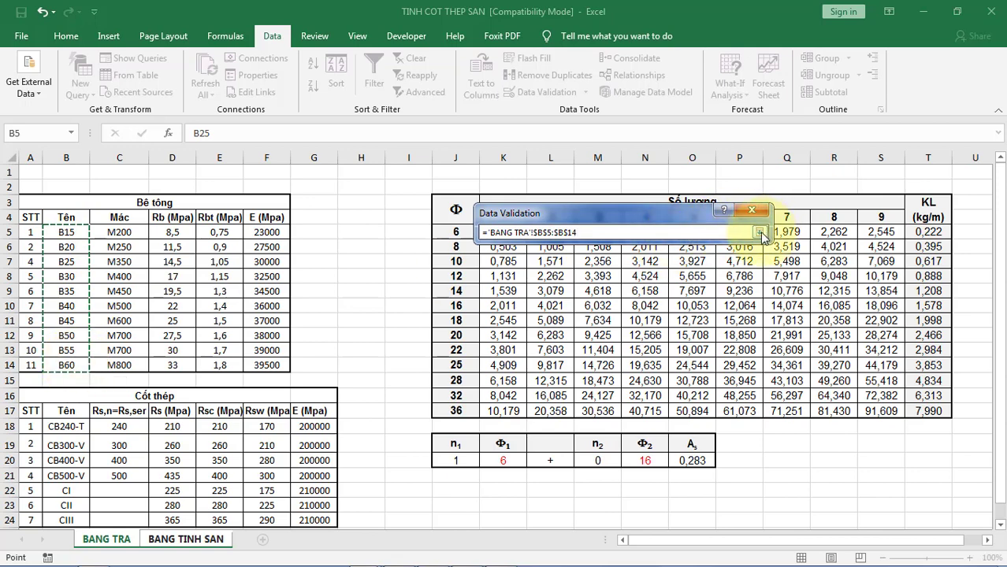
{"action": "left_click", "coordinate": [759, 233]}
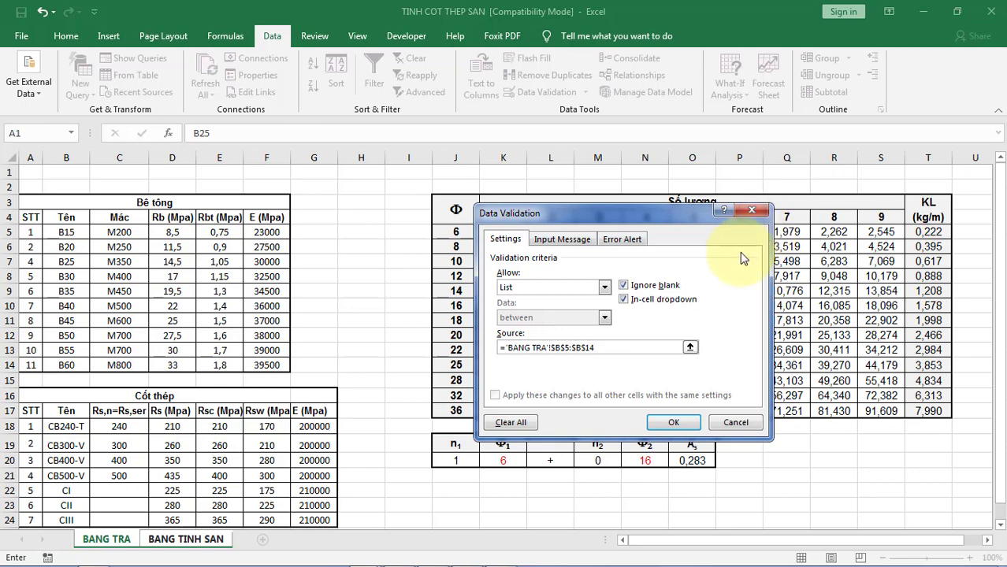
{"action": "left_click", "coordinate": [673, 425]}
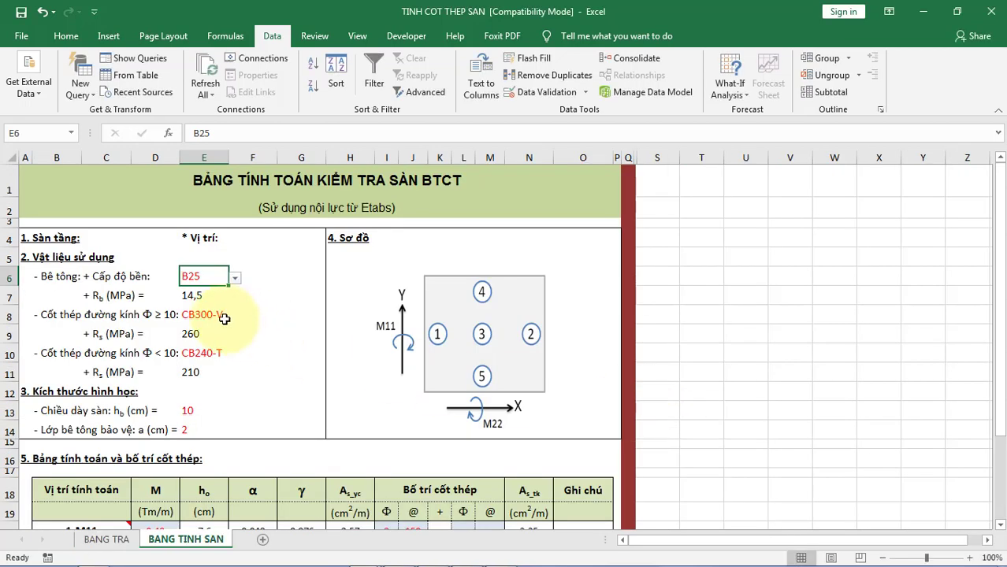
Pick concrete grade B45 from E6's drop-down list.
{"action": "left_click", "coordinate": [214, 289]}
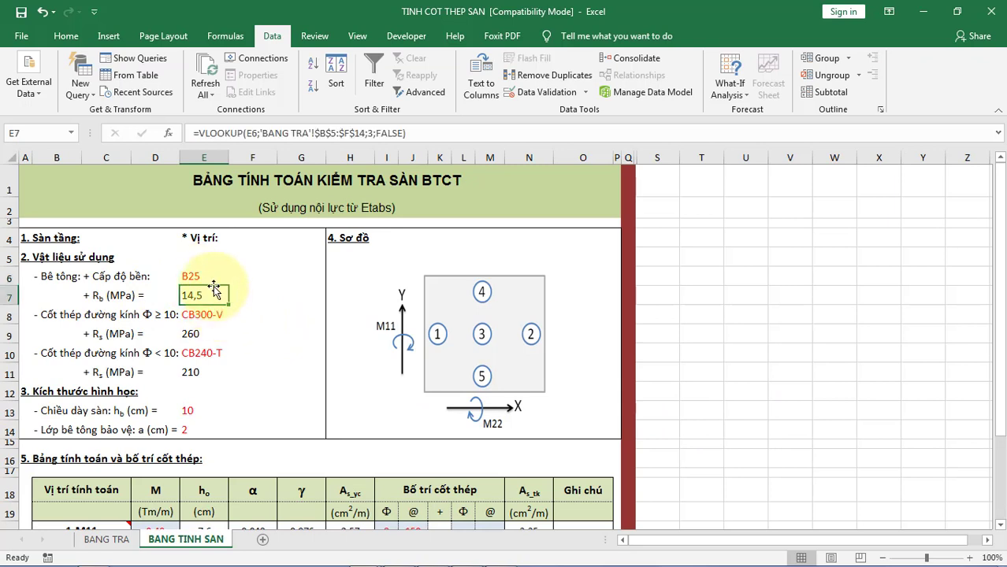
{"action": "left_click", "coordinate": [207, 277]}
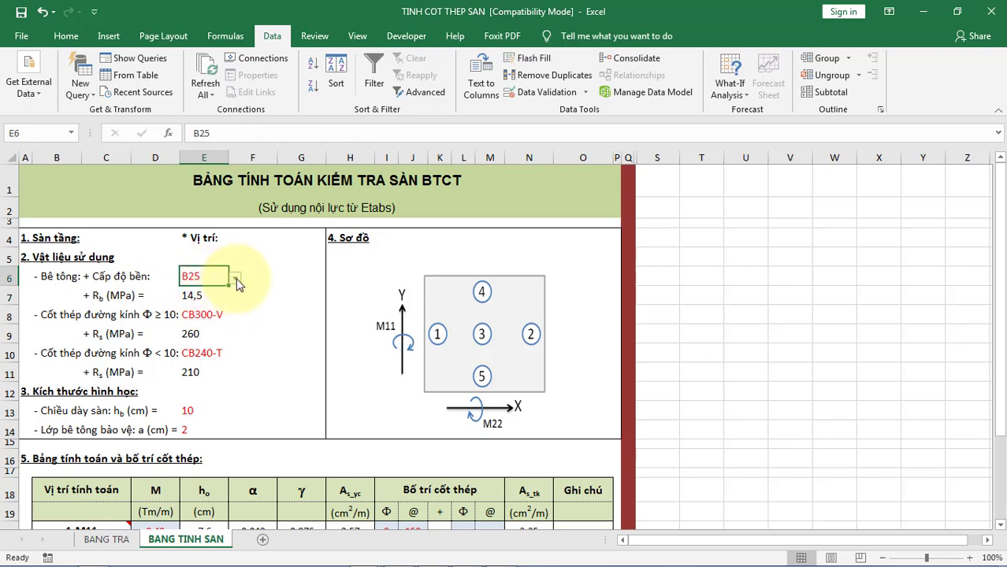
{"action": "left_click", "coordinate": [235, 279]}
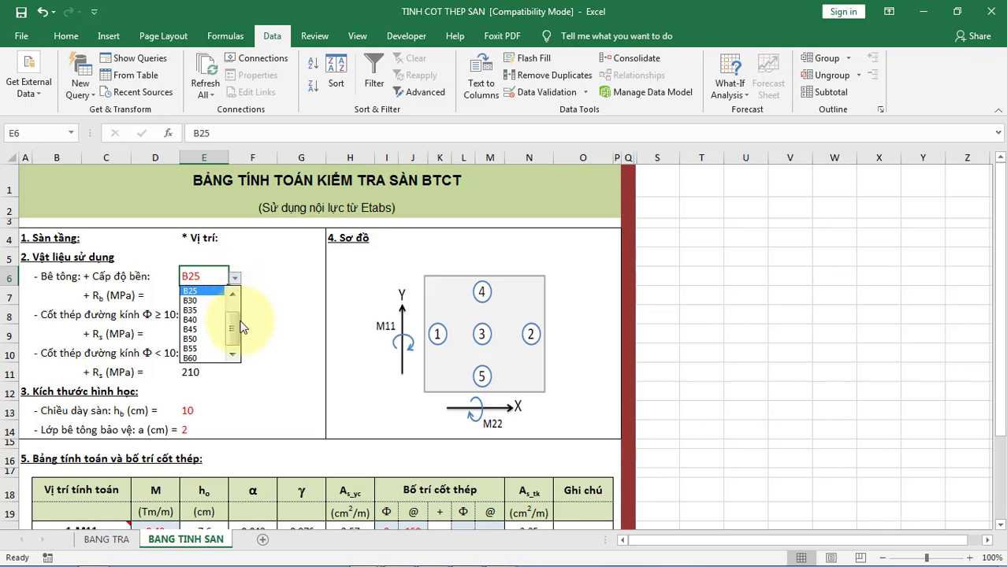
{"action": "left_click_drag", "start_coordinate": [236, 341], "coordinate": [235, 305]}
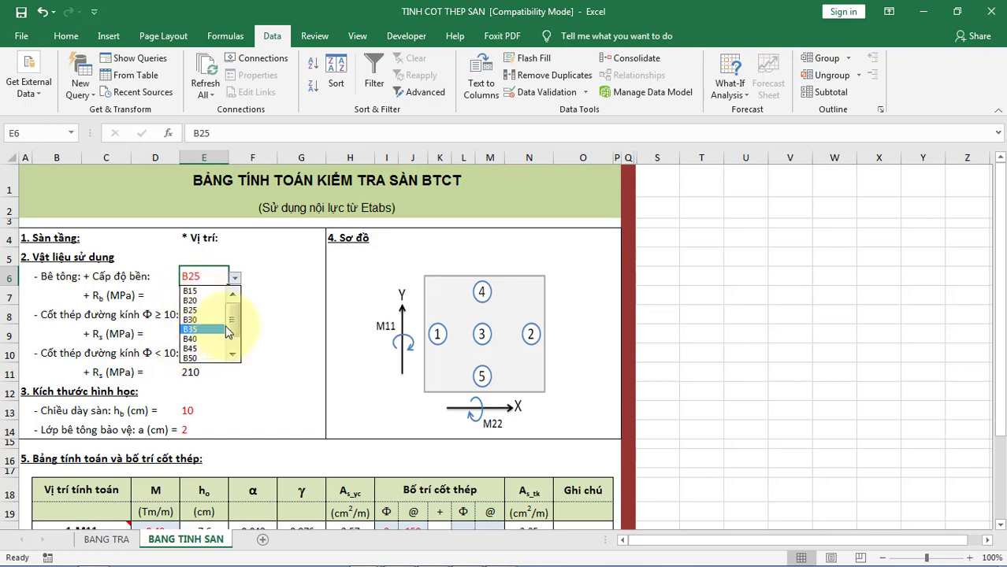
{"action": "scroll", "coordinate": [207, 323], "scroll_direction": "down", "scroll_amount": 2}
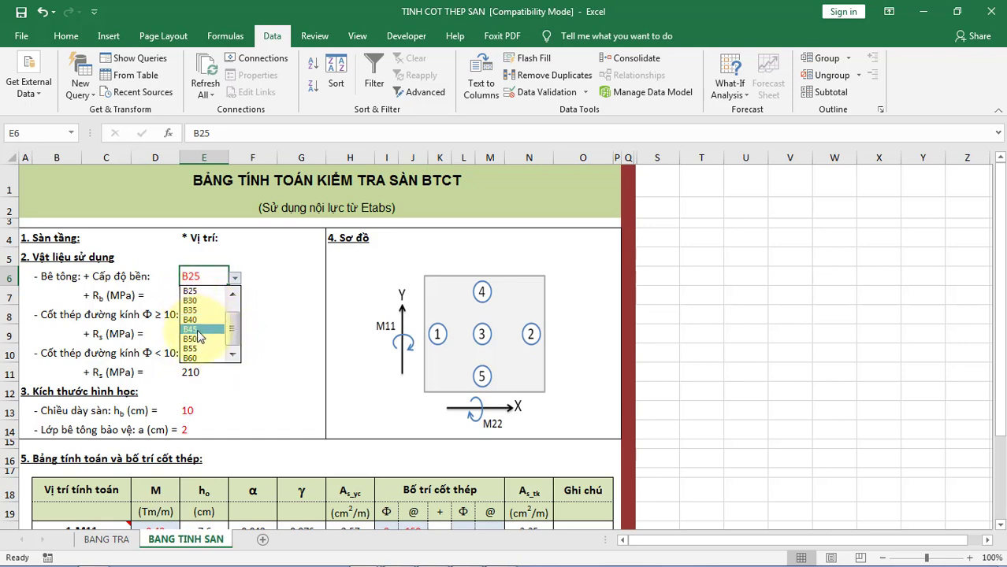
{"action": "left_click", "coordinate": [198, 337]}
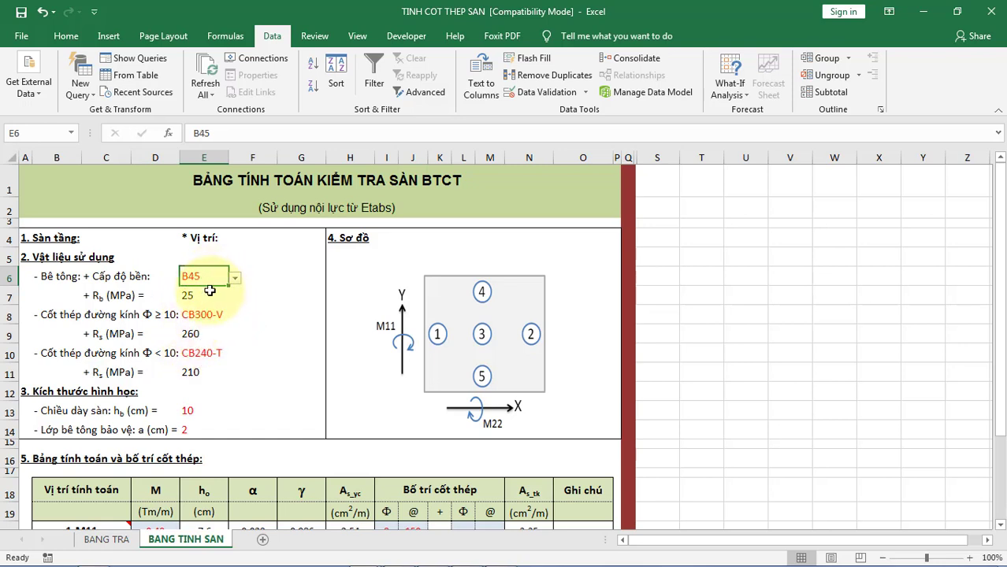
Check that Rb in E7 updated to 25 and inspect its VLOOKUP formula.
{"action": "left_click", "coordinate": [195, 295]}
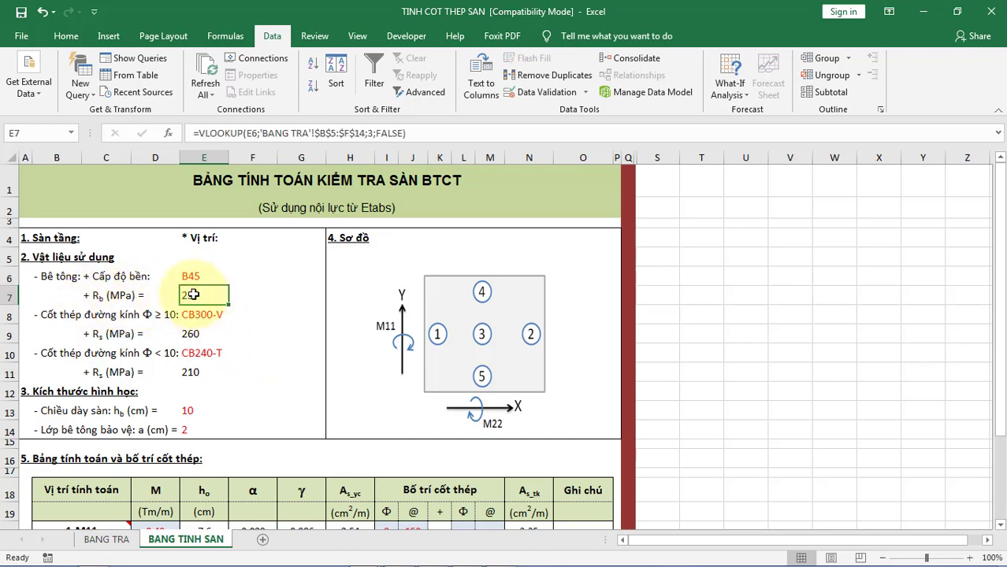
{"action": "left_click", "coordinate": [200, 275]}
{"action": "left_click", "coordinate": [201, 296]}
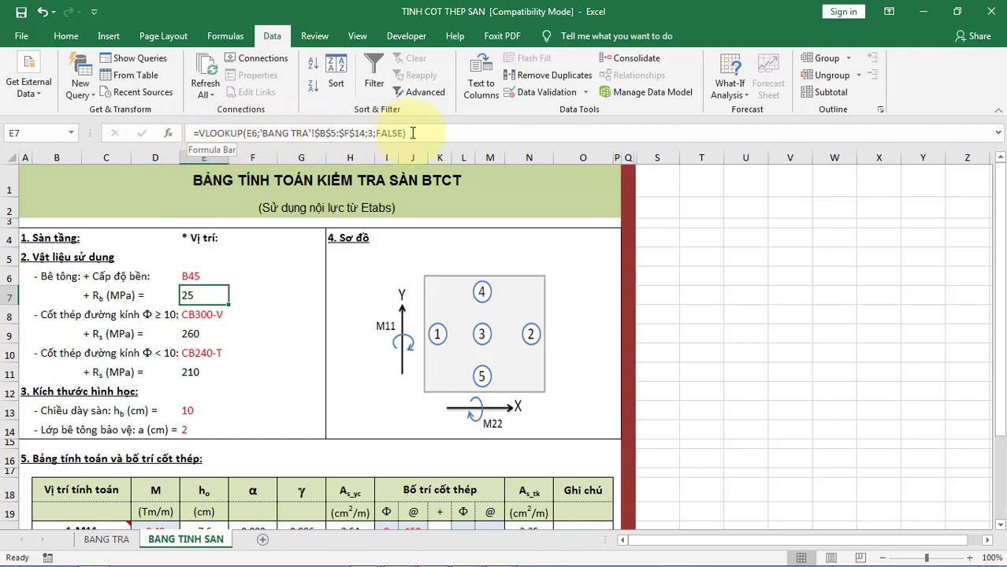
{"action": "left_click", "coordinate": [193, 132]}
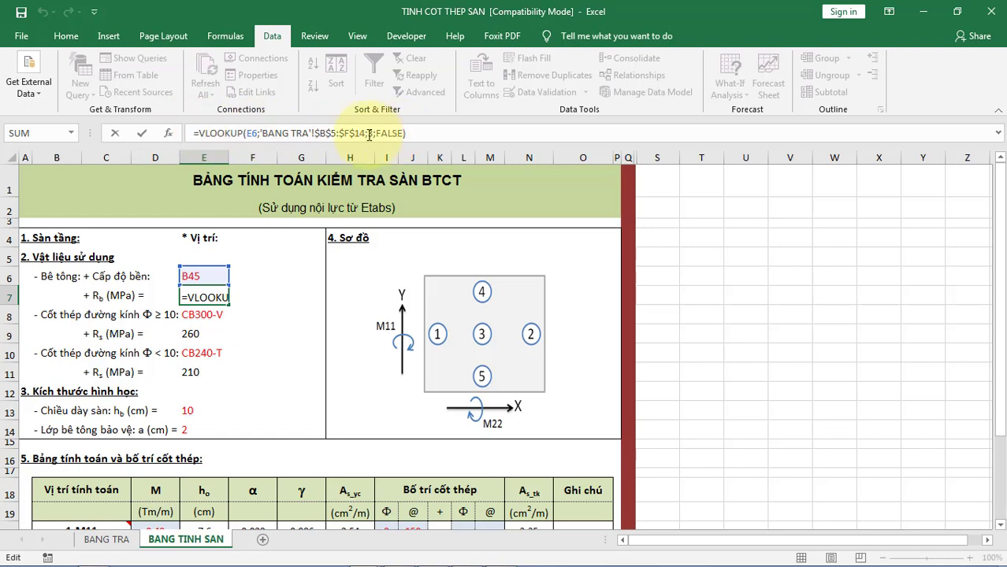
Leave the E7 formula unchanged and choose B30 from E6's grade drop-down.
{"action": "left_click", "coordinate": [211, 325]}
{"action": "left_click", "coordinate": [206, 295]}
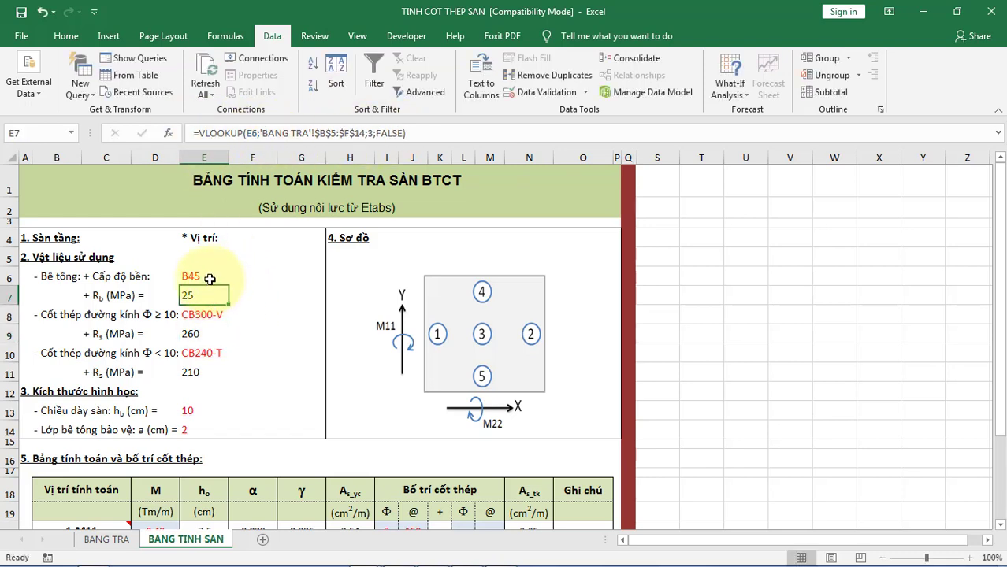
{"action": "left_click", "coordinate": [213, 276]}
{"action": "left_click", "coordinate": [235, 278]}
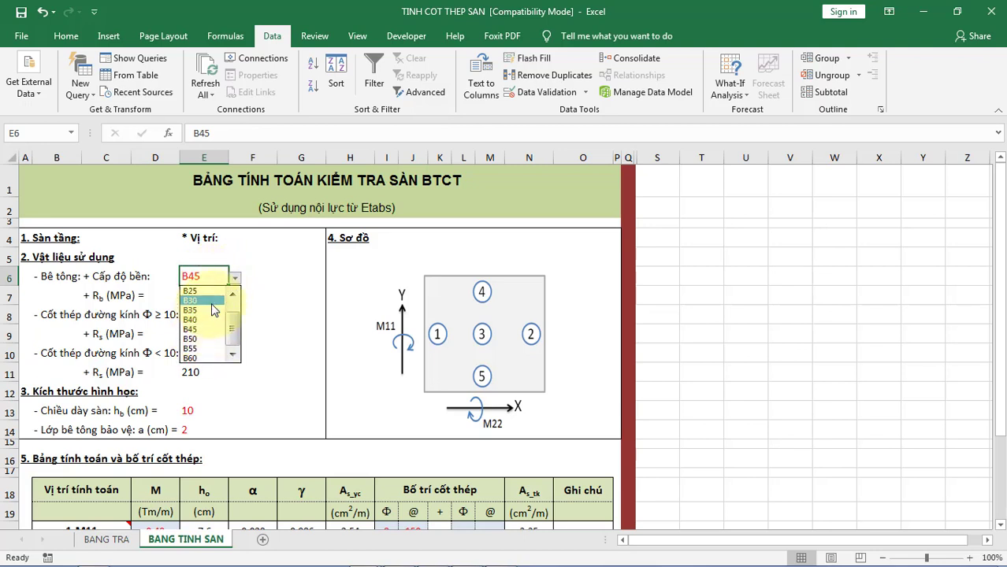
{"action": "left_click", "coordinate": [212, 309]}
Confirm Rb recalculated to 17 MPa, then select the rebar grade cell E8.
{"action": "left_click", "coordinate": [204, 295]}
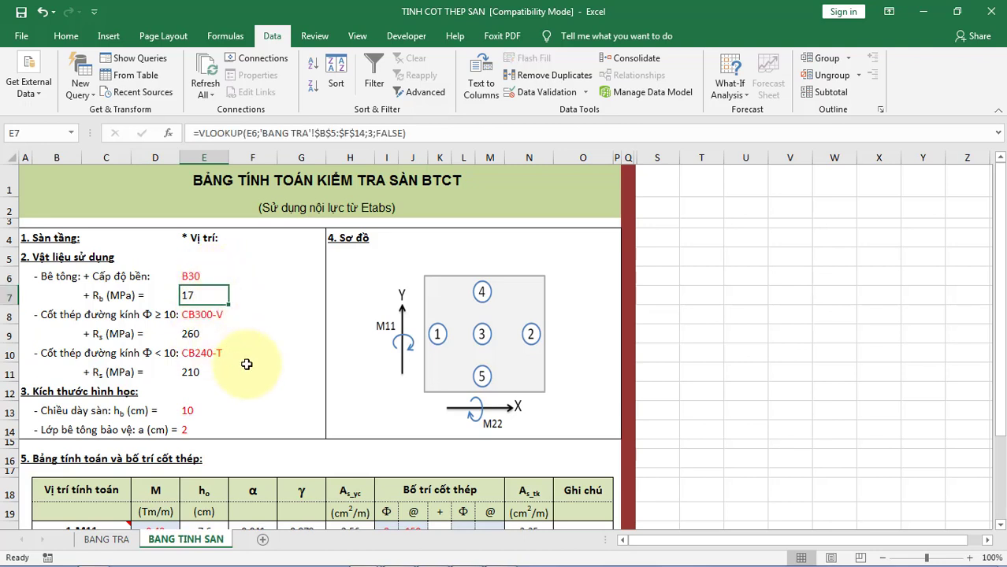
{"action": "left_click", "coordinate": [204, 277]}
{"action": "left_click", "coordinate": [204, 294]}
{"action": "left_click", "coordinate": [206, 278]}
{"action": "left_click", "coordinate": [207, 294]}
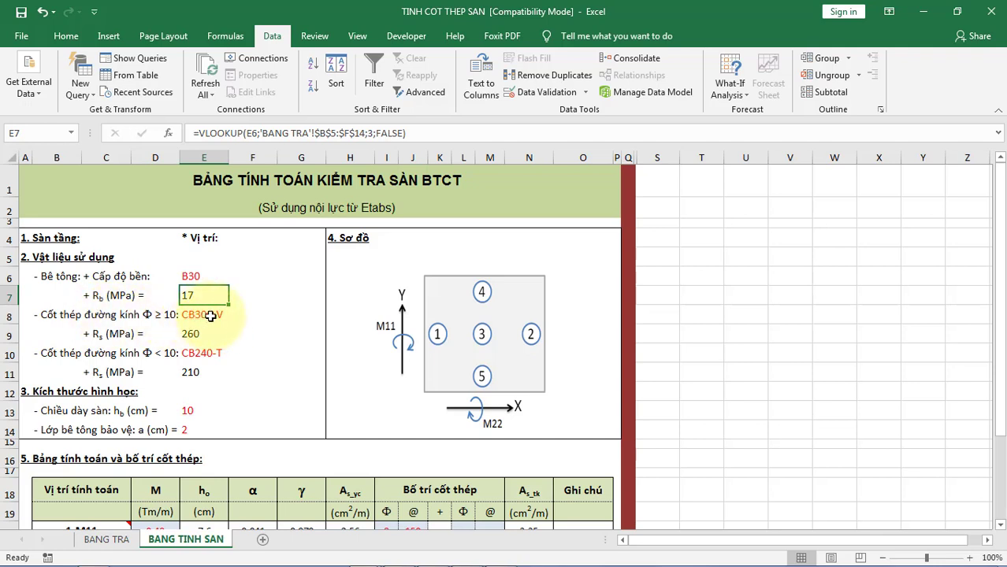
{"action": "left_click", "coordinate": [211, 316]}
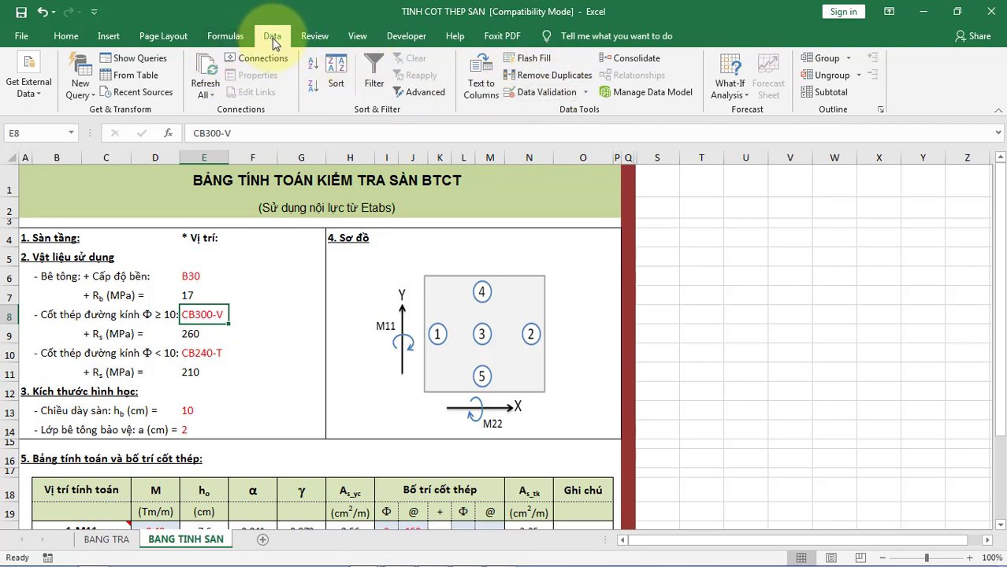
Give E8 list validation sourced from the steel grades in 'BANG TRA'!$B$18:$B$24.
{"action": "left_click", "coordinate": [586, 93]}
{"action": "left_click", "coordinate": [536, 115]}
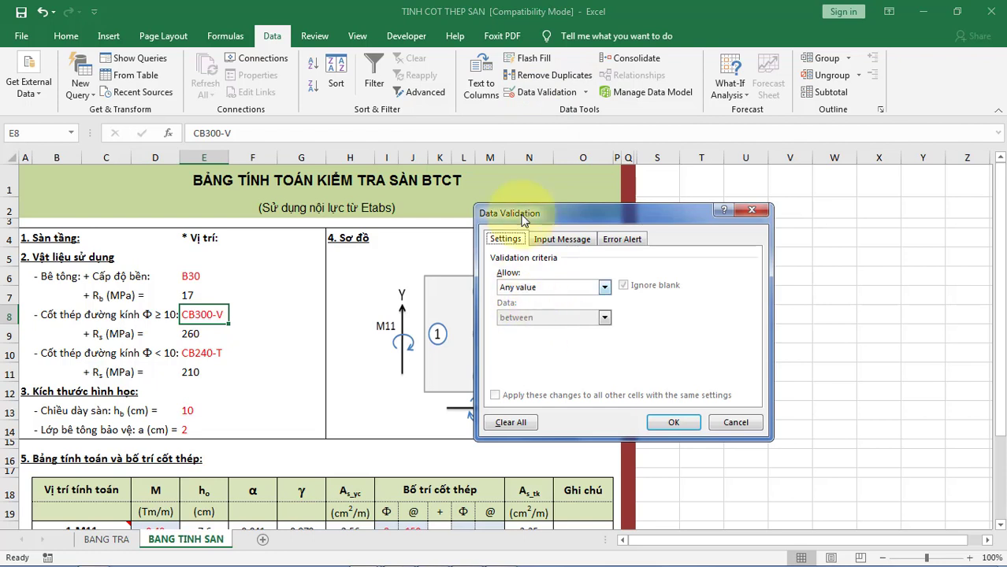
{"action": "left_click", "coordinate": [518, 287]}
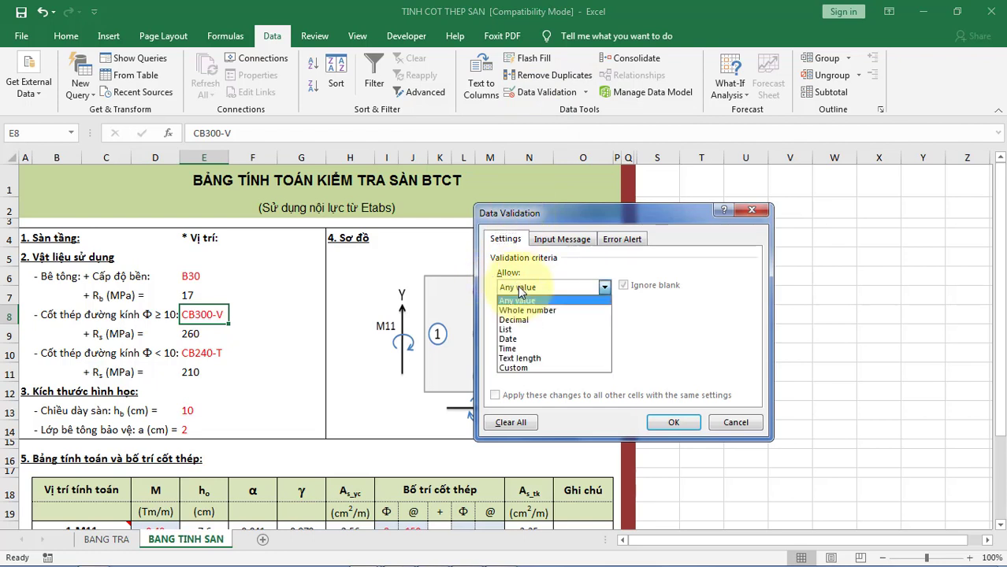
{"action": "left_click", "coordinate": [524, 330]}
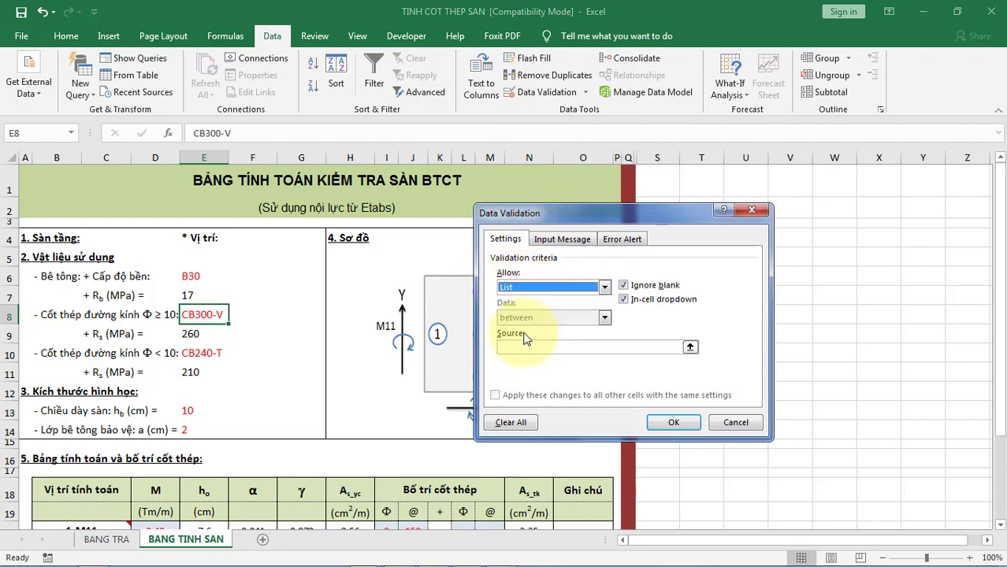
{"action": "left_click", "coordinate": [691, 349]}
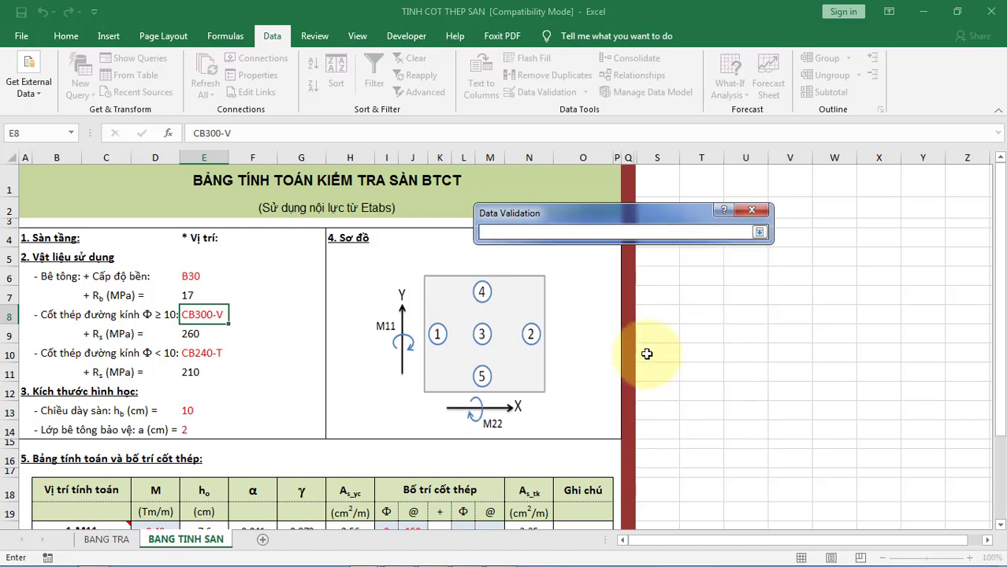
{"action": "left_click", "coordinate": [109, 542]}
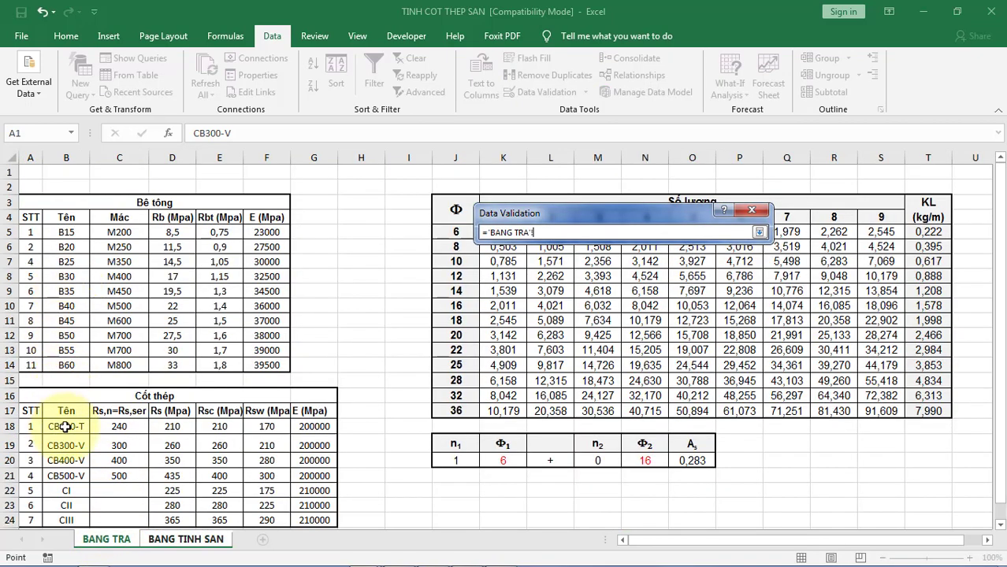
{"action": "left_click_drag", "start_coordinate": [66, 426], "coordinate": [74, 520]}
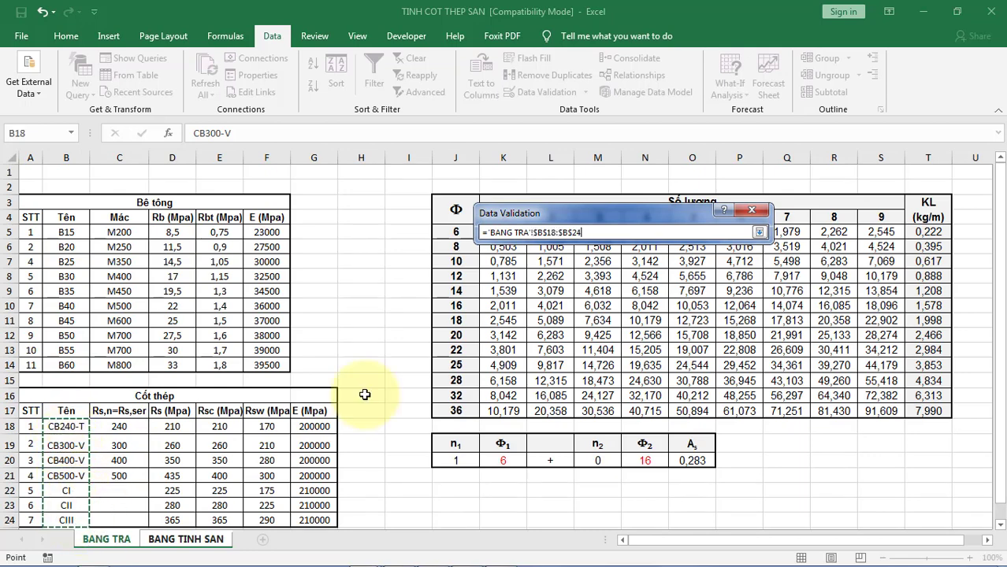
{"action": "left_click", "coordinate": [759, 232]}
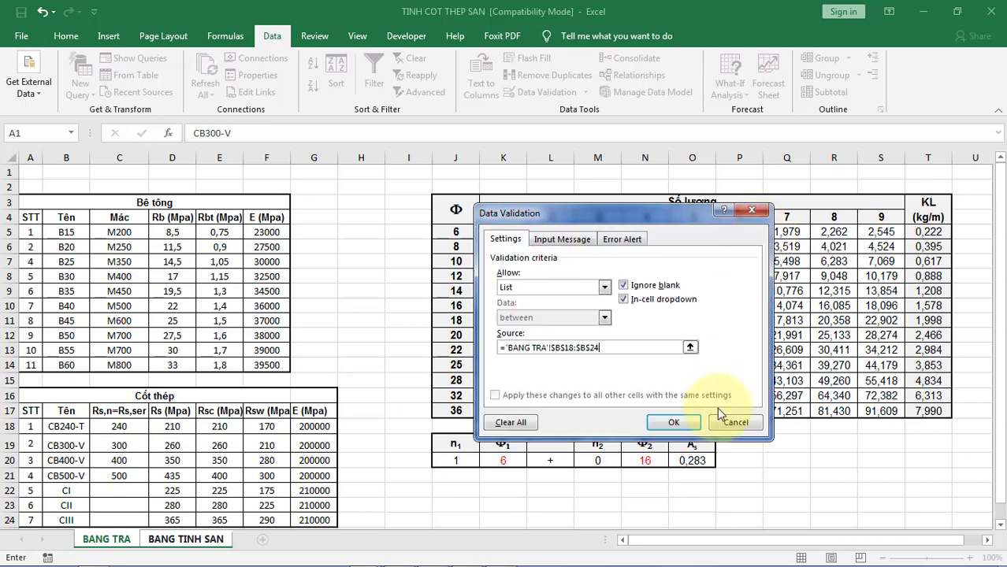
{"action": "left_click", "coordinate": [665, 422]}
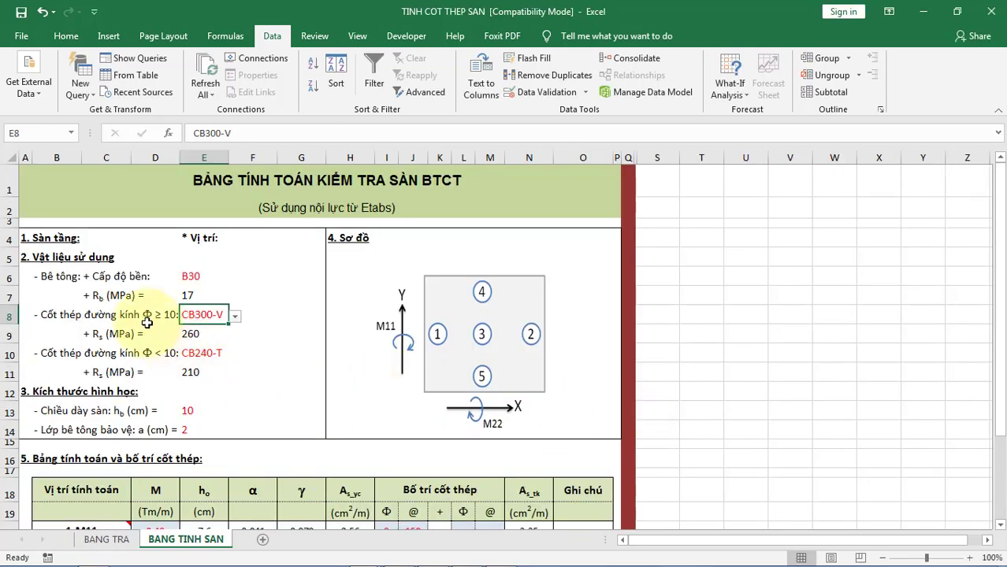
{"action": "left_click", "coordinate": [63, 315]}
{"action": "left_click", "coordinate": [218, 320]}
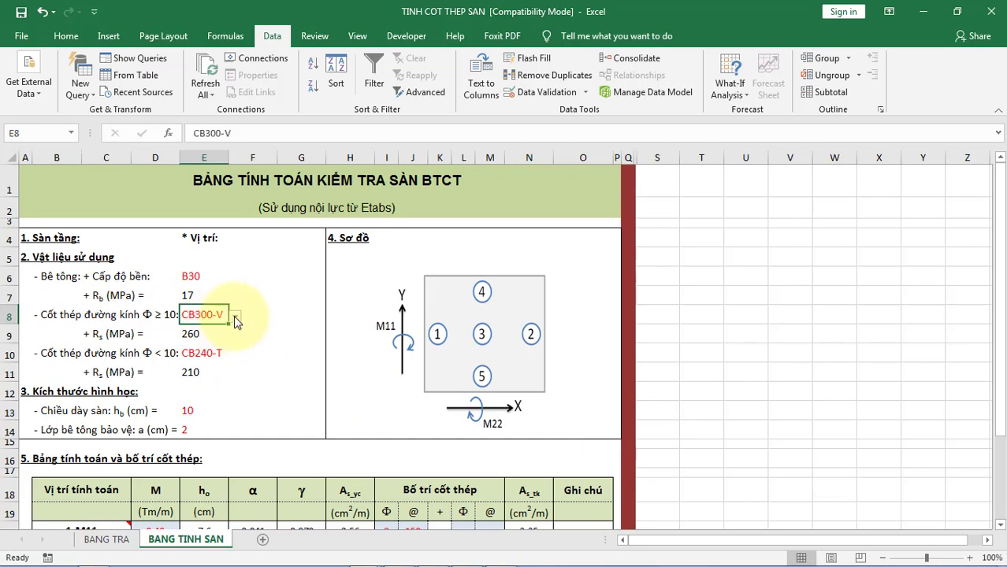
{"action": "left_click", "coordinate": [236, 318]}
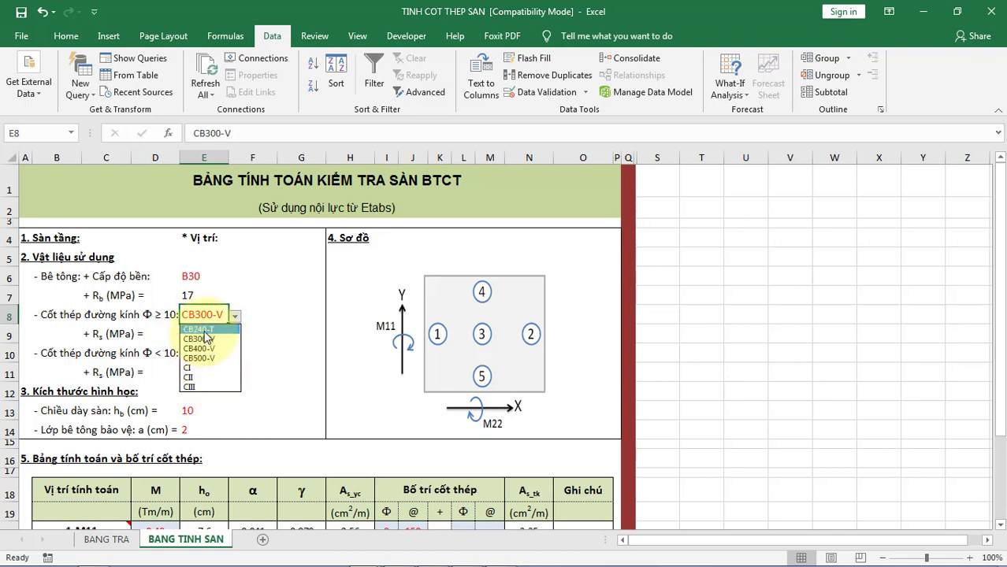
{"action": "left_click", "coordinate": [211, 339]}
{"action": "key", "text": "ctrl+z"}
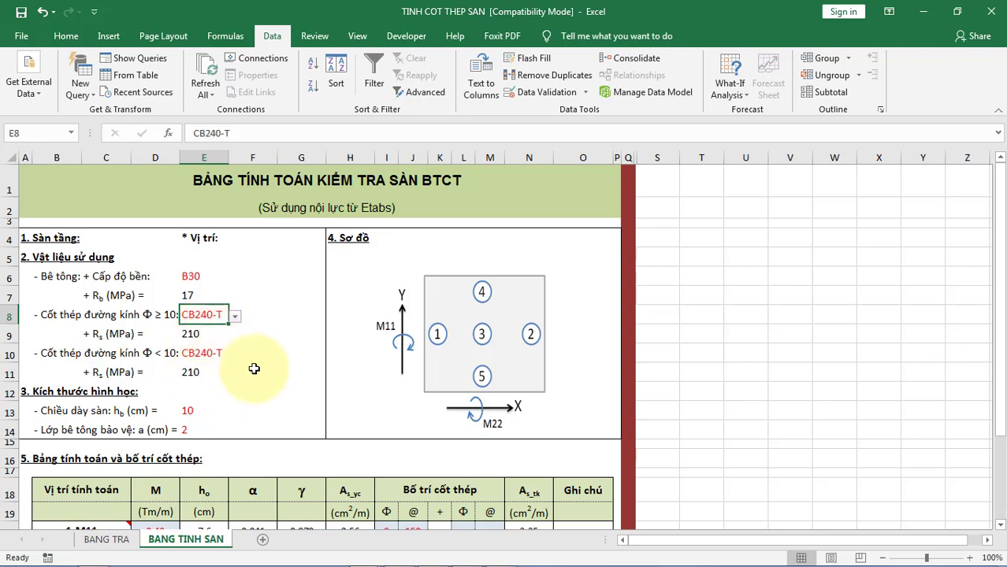
{"action": "left_click", "coordinate": [235, 316]}
{"action": "left_click", "coordinate": [217, 339]}
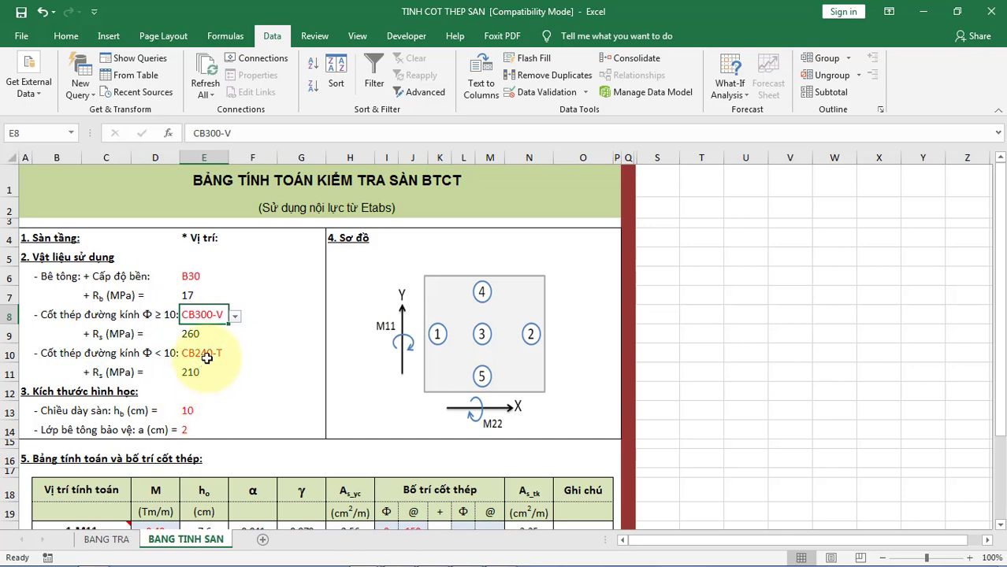
{"action": "left_click", "coordinate": [209, 355]}
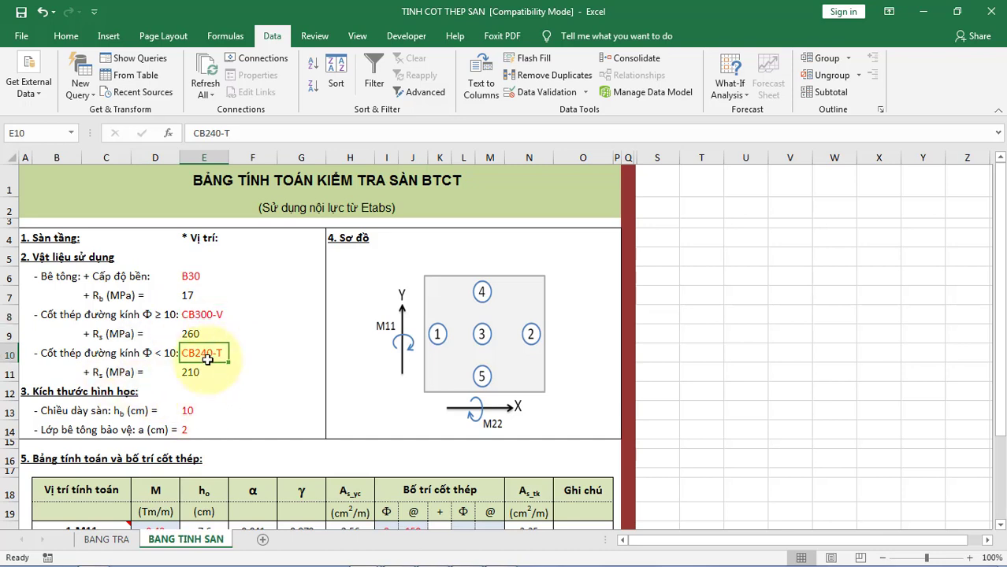
Give E10 list validation sourced from 'BANG TRA'!$B$18:$B$24 steel grades.
{"action": "left_click", "coordinate": [586, 92]}
{"action": "left_click", "coordinate": [580, 111]}
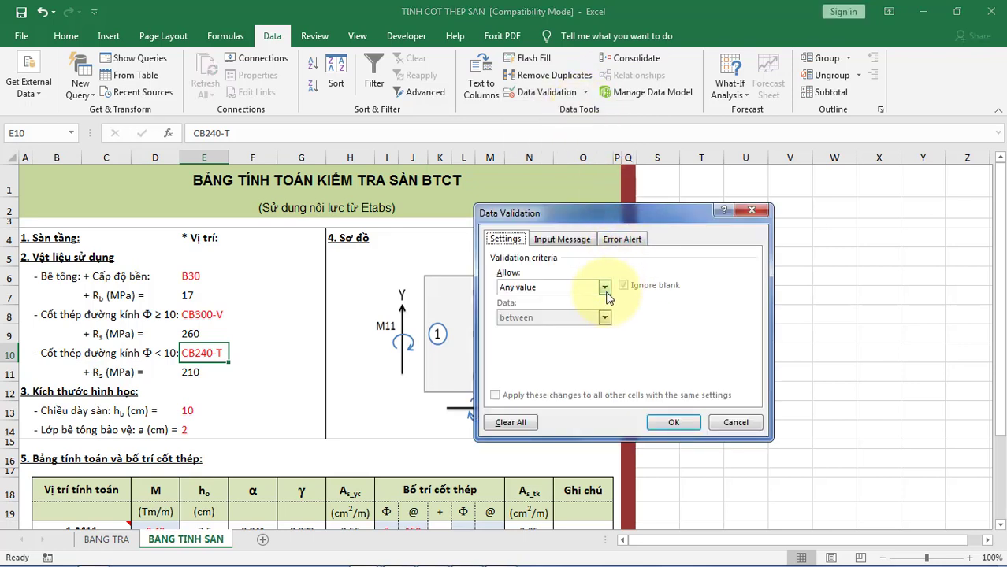
{"action": "left_click", "coordinate": [604, 287]}
{"action": "left_click", "coordinate": [579, 329]}
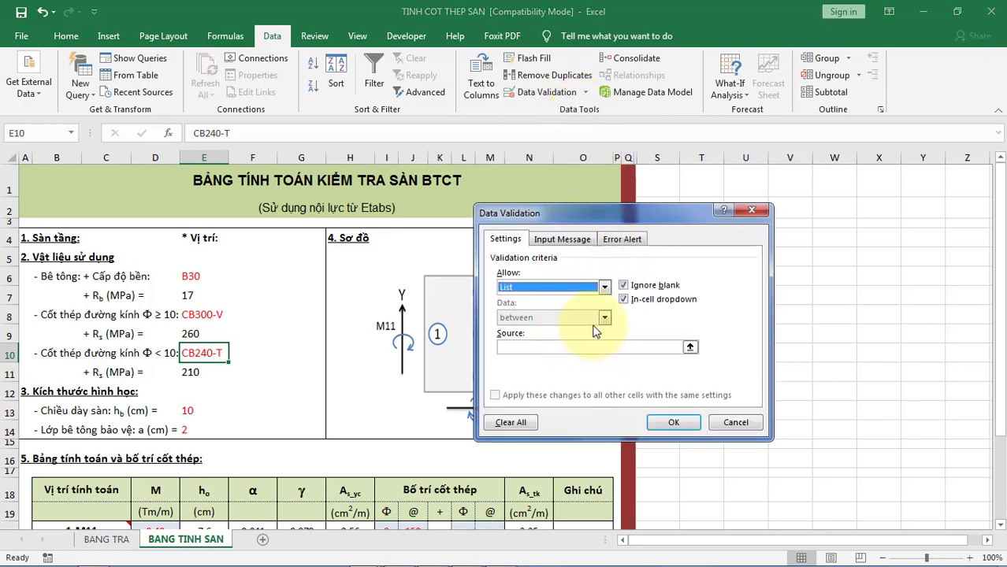
{"action": "left_click", "coordinate": [682, 348]}
{"action": "left_click", "coordinate": [689, 349]}
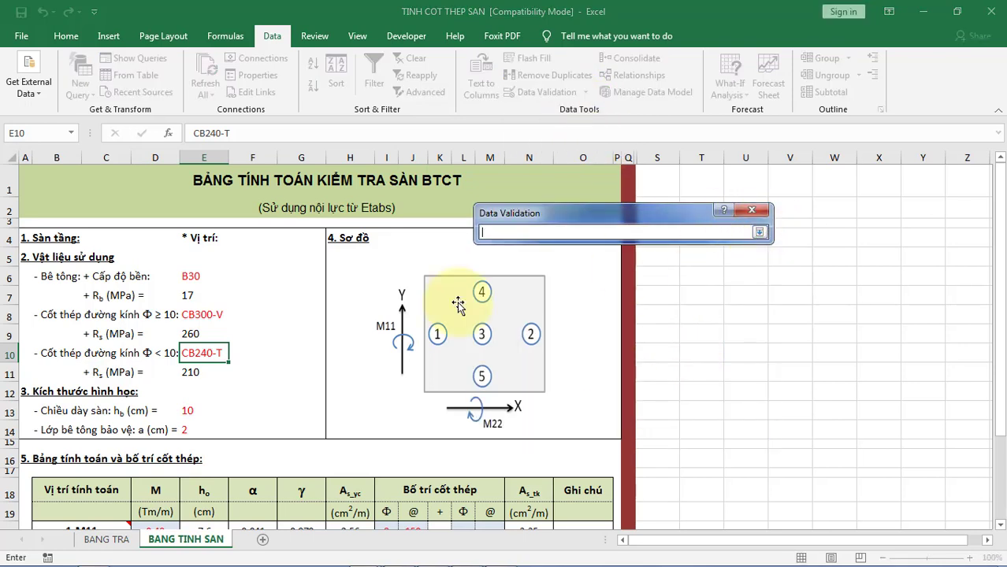
{"action": "left_click", "coordinate": [759, 233]}
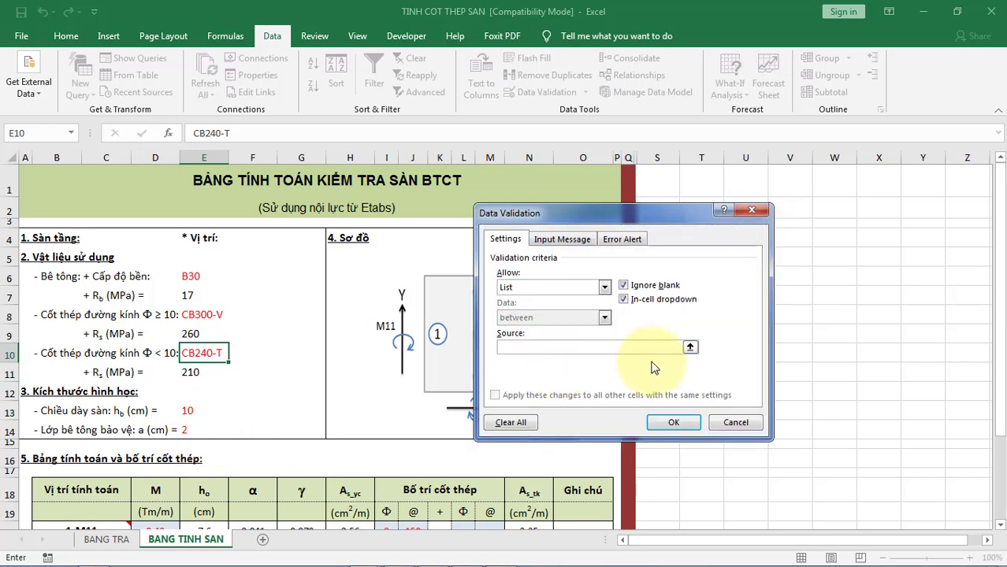
{"action": "left_click", "coordinate": [690, 348]}
{"action": "left_click", "coordinate": [96, 540]}
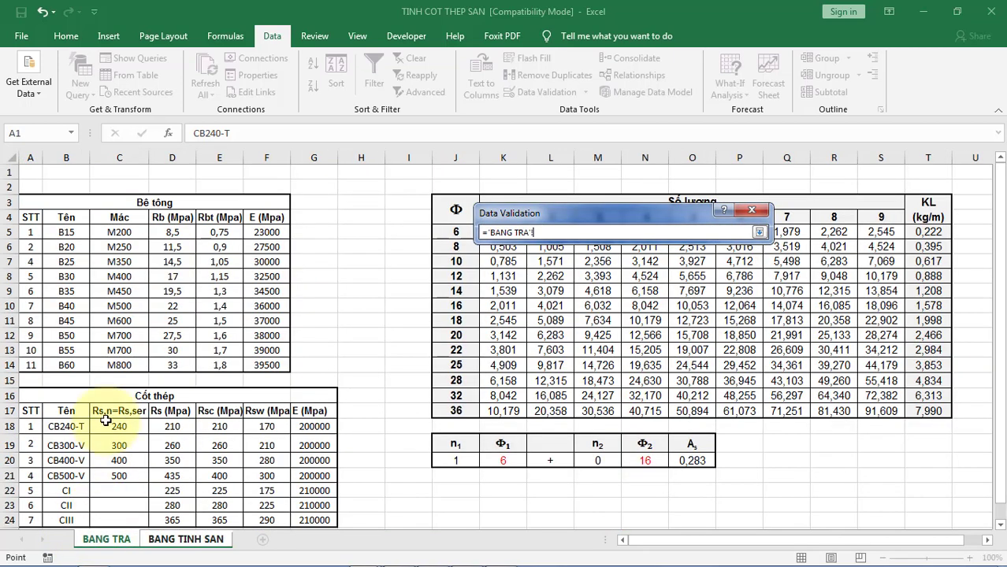
{"action": "left_click_drag", "start_coordinate": [74, 428], "coordinate": [66, 520]}
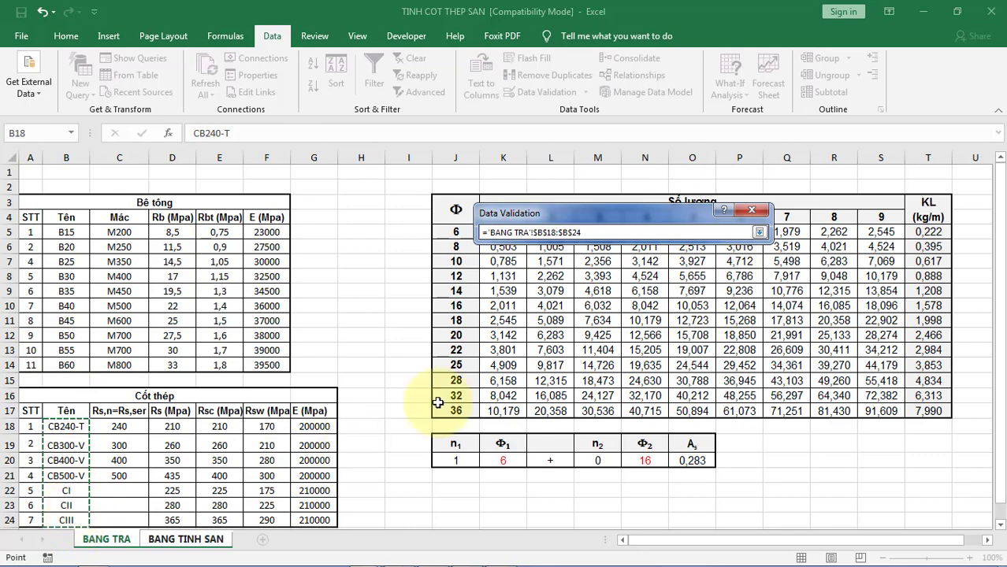
{"action": "left_click", "coordinate": [759, 232]}
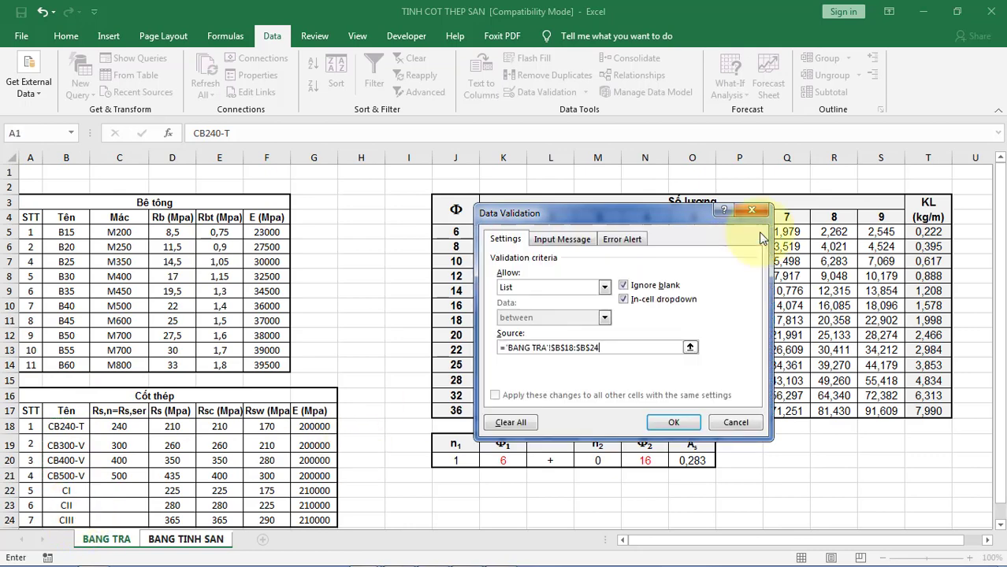
{"action": "left_click", "coordinate": [674, 422]}
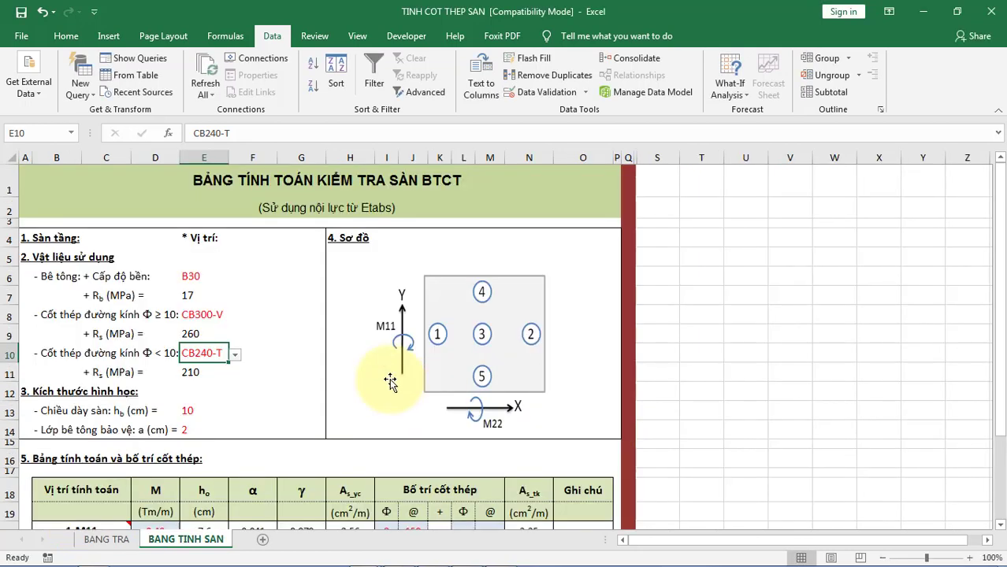
{"action": "left_click", "coordinate": [234, 356]}
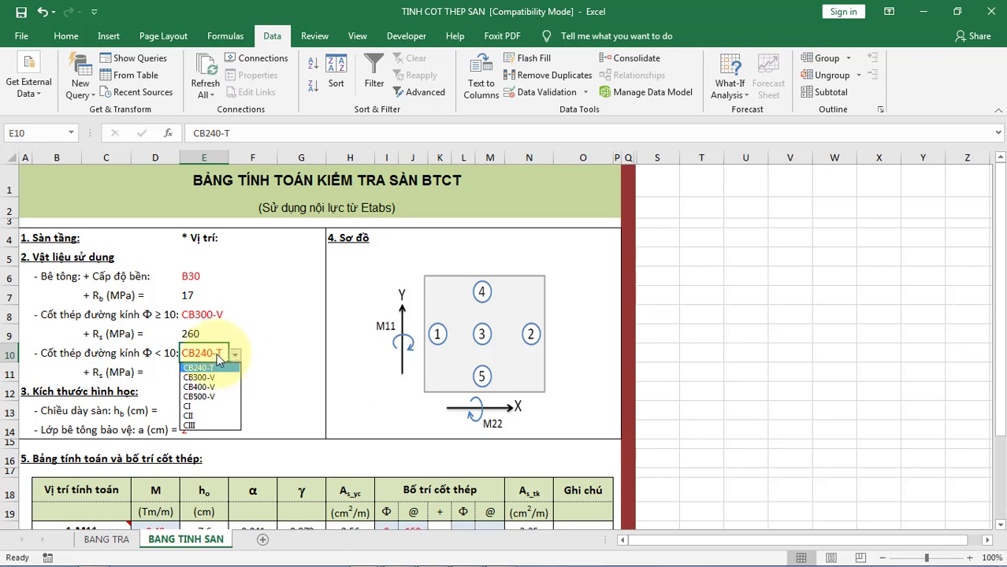
{"action": "left_click", "coordinate": [219, 359]}
{"action": "left_click", "coordinate": [235, 356]}
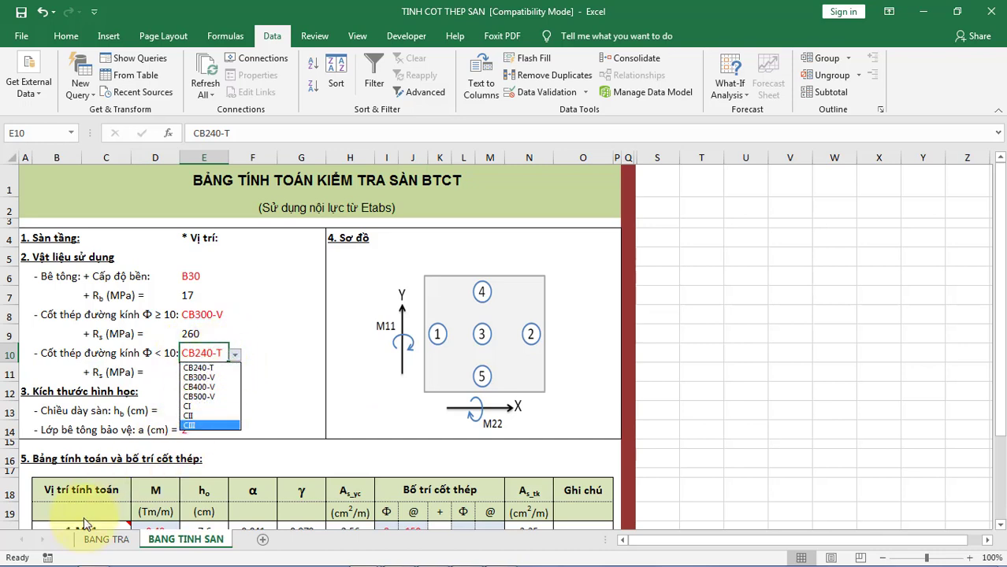
{"action": "left_click", "coordinate": [214, 356]}
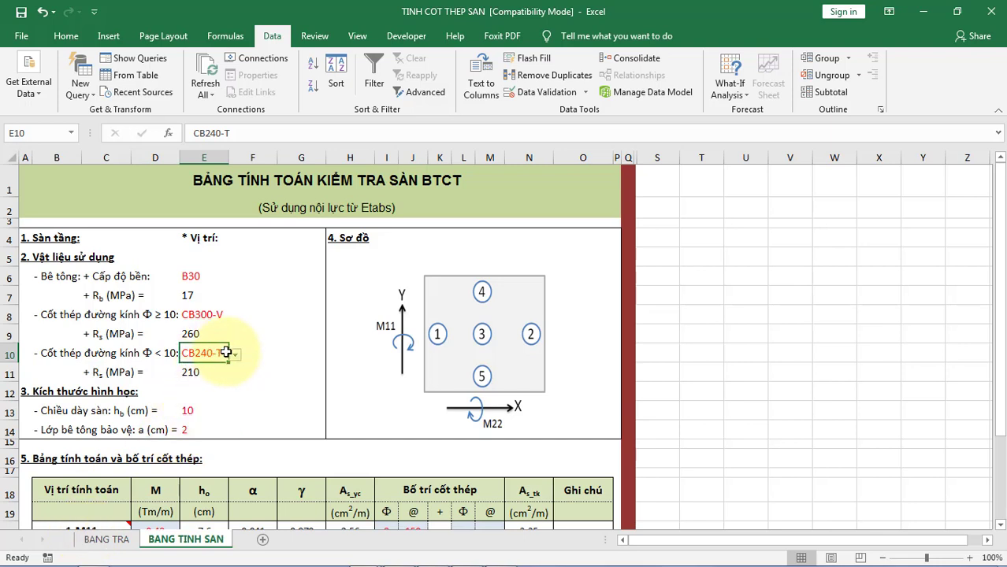
{"action": "left_click", "coordinate": [234, 356]}
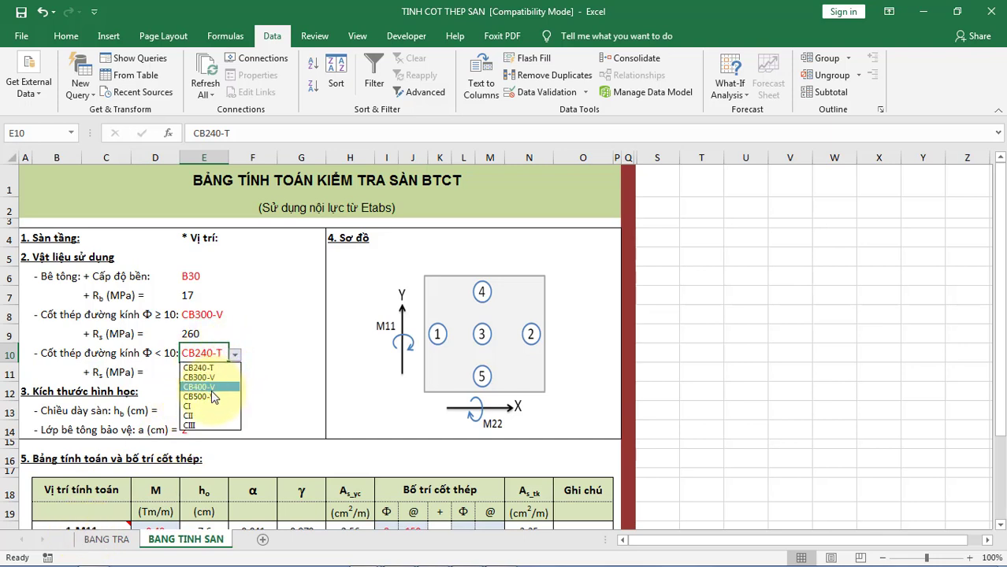
{"action": "left_click", "coordinate": [212, 367]}
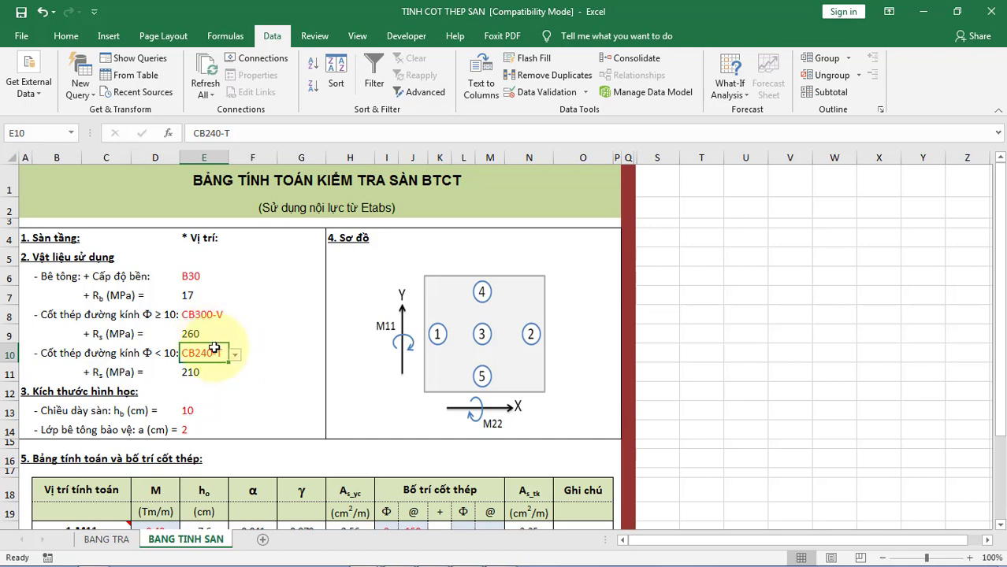
{"action": "left_click", "coordinate": [234, 354]}
{"action": "left_click", "coordinate": [219, 373]}
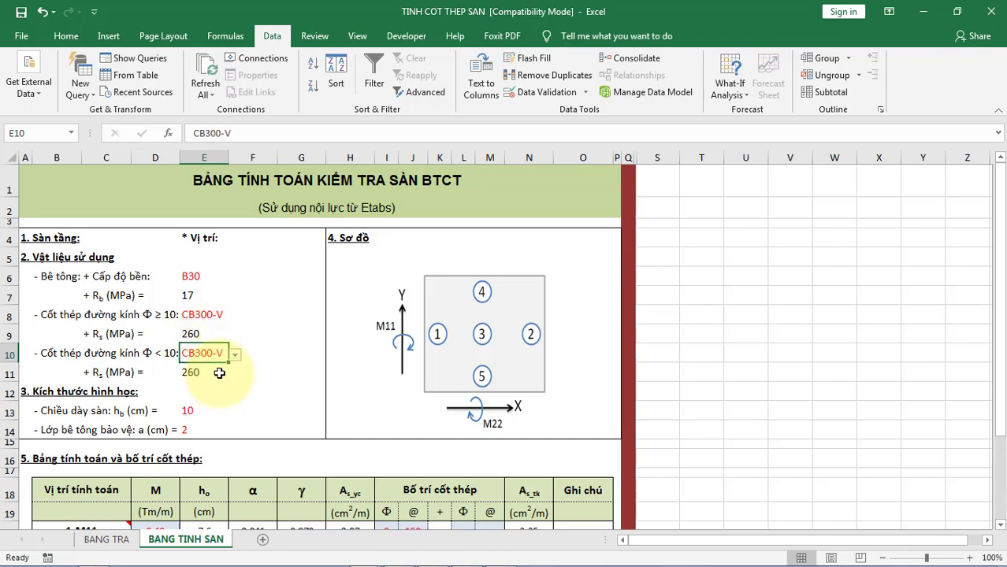
{"action": "left_click", "coordinate": [216, 315]}
{"action": "left_click", "coordinate": [235, 315]}
{"action": "left_click", "coordinate": [221, 349]}
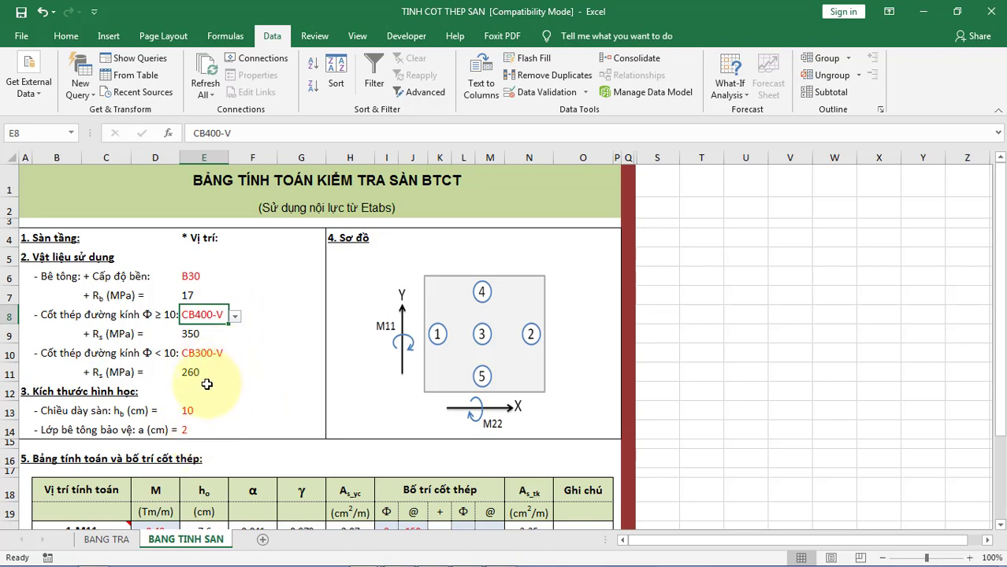
{"action": "left_click", "coordinate": [207, 352]}
{"action": "left_click", "coordinate": [234, 355]}
{"action": "left_click", "coordinate": [238, 359]}
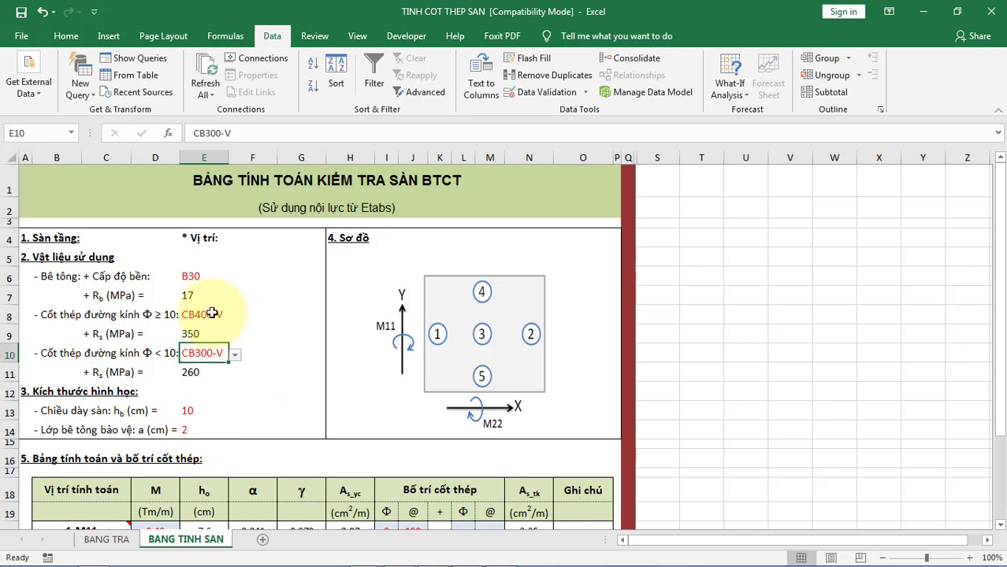
{"action": "left_click", "coordinate": [214, 314]}
{"action": "left_click", "coordinate": [208, 352]}
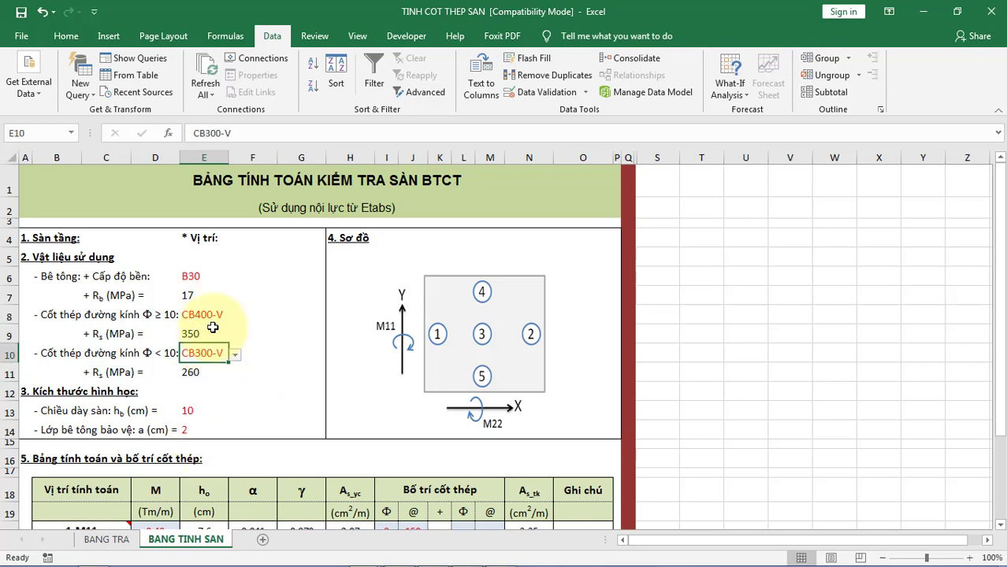
{"action": "left_click", "coordinate": [203, 314]}
{"action": "left_click", "coordinate": [193, 277]}
{"action": "left_click", "coordinate": [204, 314]}
{"action": "left_click", "coordinate": [204, 353]}
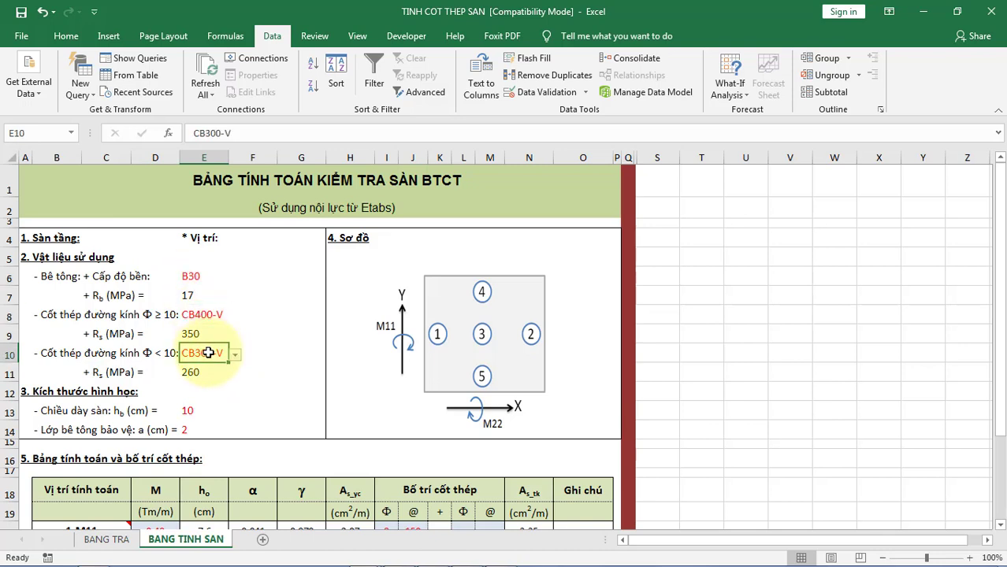
{"action": "left_click", "coordinate": [197, 314]}
{"action": "left_click", "coordinate": [197, 278]}
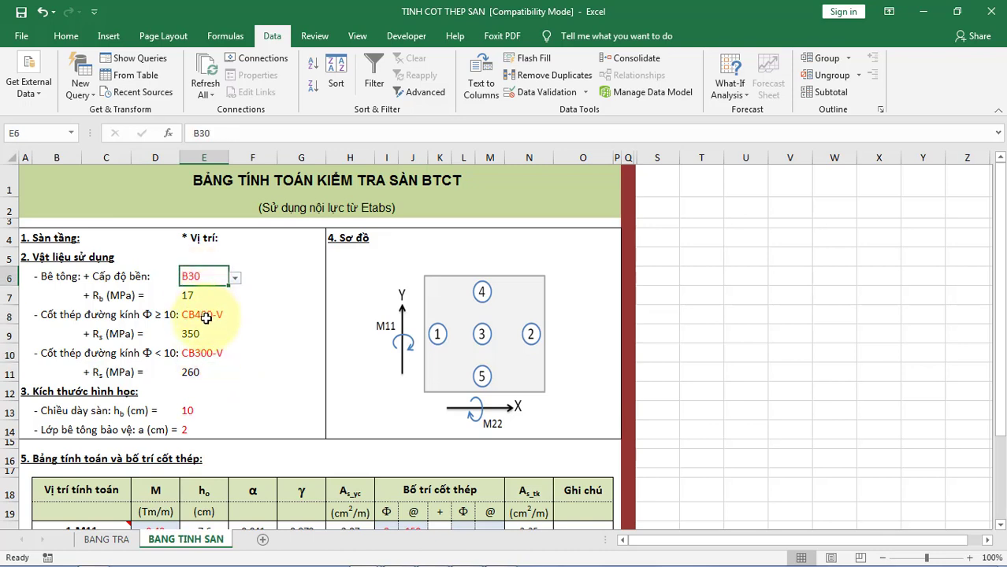
{"action": "left_click", "coordinate": [203, 314]}
{"action": "left_click", "coordinate": [207, 352]}
{"action": "left_click", "coordinate": [203, 314]}
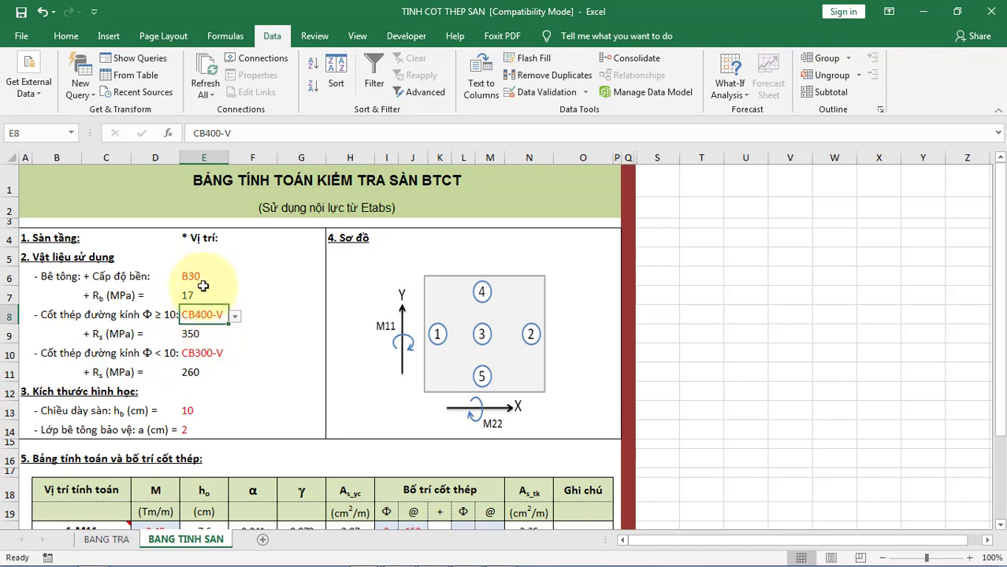
{"action": "left_click", "coordinate": [197, 276]}
{"action": "left_click", "coordinate": [199, 316]}
{"action": "left_click", "coordinate": [208, 350]}
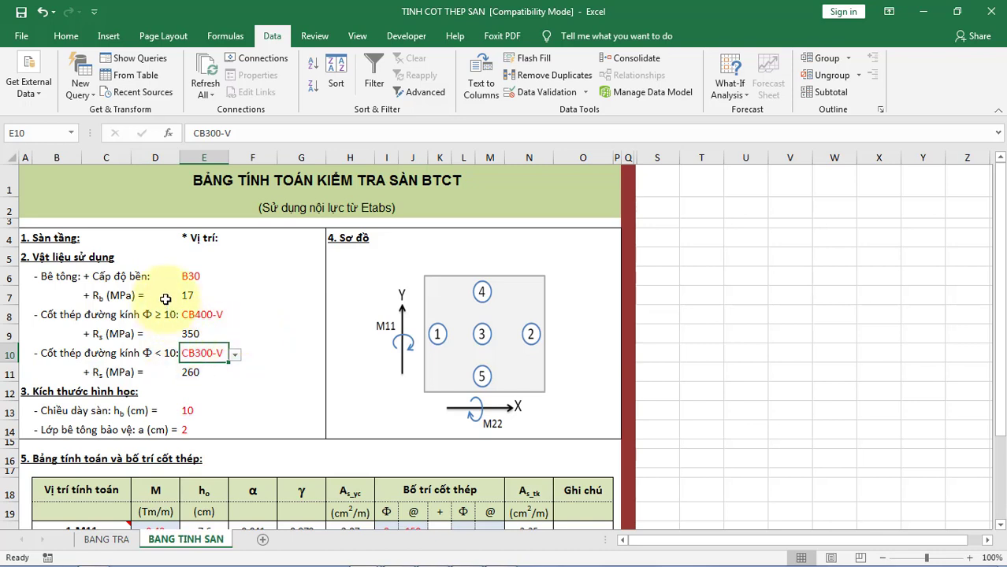
{"action": "left_click", "coordinate": [192, 275]}
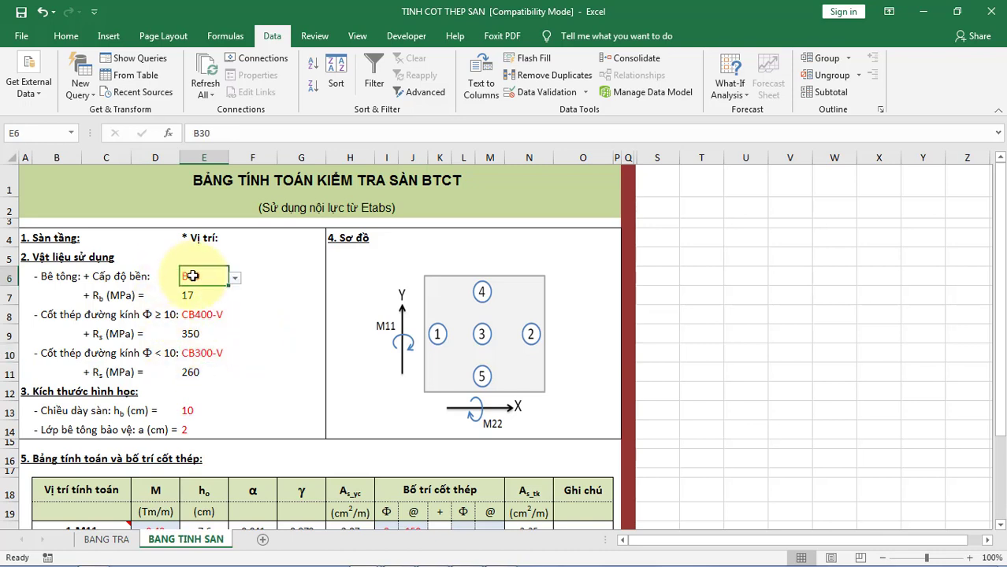
{"action": "left_click", "coordinate": [195, 411]}
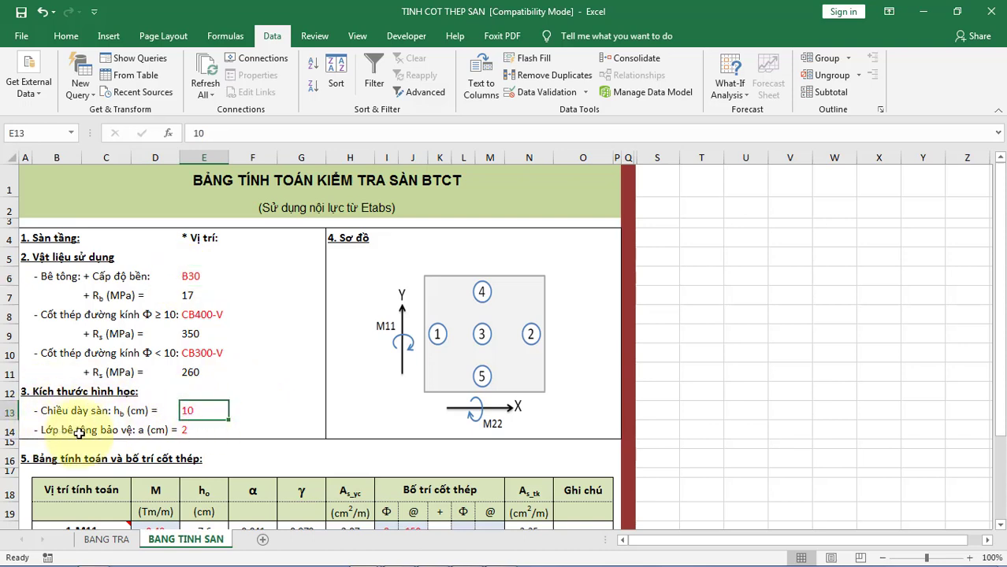
{"action": "left_click", "coordinate": [203, 427]}
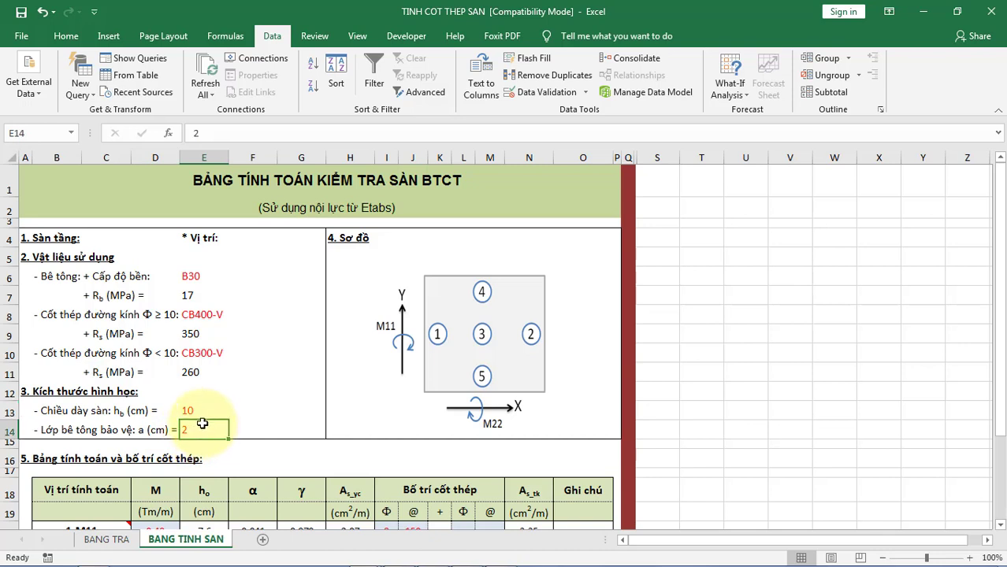
{"action": "left_click", "coordinate": [202, 411]}
{"action": "left_click", "coordinate": [202, 428]}
{"action": "left_click", "coordinate": [202, 411]}
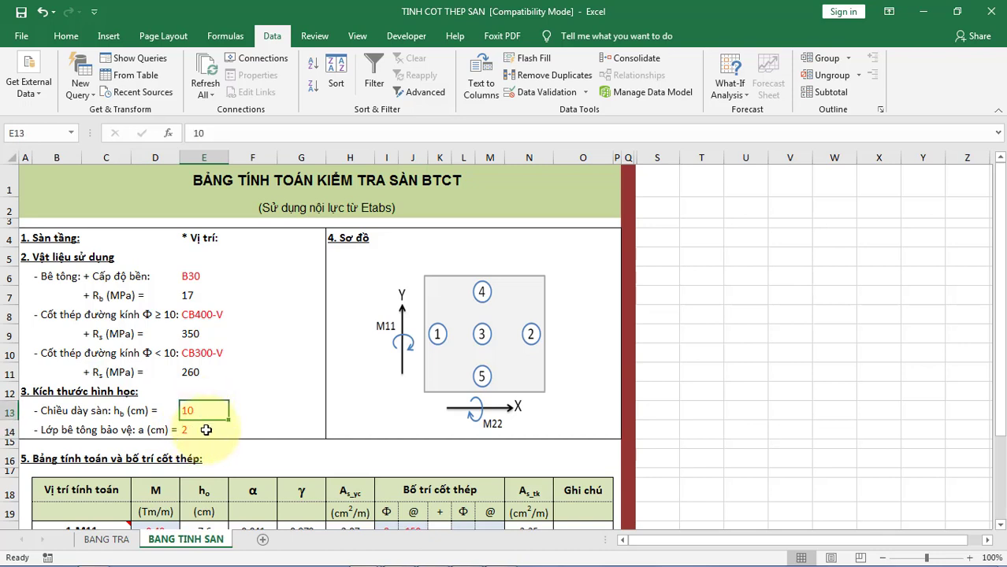
{"action": "left_click", "coordinate": [199, 429]}
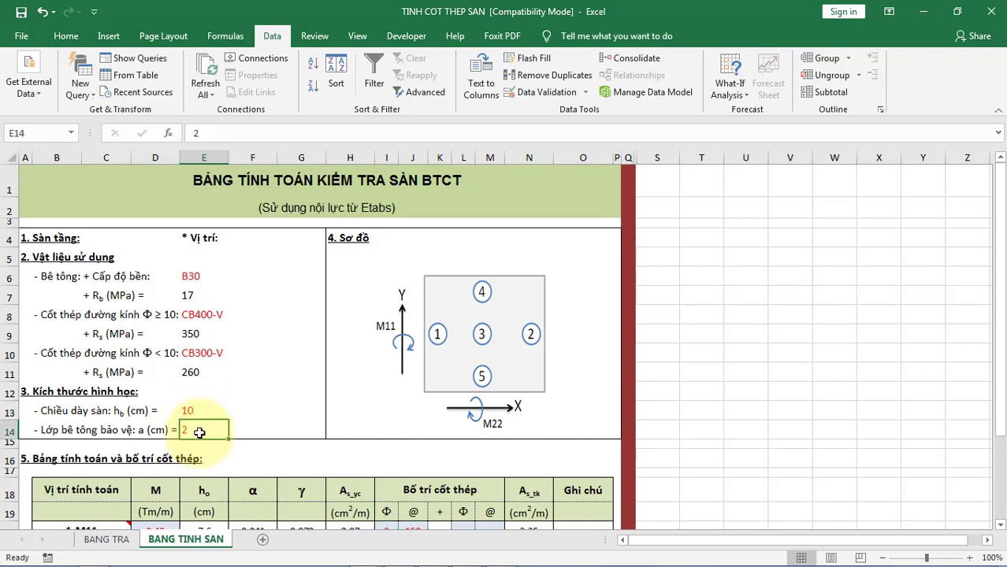
{"action": "left_click", "coordinate": [200, 412]}
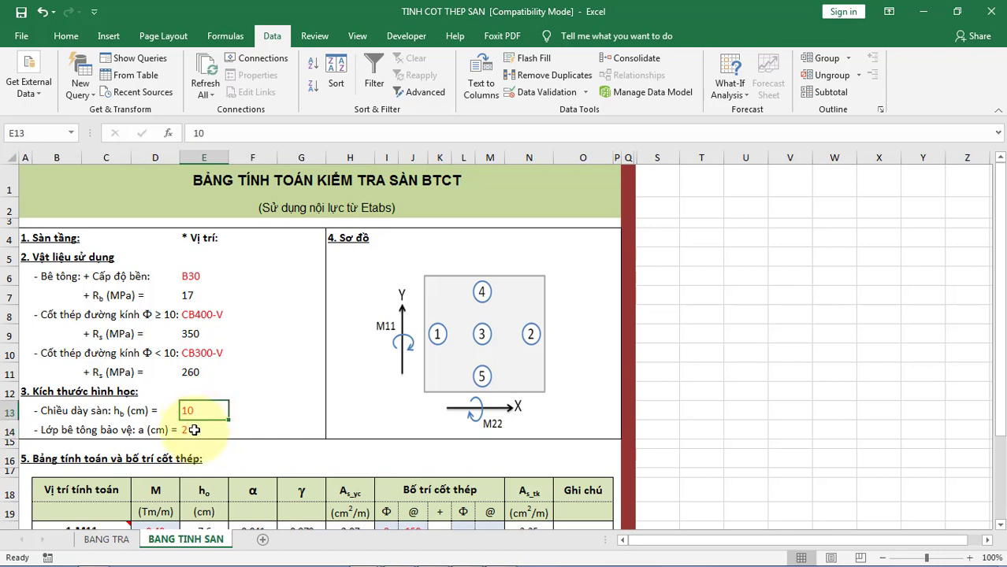
{"action": "left_click", "coordinate": [193, 429]}
{"action": "left_click", "coordinate": [202, 411]}
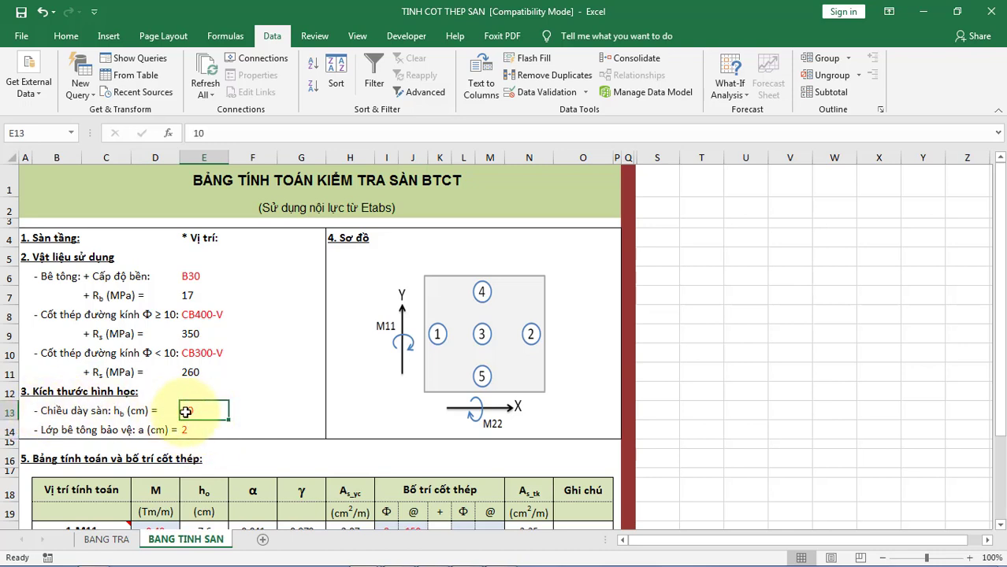
{"action": "left_click", "coordinate": [198, 427]}
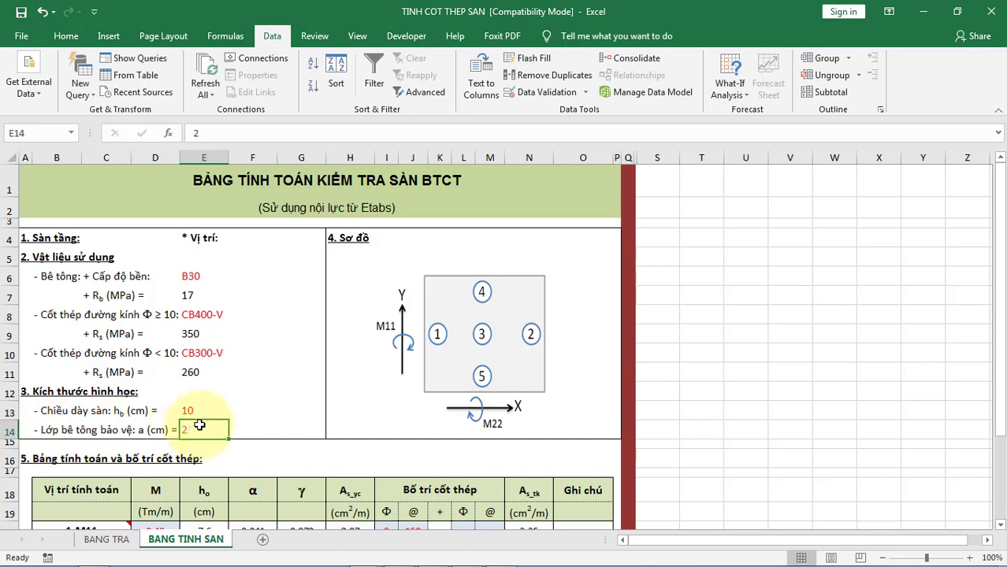
{"action": "left_click", "coordinate": [201, 409]}
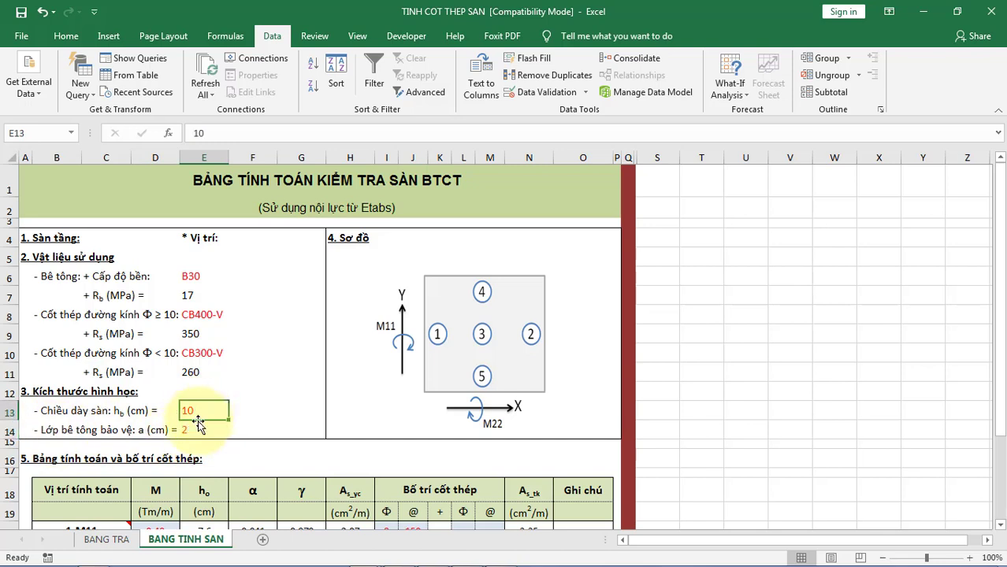
{"action": "left_click", "coordinate": [197, 426]}
{"action": "left_click", "coordinate": [195, 410]}
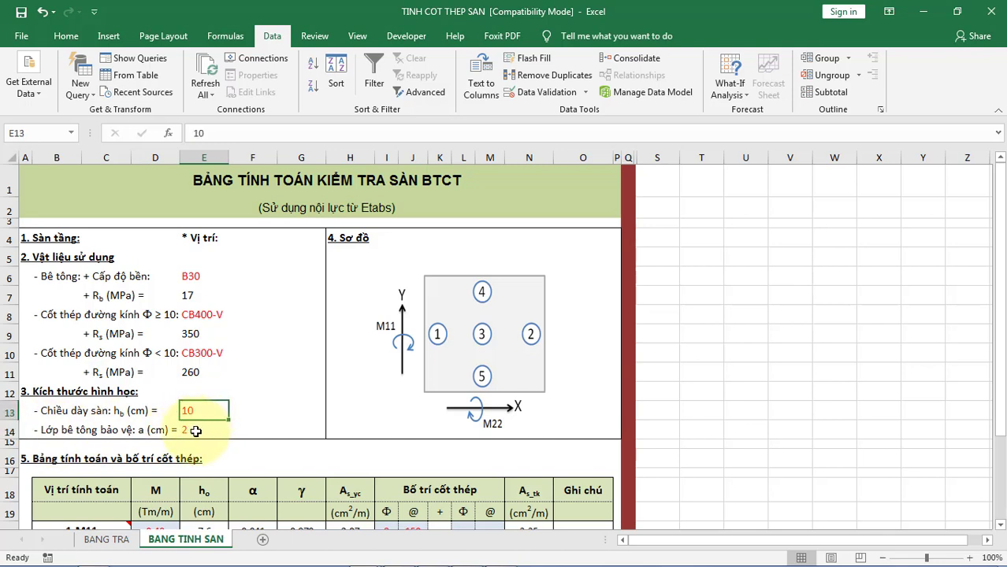
{"action": "left_click", "coordinate": [198, 429]}
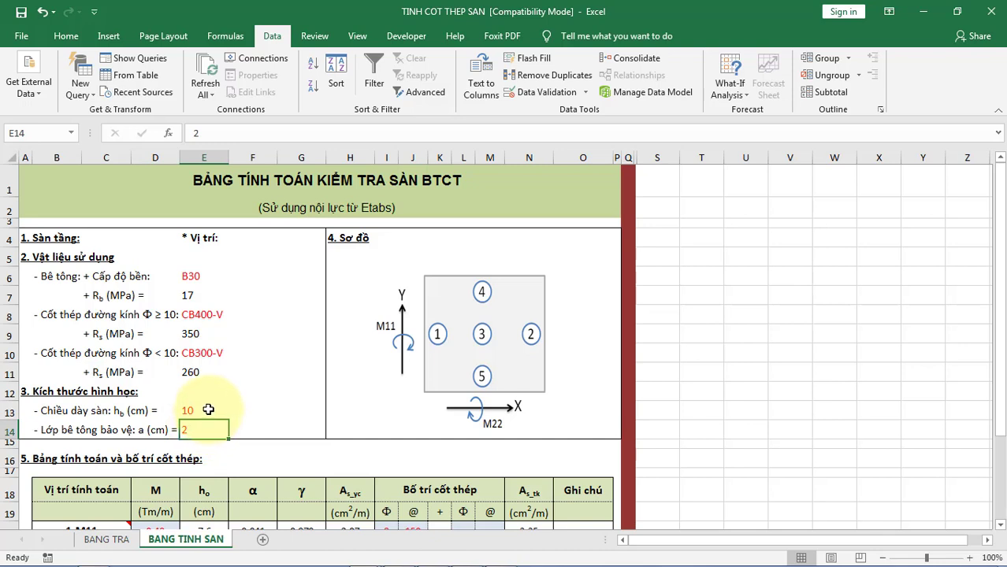
{"action": "left_click", "coordinate": [206, 410]}
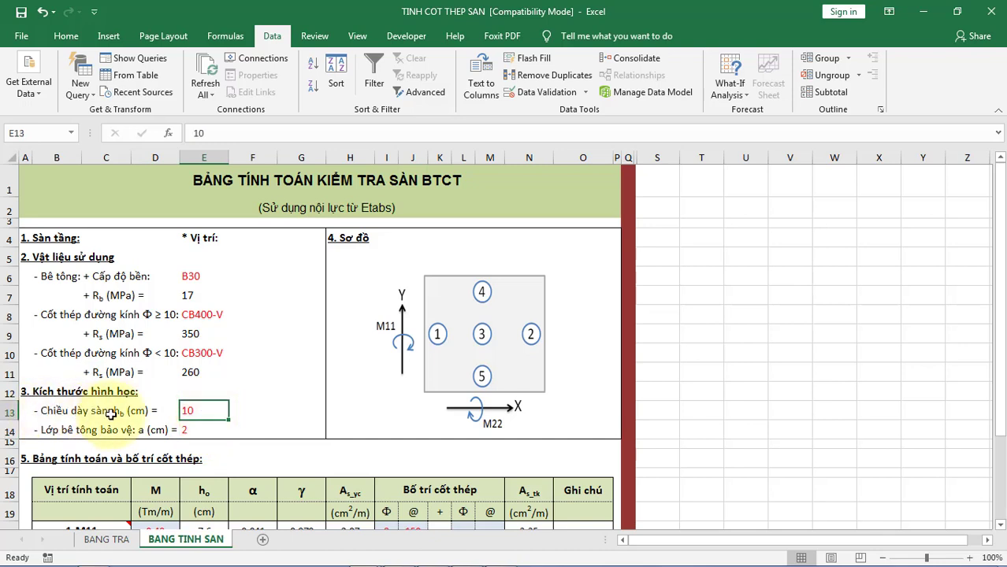
{"action": "left_click", "coordinate": [192, 428]}
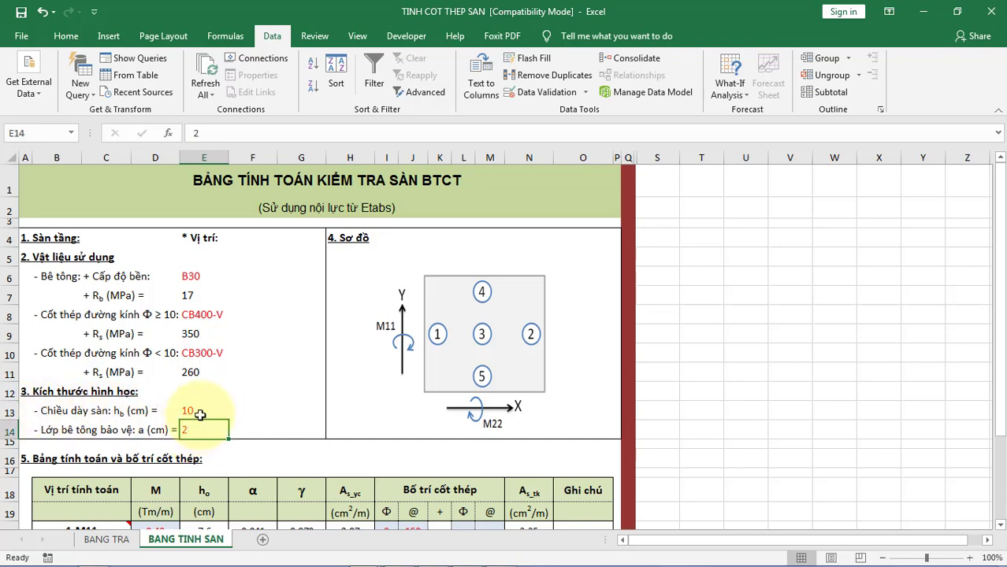
{"action": "left_click", "coordinate": [186, 413]}
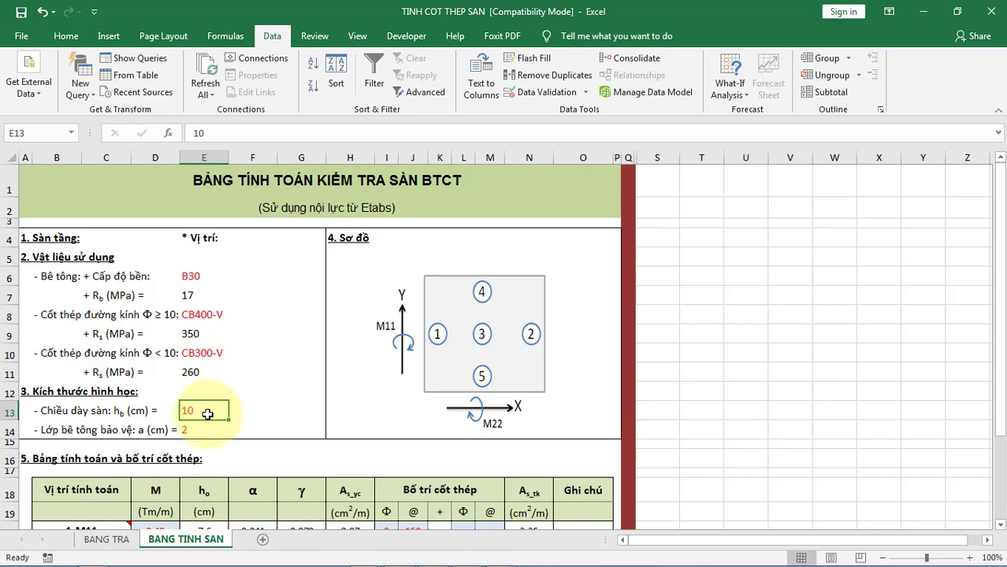
{"action": "key", "text": "Down"}
{"action": "left_click", "coordinate": [197, 411]}
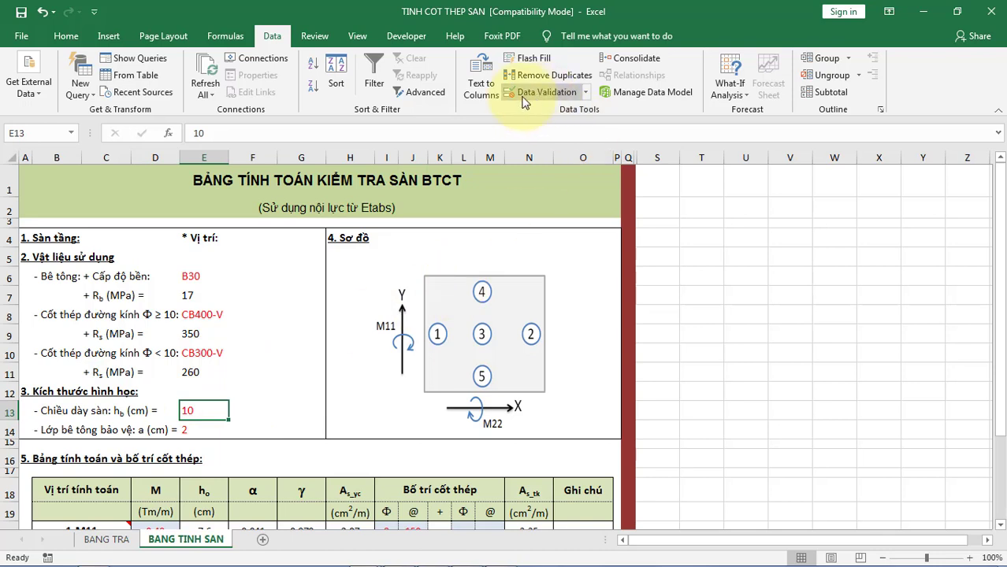
Set E13's validation to allow only whole numbers greater than 4.
{"action": "left_click", "coordinate": [586, 93]}
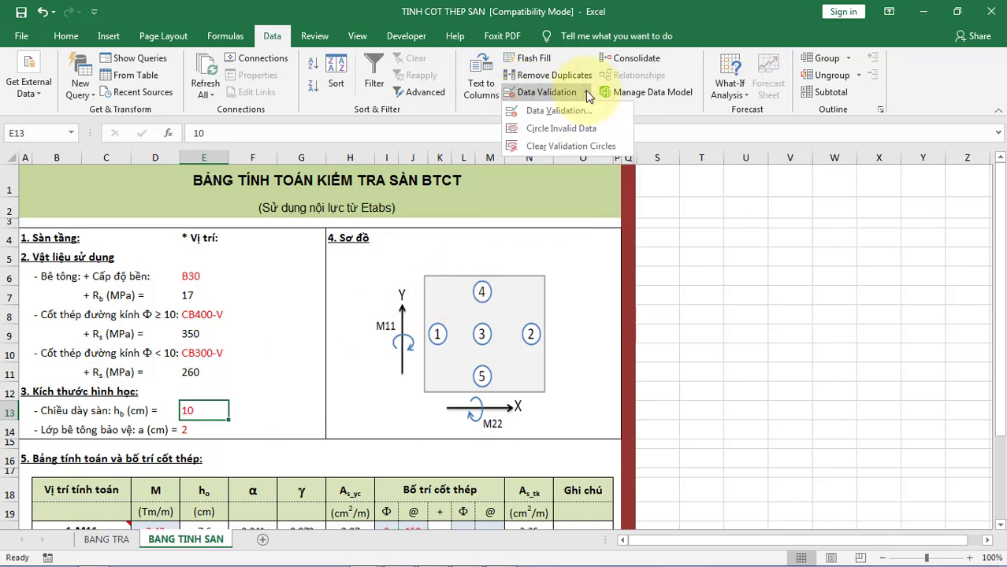
{"action": "left_click", "coordinate": [556, 111]}
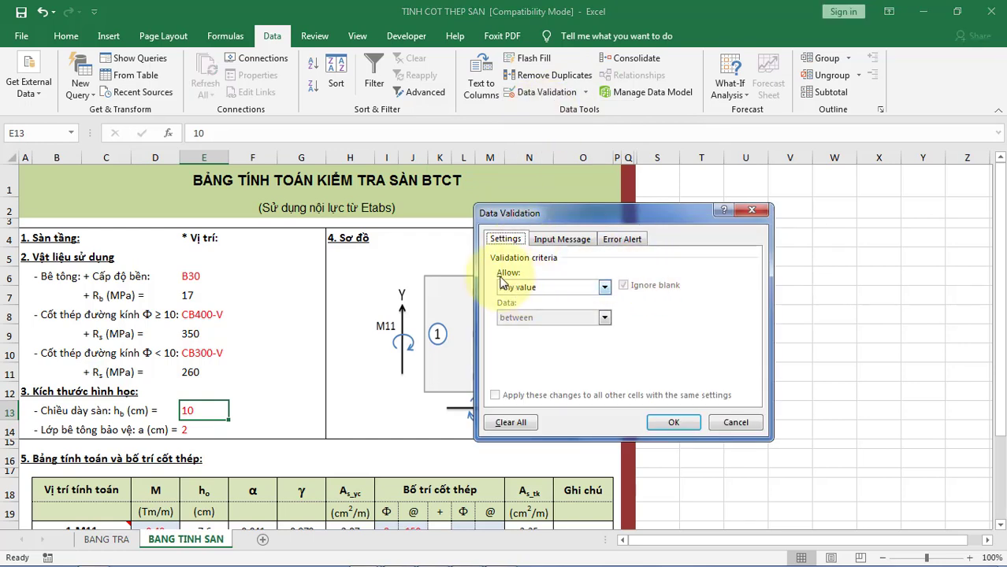
{"action": "left_click", "coordinate": [522, 287]}
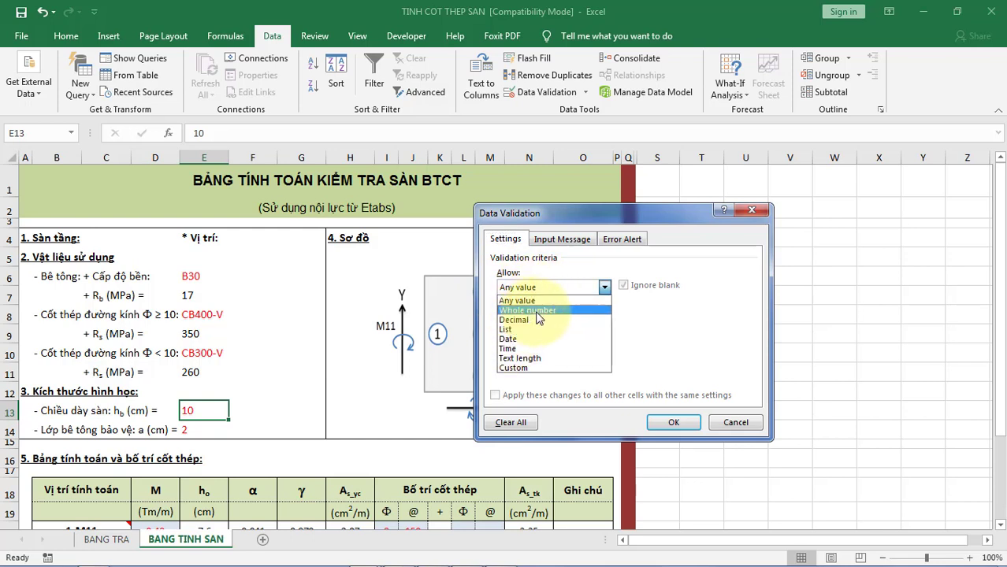
{"action": "left_click", "coordinate": [537, 312]}
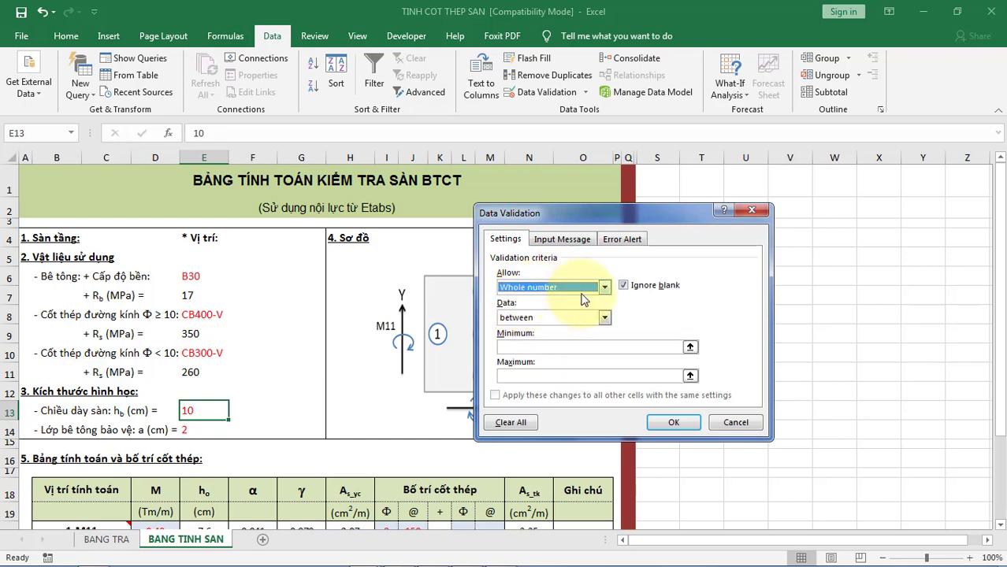
{"action": "left_click", "coordinate": [534, 318]}
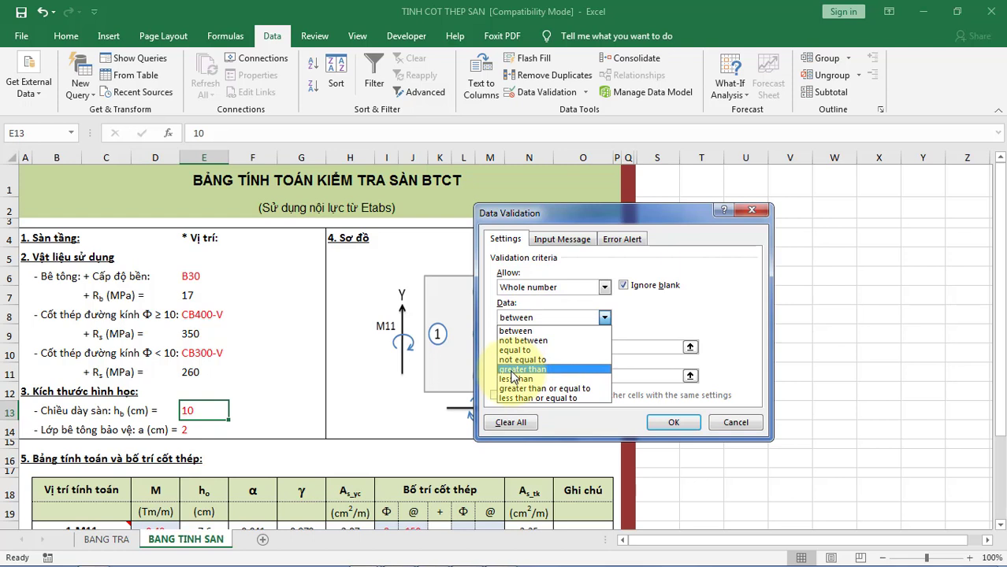
{"action": "left_click", "coordinate": [538, 371]}
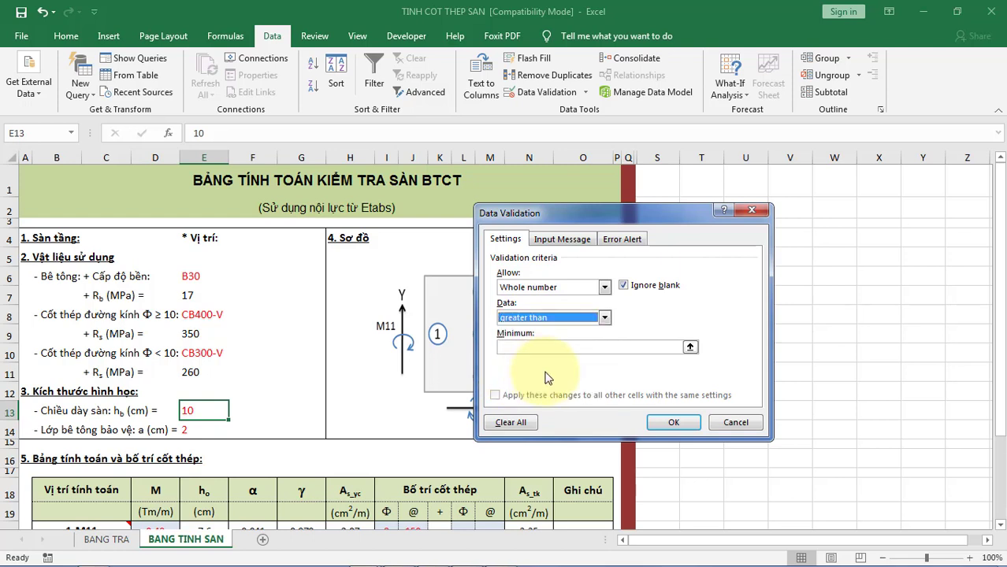
{"action": "left_click", "coordinate": [535, 347]}
{"action": "type", "text": "4"}
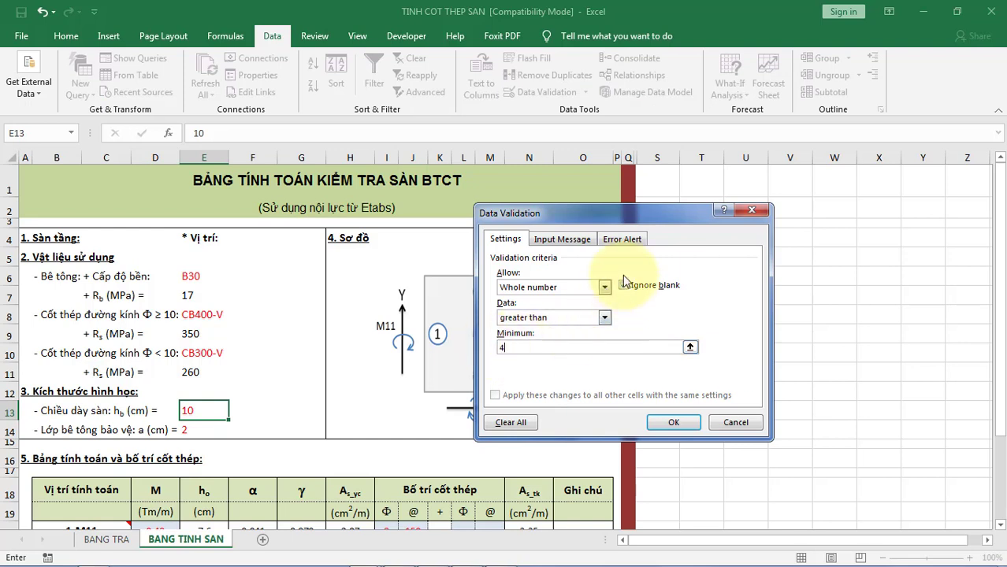
{"action": "left_click", "coordinate": [569, 242]}
{"action": "type", "text": "Nhập chiều"}
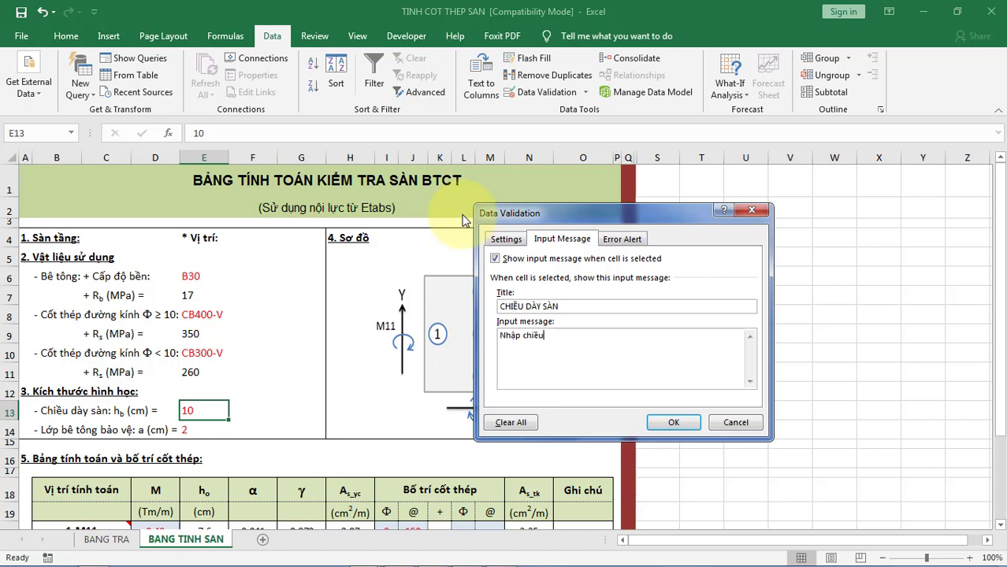
Add input message 'CHIỀU DÀY SÀN': 'Nhập chiều dày sàn lớn hơn 4cm', and apply it.
{"action": "type", "text": "dày sàn lớn"}
{"action": "type", "text": " hơn "}
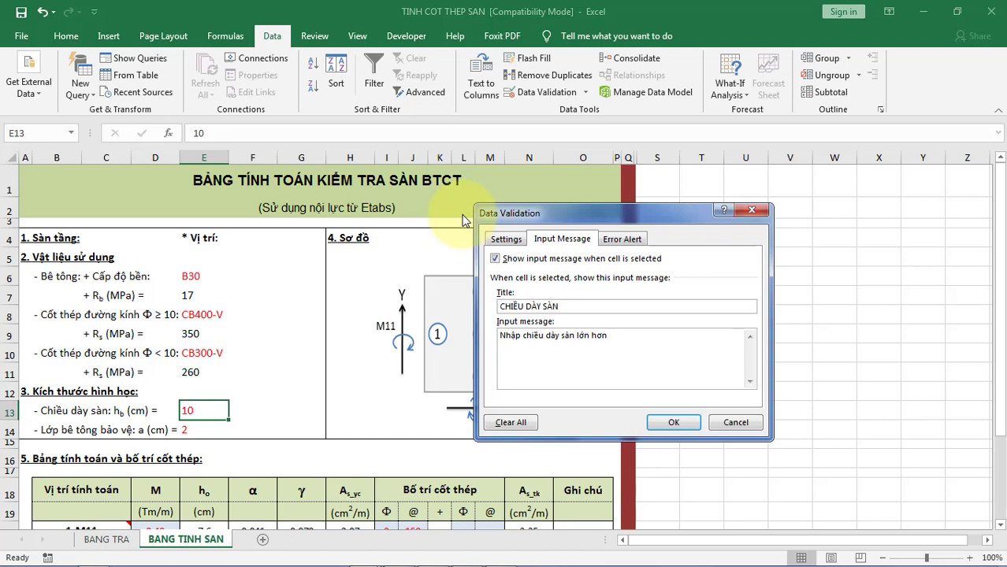
{"action": "type", "text": "cm"}
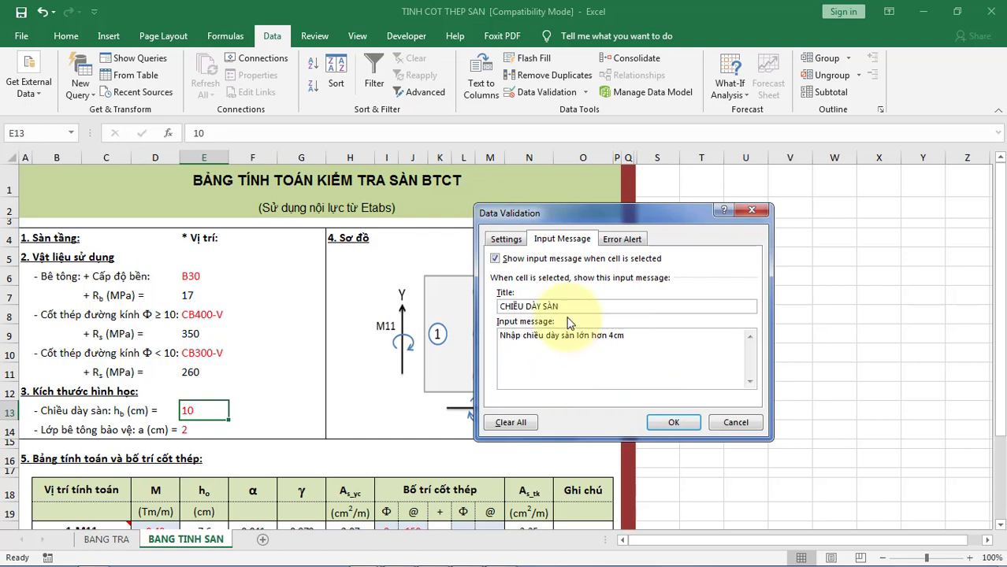
{"action": "left_click", "coordinate": [671, 423]}
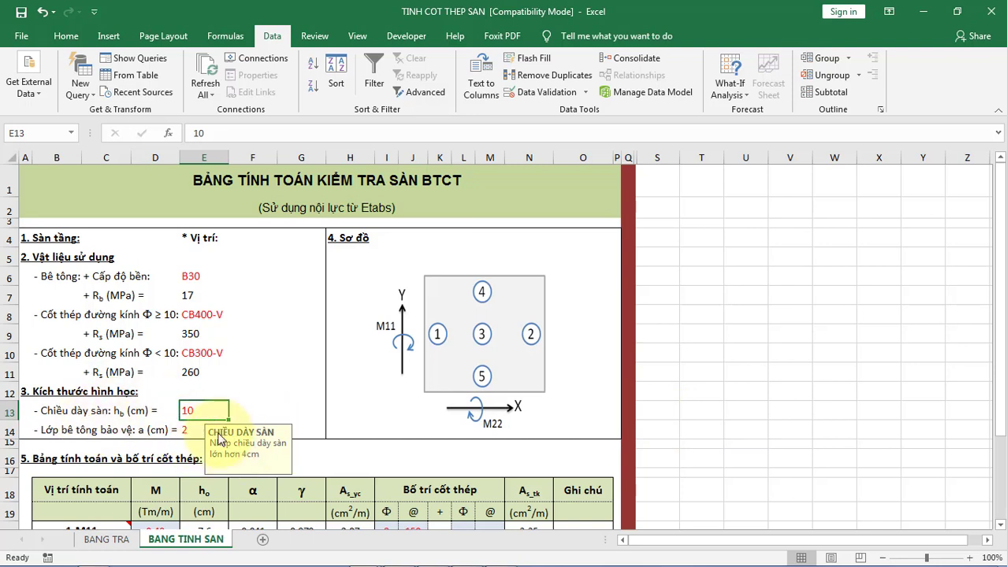
Check E13's input prompt appears, then enter 4 to trigger the validation error.
{"action": "key", "text": "Down"}
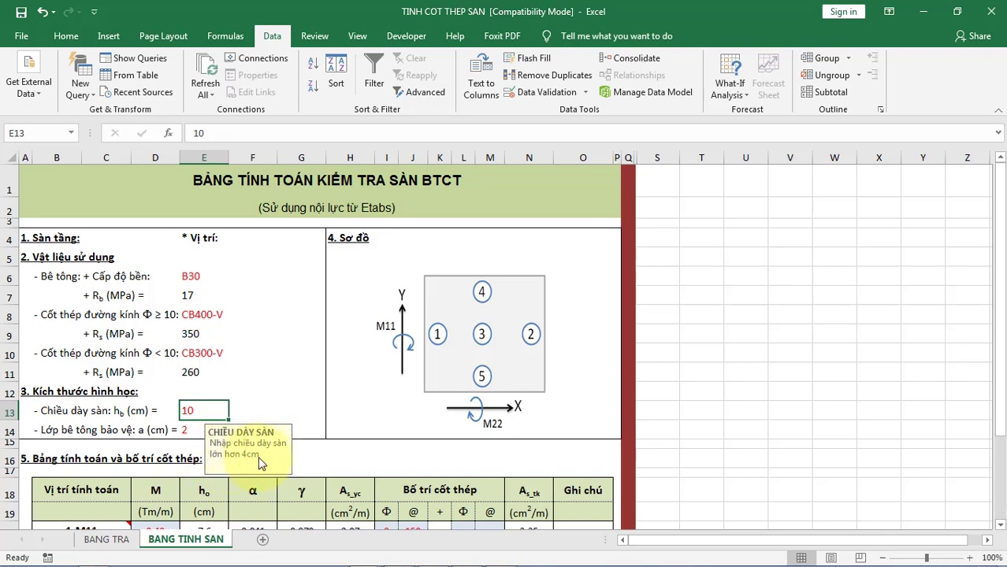
{"action": "left_click", "coordinate": [193, 430]}
{"action": "left_click", "coordinate": [197, 410]}
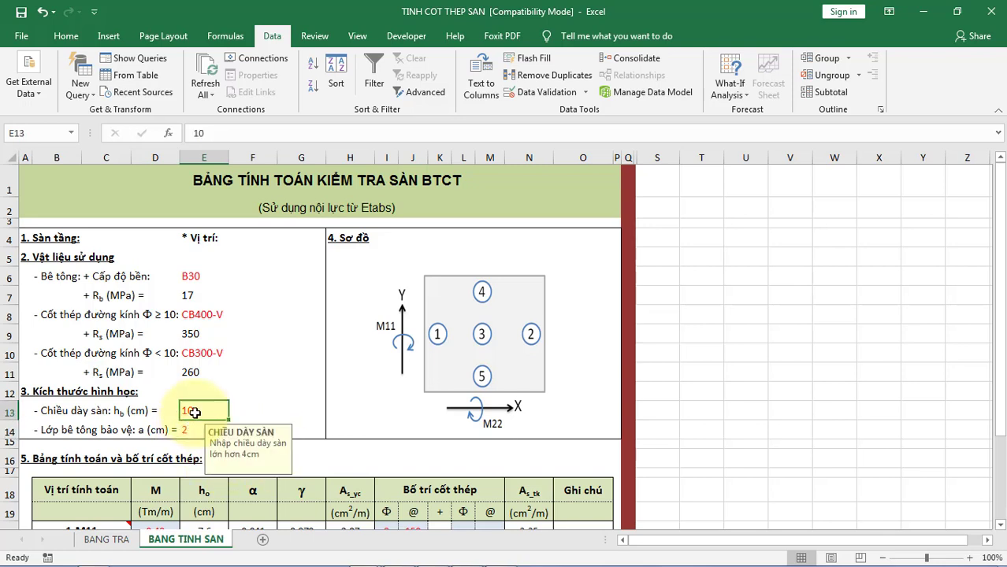
{"action": "key", "text": "Return"}
{"action": "left_click", "coordinate": [197, 410]}
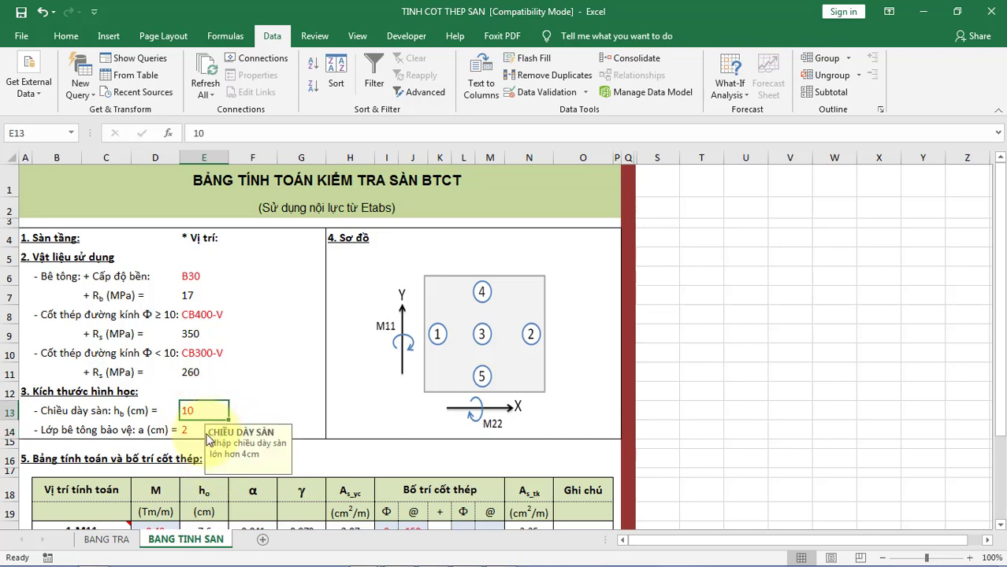
{"action": "type", "text": "4"}
{"action": "key", "text": "Return"}
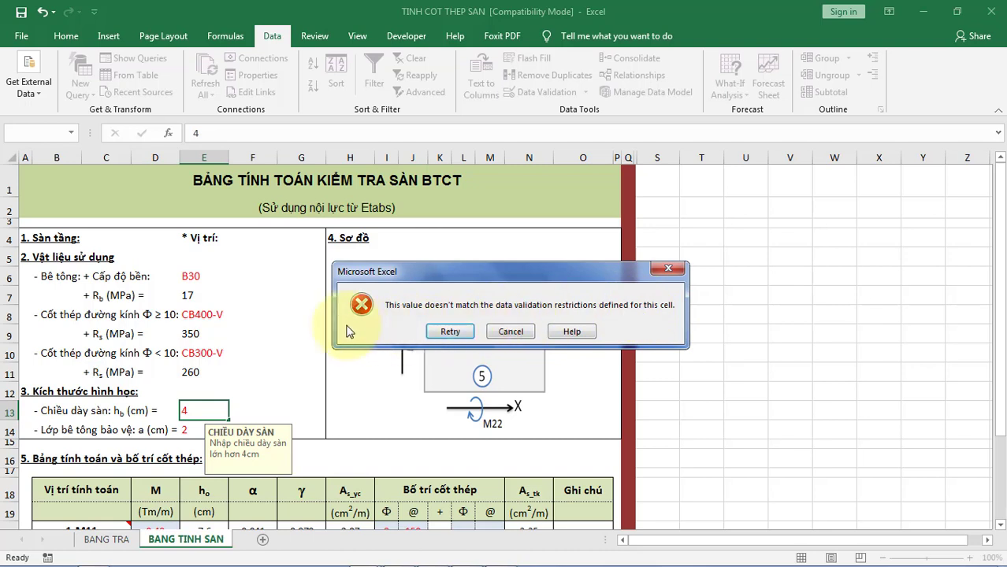
Cancel the validation error and enter 5 as the slab thickness in E13.
{"action": "left_click_drag", "start_coordinate": [442, 271], "coordinate": [415, 269]}
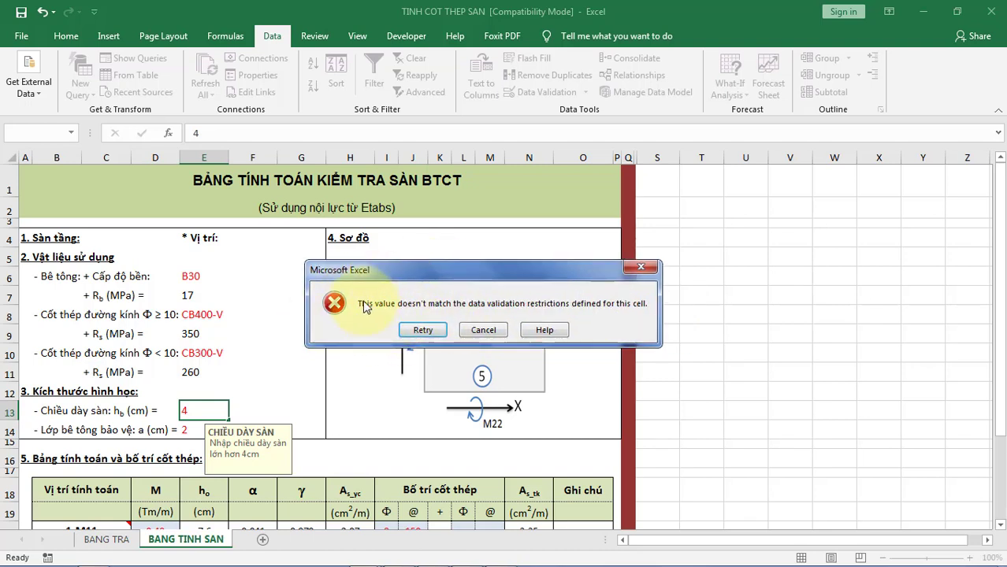
{"action": "left_click", "coordinate": [483, 330]}
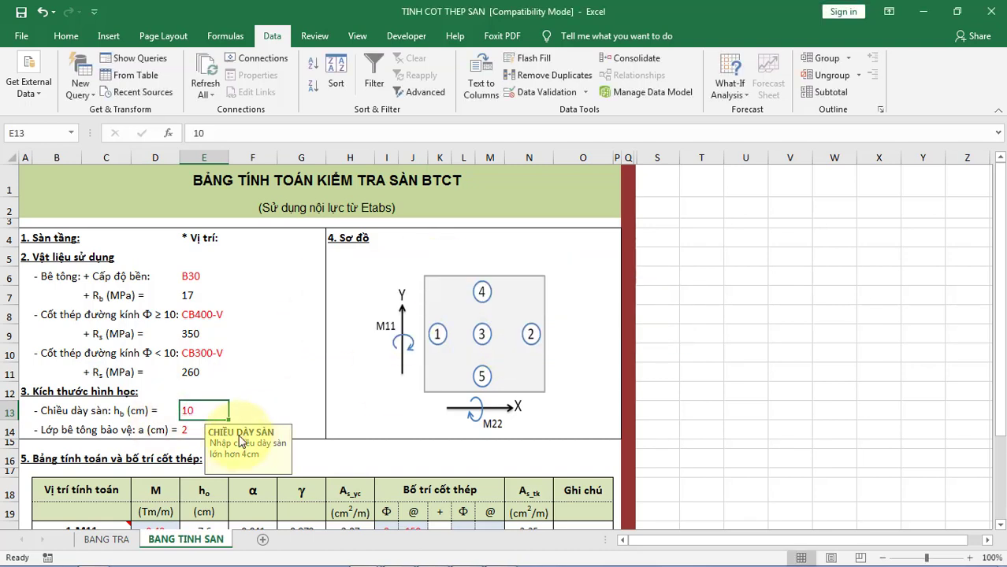
{"action": "type", "text": "5"}
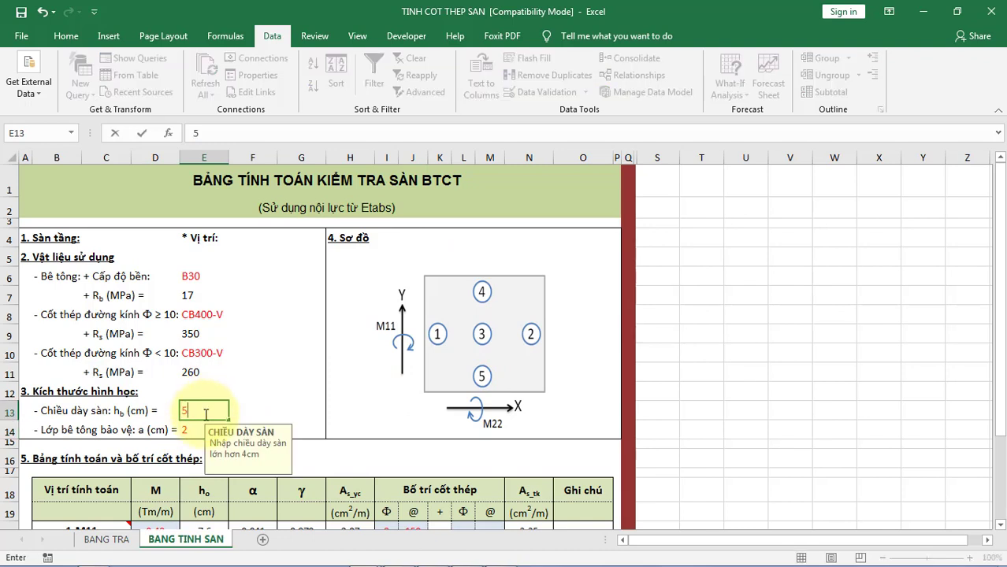
{"action": "key", "text": "Return"}
Reselect E13 repeatedly to confirm its input prompt still appears.
{"action": "left_click", "coordinate": [205, 410]}
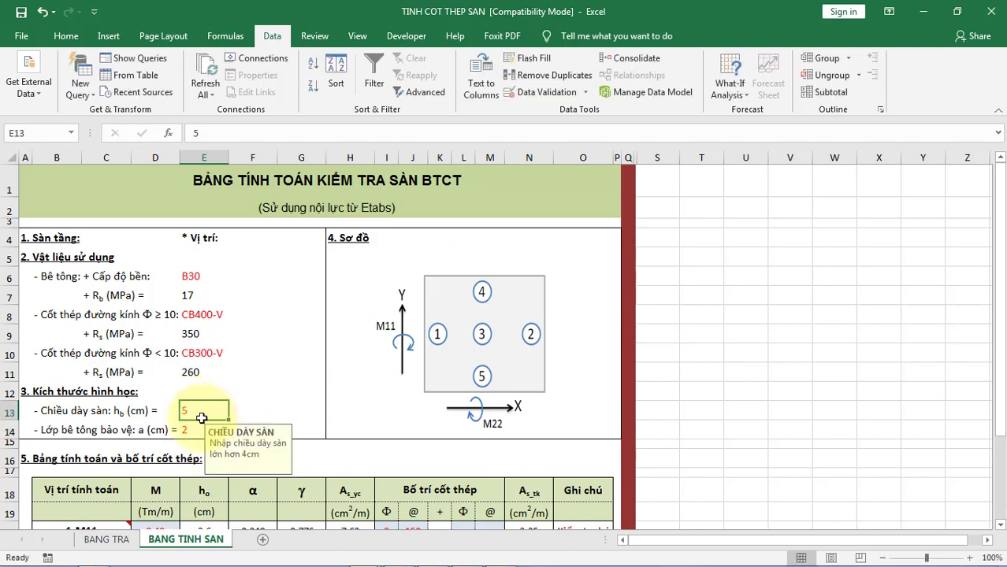
{"action": "key", "text": "Return"}
{"action": "left_click", "coordinate": [196, 411]}
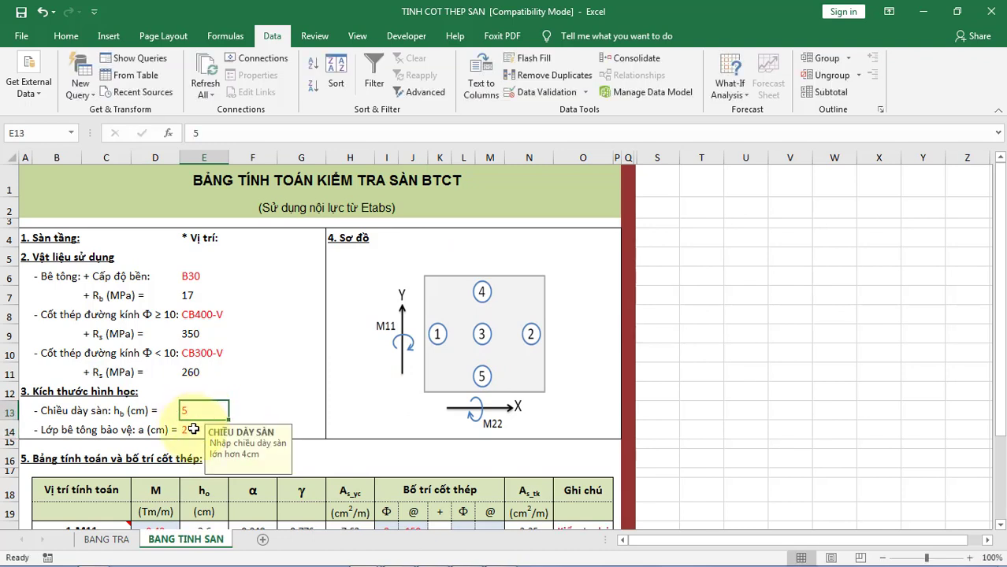
{"action": "key", "text": "Return"}
{"action": "left_click", "coordinate": [199, 410]}
{"action": "key", "text": "Return"}
{"action": "left_click", "coordinate": [199, 410]}
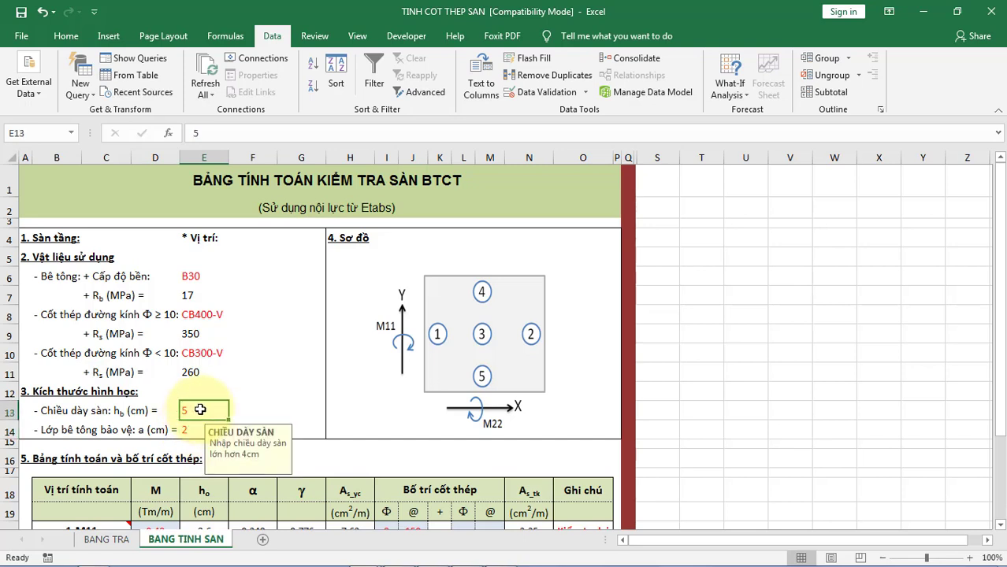
Open E13's error alert settings, try other styles, and keep the style as Stop.
{"action": "left_click", "coordinate": [585, 90]}
{"action": "left_click", "coordinate": [556, 107]}
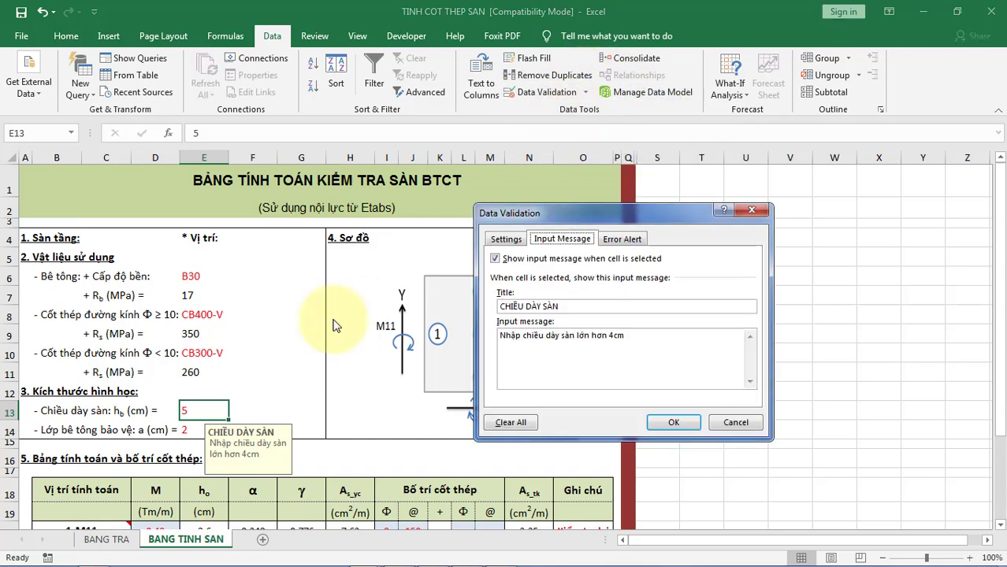
{"action": "left_click", "coordinate": [622, 241]}
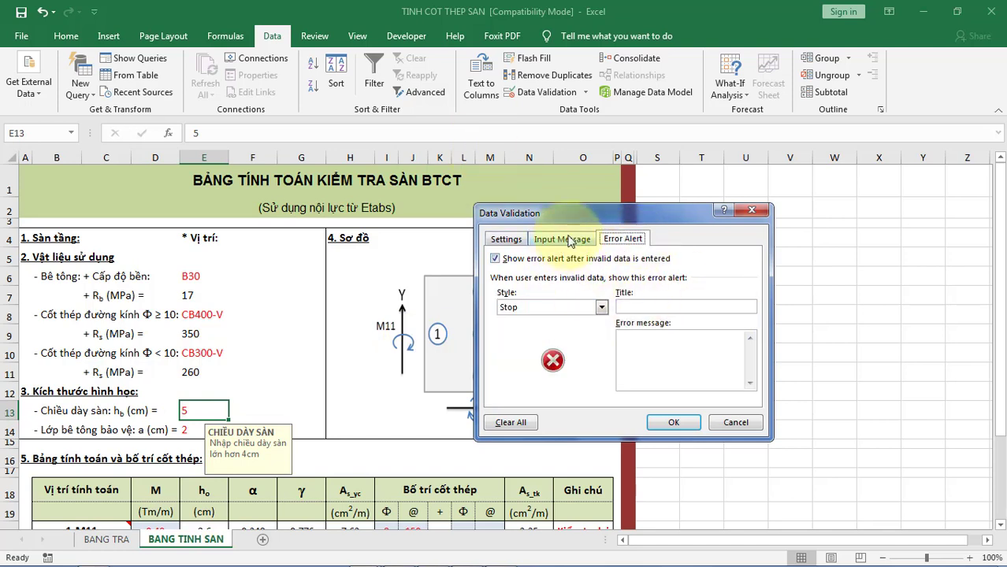
{"action": "left_click", "coordinate": [538, 314]}
{"action": "left_click", "coordinate": [553, 315]}
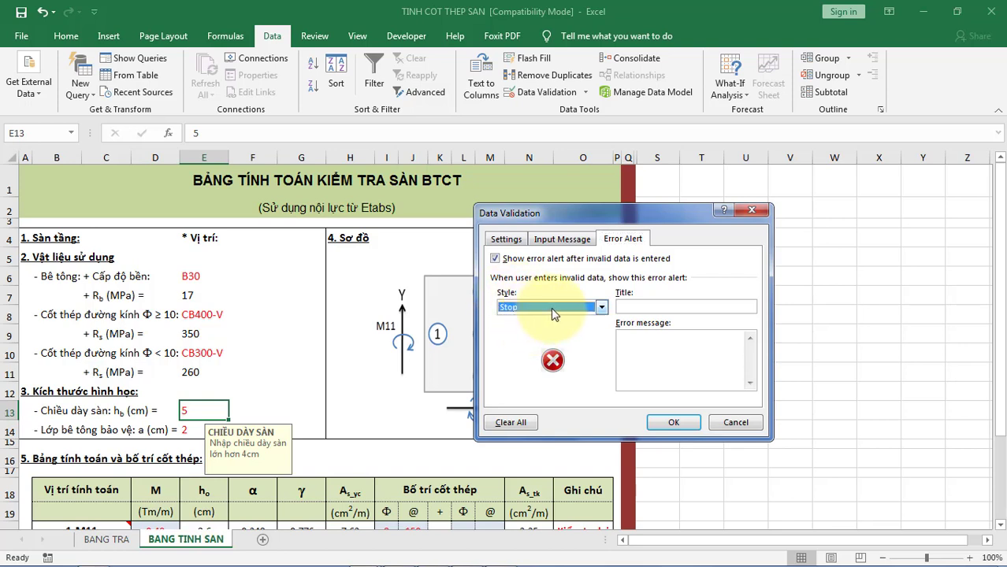
{"action": "left_click", "coordinate": [554, 312]}
{"action": "left_click", "coordinate": [544, 334]}
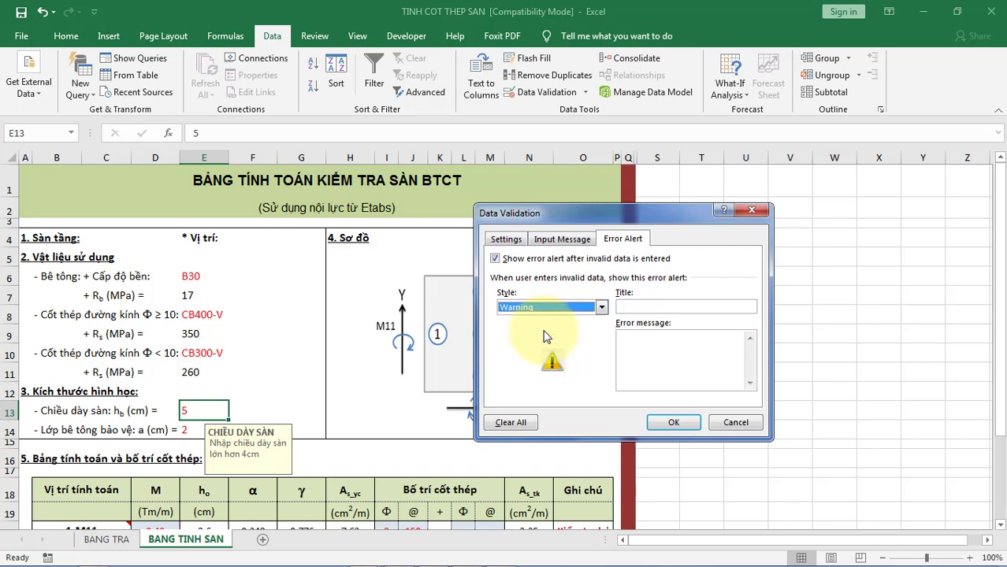
{"action": "left_click", "coordinate": [551, 307]}
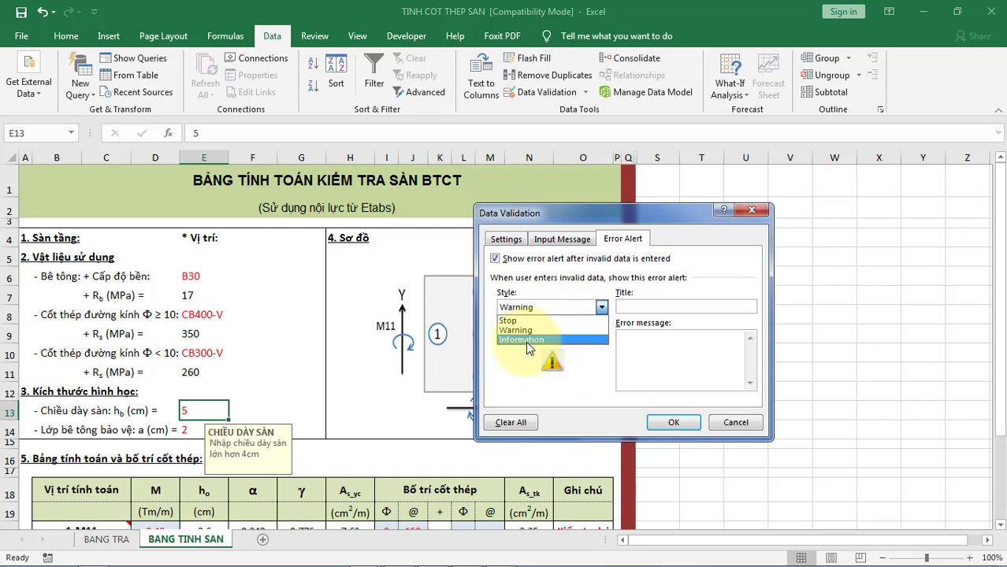
{"action": "left_click", "coordinate": [526, 341]}
{"action": "left_click", "coordinate": [551, 307]}
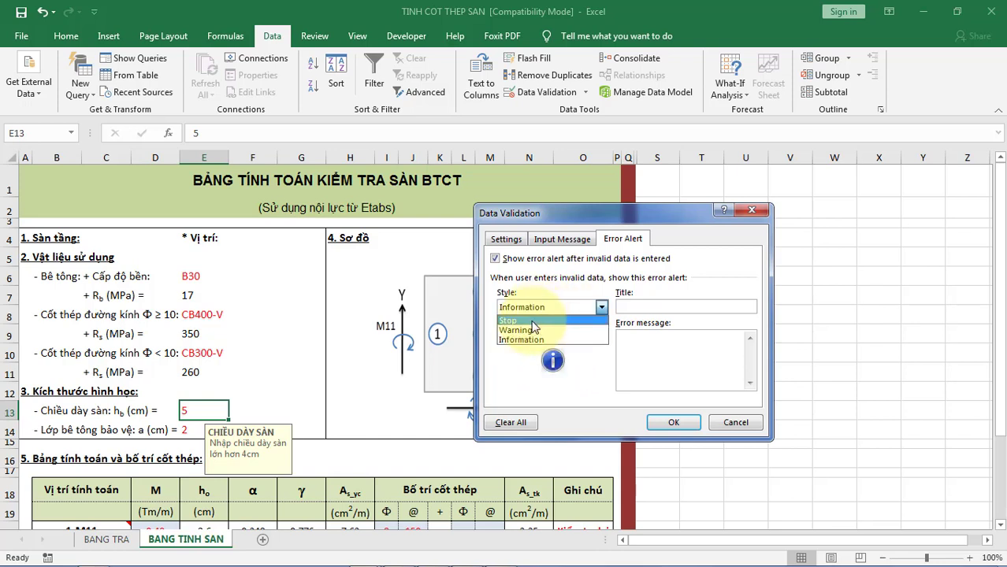
{"action": "left_click", "coordinate": [533, 321]}
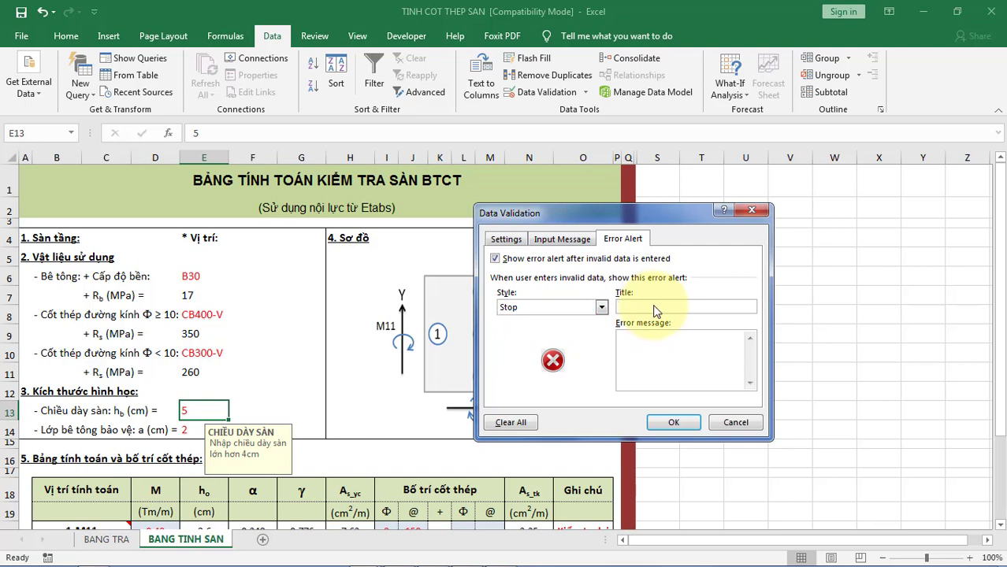
Enter alert title LỖI NHẬP CHIỀU DÀY SÀN with a message requiring thickness above 4cm.
{"action": "type", "text": "Chie"}
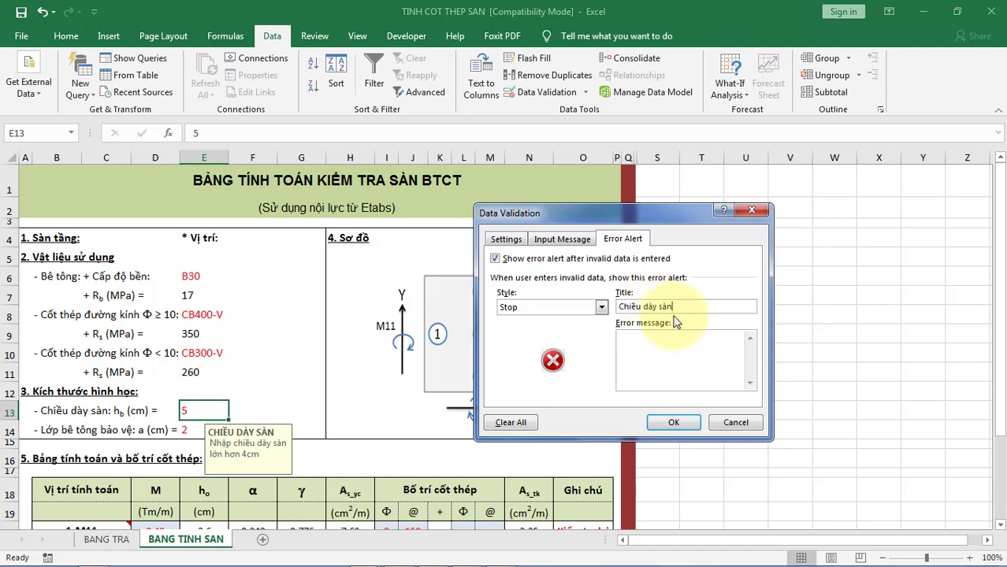
{"action": "left_click_drag", "start_coordinate": [674, 307], "coordinate": [618, 307]}
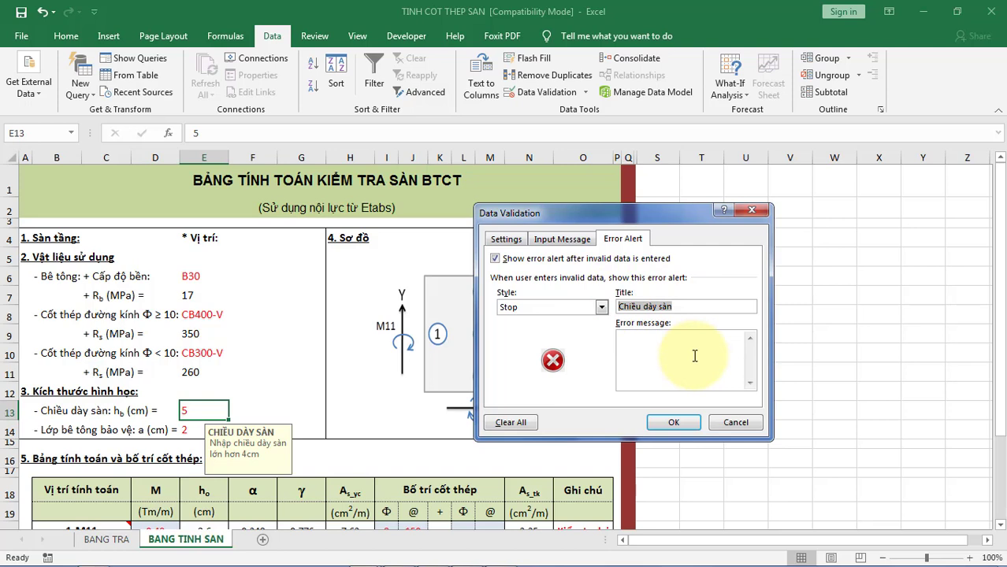
{"action": "type", "text": "C"}
{"action": "key", "text": "BackSpace"}
{"action": "type", "text": "DÀY SÀN"}
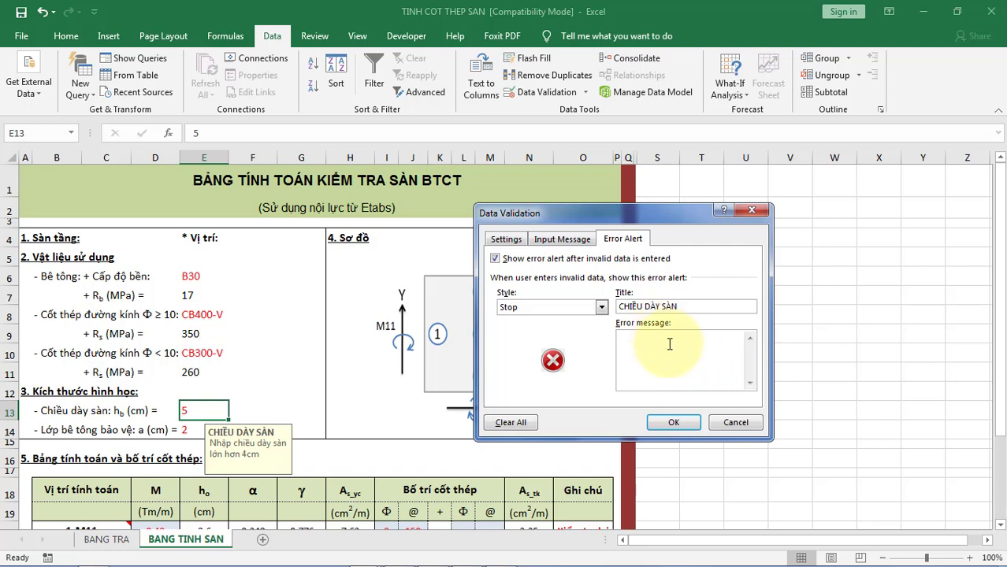
{"action": "left_click", "coordinate": [619, 307]}
{"action": "type", "text": "LỖI "}
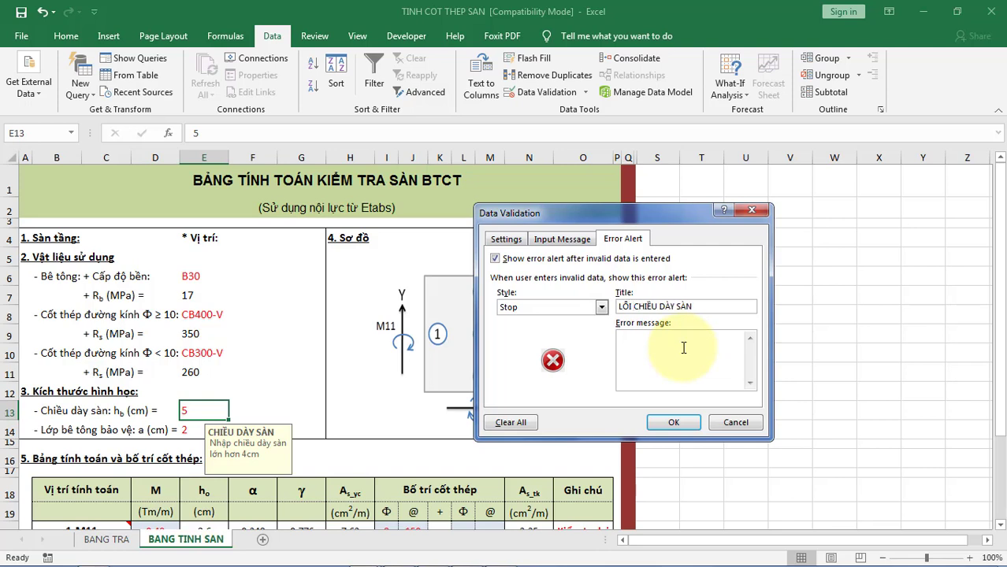
{"action": "type", "text": "NHẬP "}
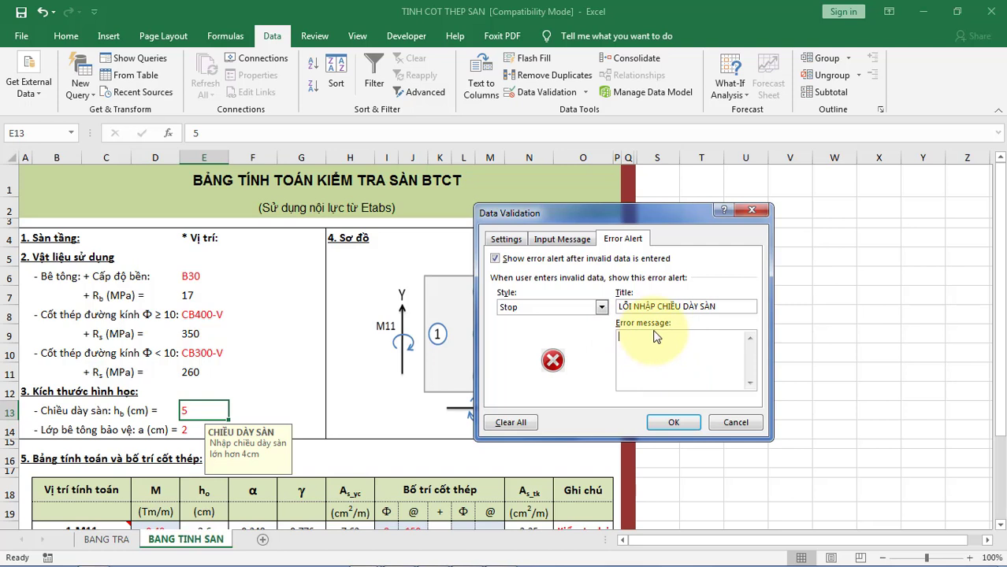
{"action": "type", "text": "Vui lòng nhập chiều d"}
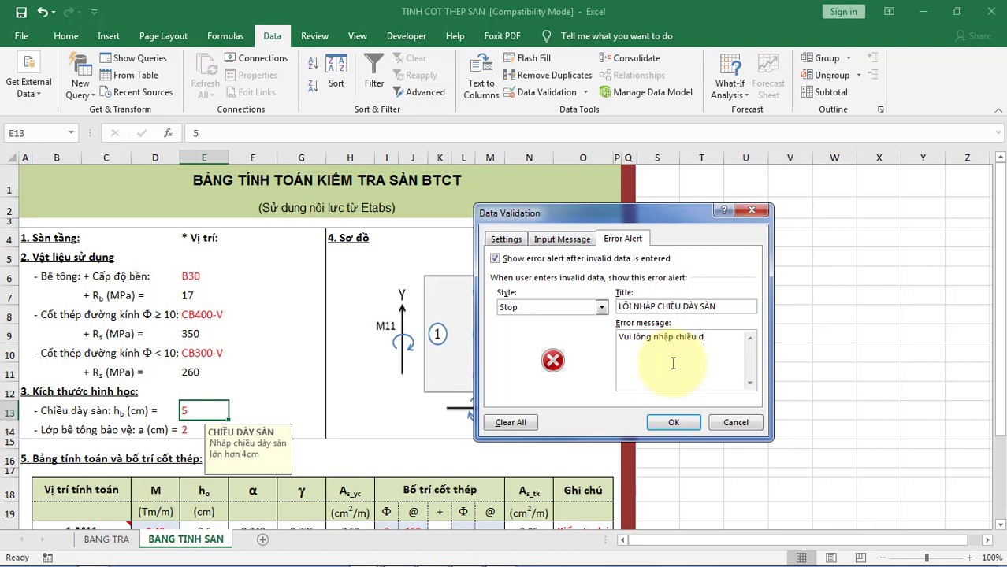
{"action": "type", "text": "ày sà"}
{"action": "key", "text": "BackSpace"}
{"action": "key", "text": "BackSpace"}
{"action": "key", "text": "BackSpace"}
{"action": "key", "text": "BackSpace"}
{"action": "key", "text": "BackSpace"}
{"action": "key", "text": "BackSpace"}
{"action": "type", "text": "ba"}
{"action": "type", "text": "p c"}
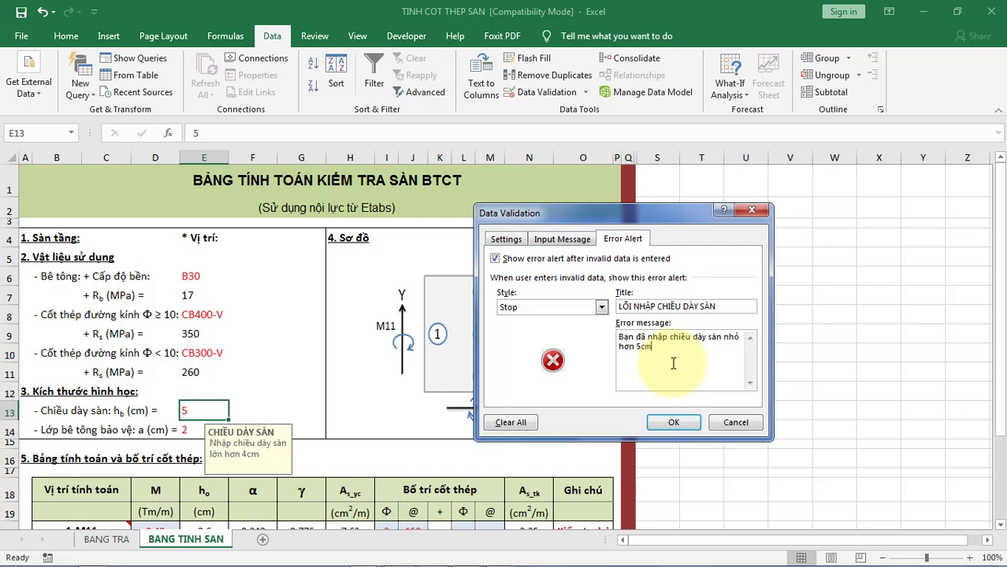
{"action": "type", "text": ", vui lòng nhập l"}
{"action": "type", "text": "ớn nh"}
{"action": "type", "text": "ơn 4cm"}
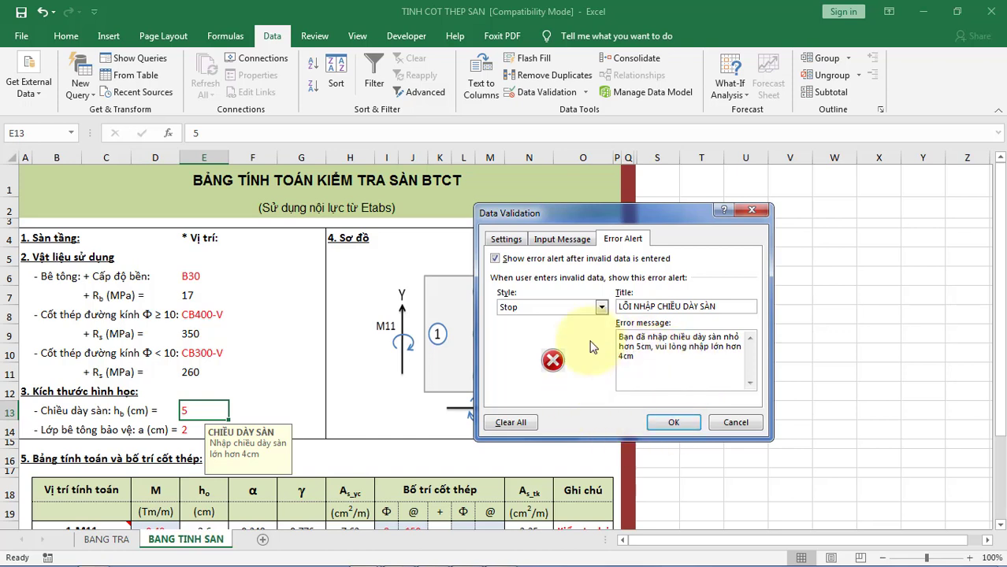
{"action": "left_click", "coordinate": [670, 423]}
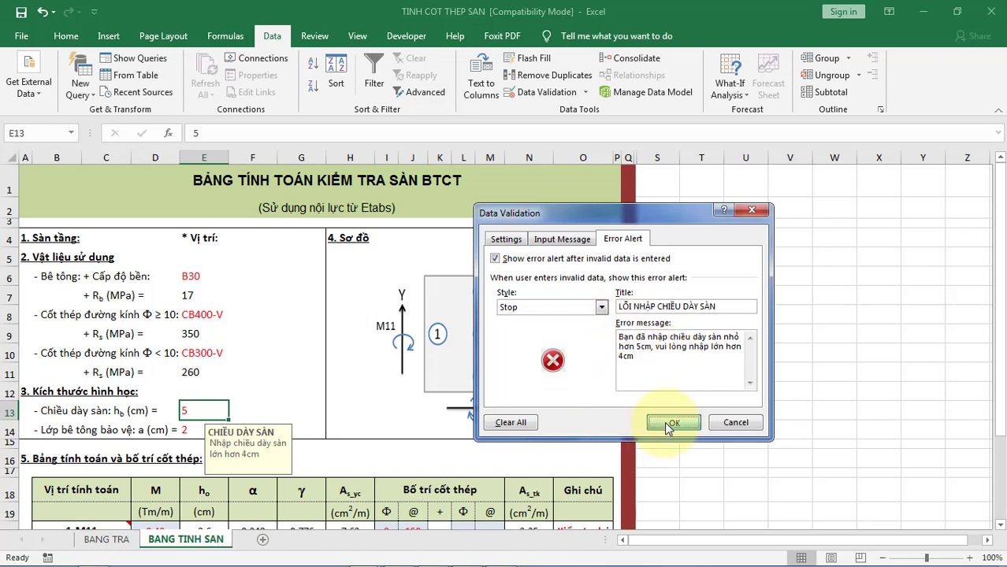
Apply the slab-thickness rule, confirm its Stop alert rejects 4, and restore E13 to 5.
{"action": "key", "text": "Return"}
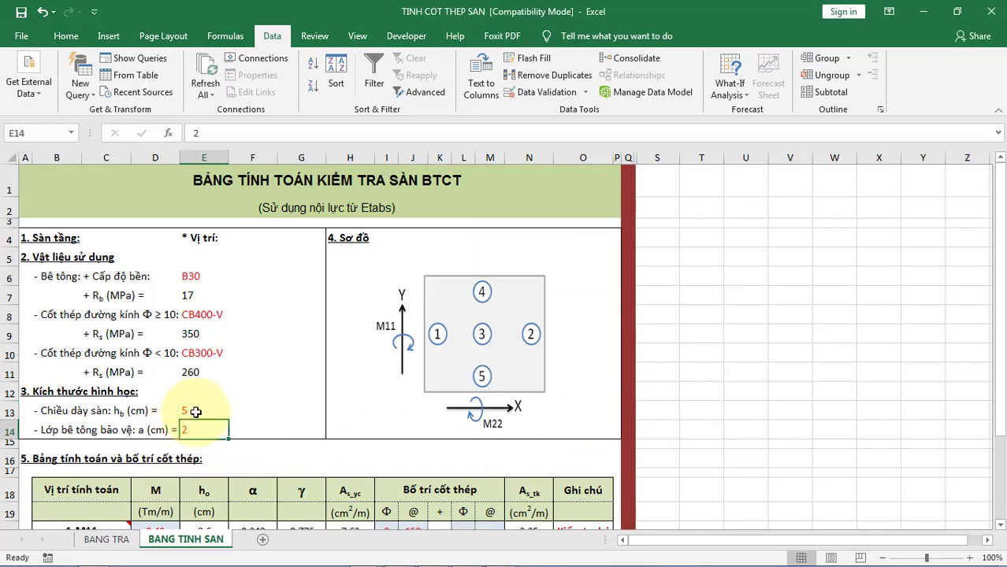
{"action": "left_click", "coordinate": [196, 412]}
{"action": "type", "text": "4"}
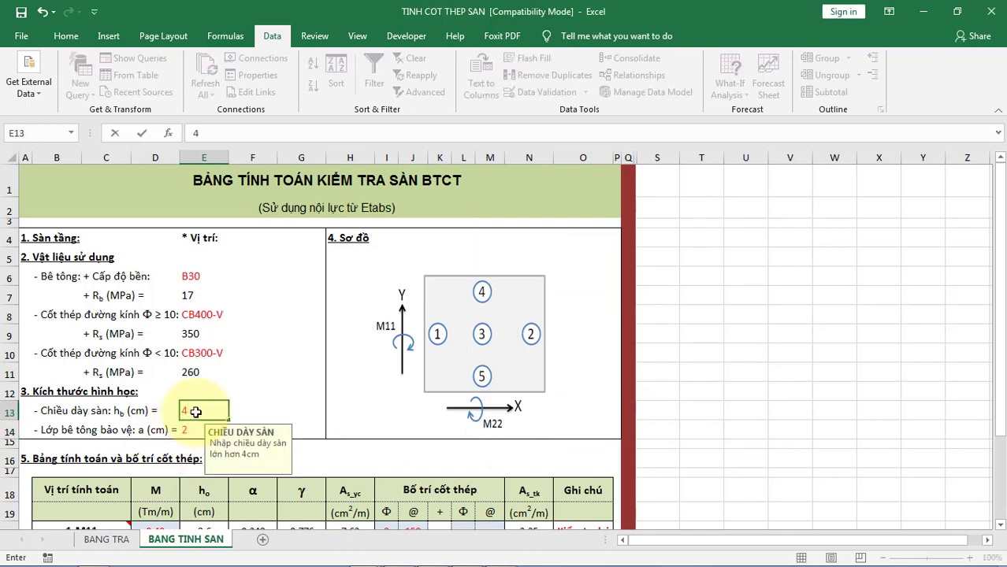
{"action": "key", "text": "Return"}
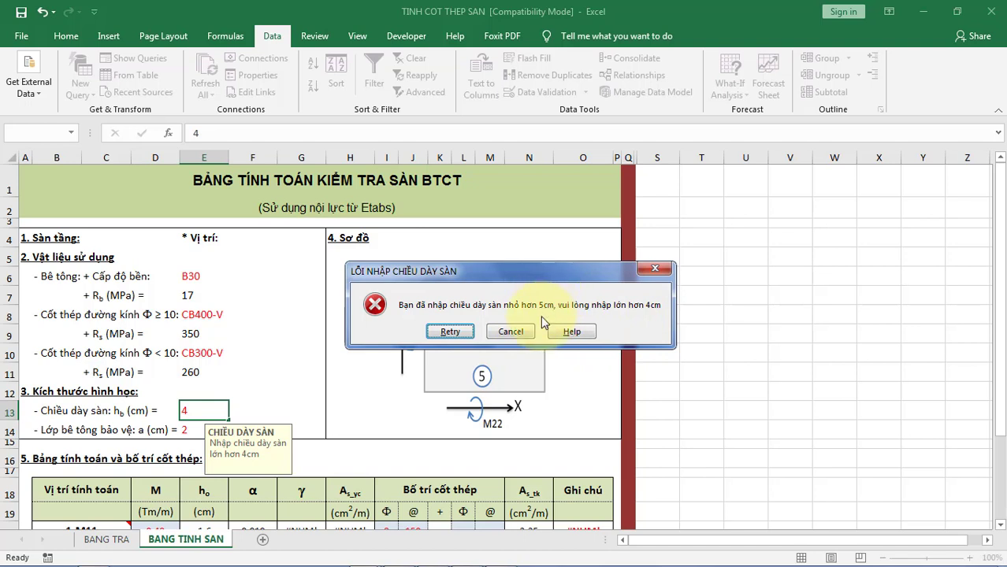
{"action": "left_click", "coordinate": [450, 332]}
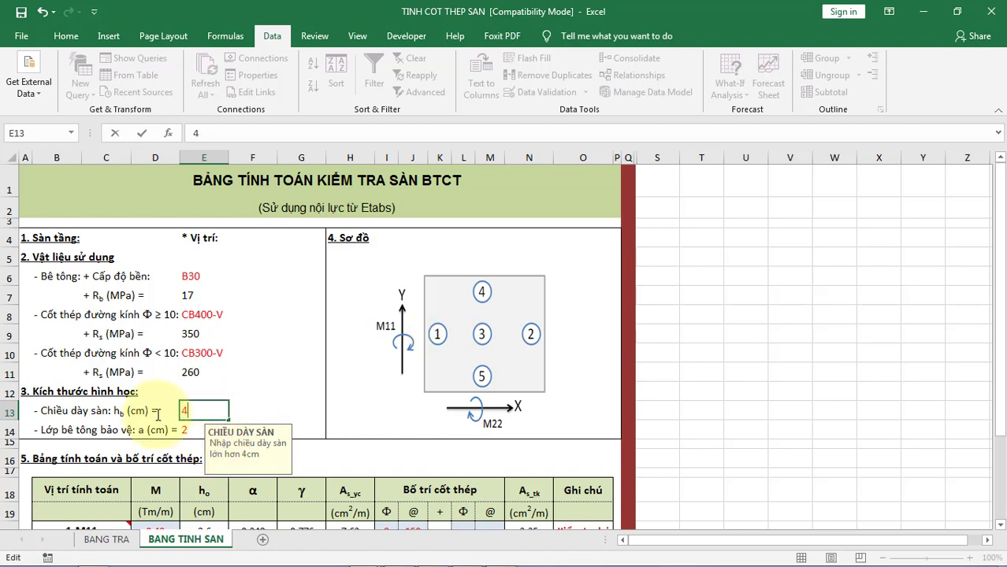
{"action": "double_click", "coordinate": [196, 411]}
{"action": "type", "text": "5"}
{"action": "key", "text": "Return"}
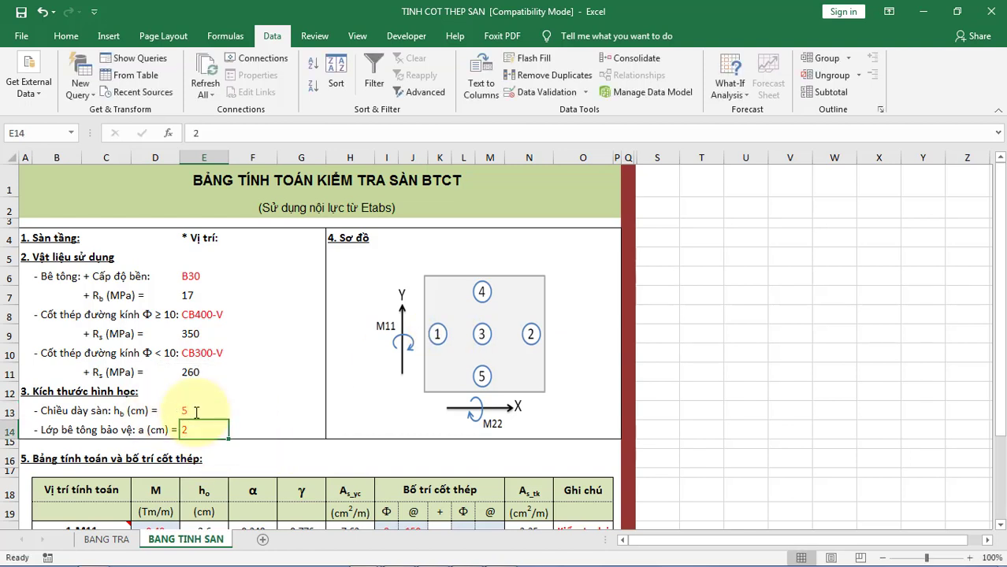
Switch between E13 and cover cell E14 to check their input prompts, ending on E14.
{"action": "left_click", "coordinate": [195, 411]}
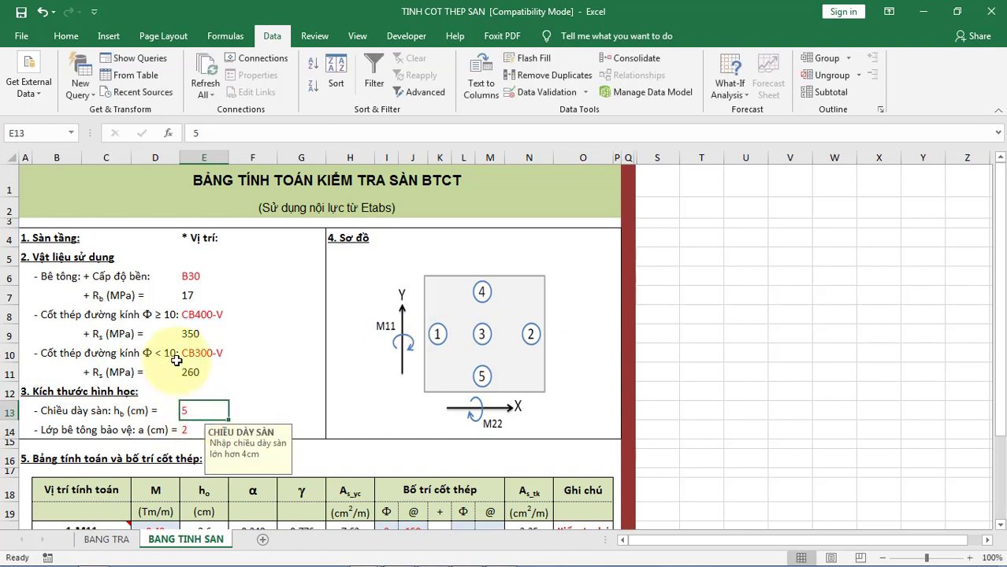
{"action": "key", "text": "Return"}
{"action": "left_click", "coordinate": [196, 411]}
{"action": "left_click", "coordinate": [196, 429]}
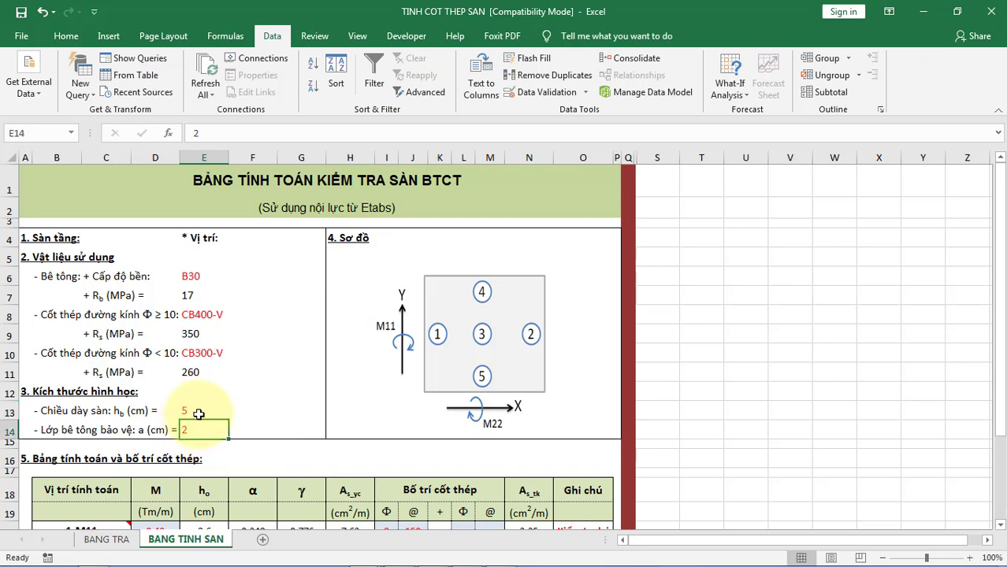
{"action": "left_click", "coordinate": [196, 411]}
{"action": "left_click", "coordinate": [196, 430]}
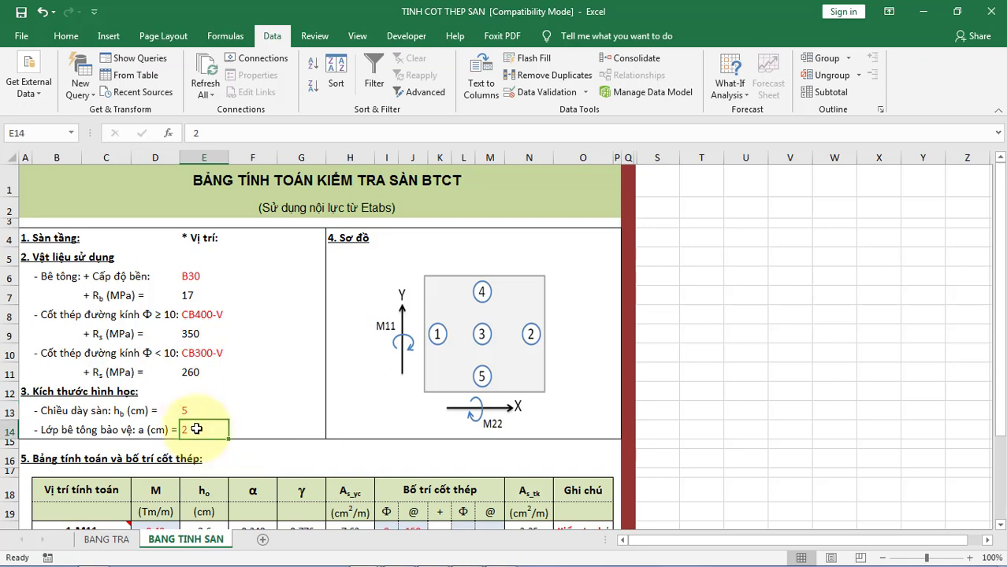
{"action": "left_click", "coordinate": [196, 411]}
{"action": "left_click", "coordinate": [196, 430]}
Limit cover cell E14 to whole numbers greater than 1.
{"action": "left_click", "coordinate": [586, 92]}
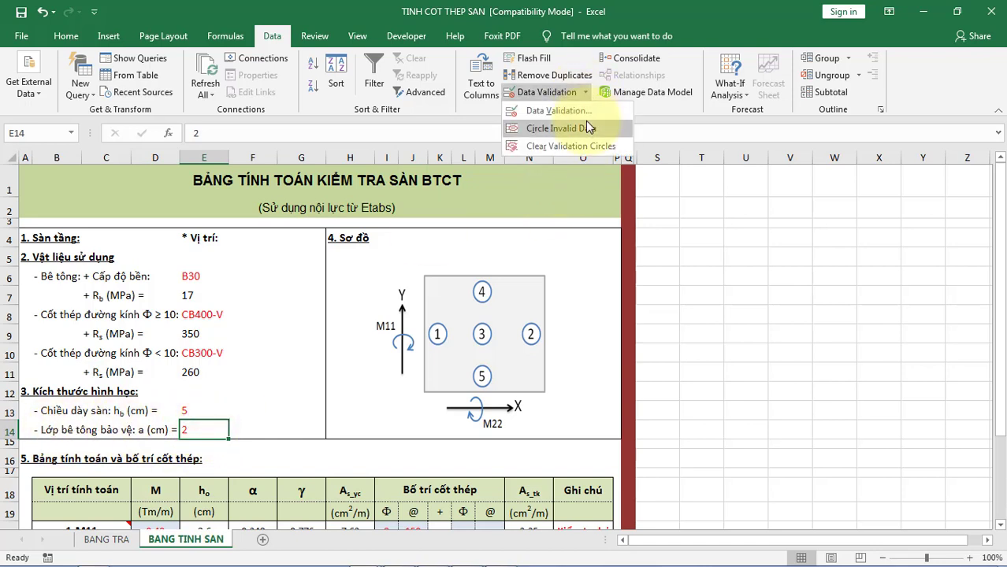
{"action": "left_click", "coordinate": [543, 112]}
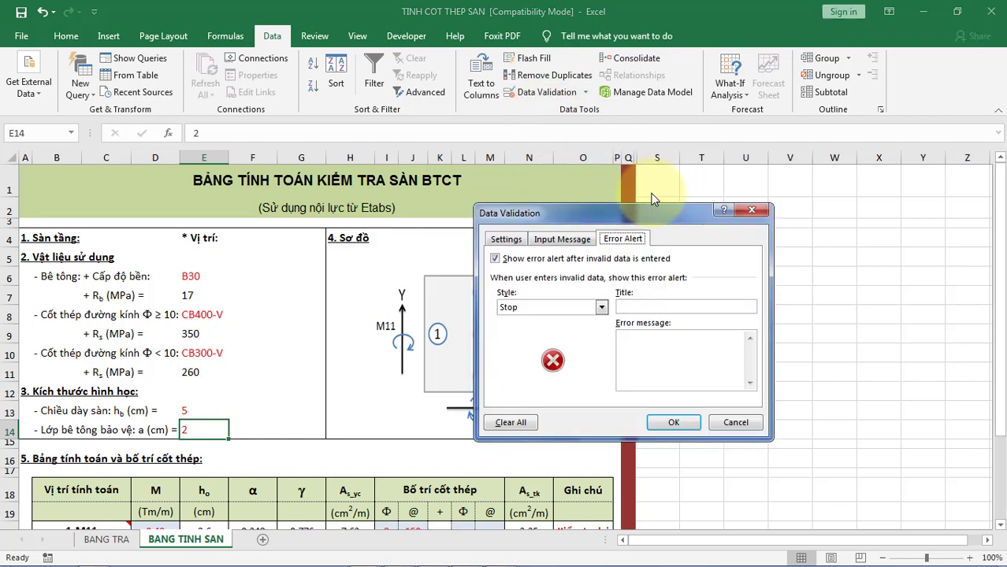
{"action": "left_click", "coordinate": [506, 239]}
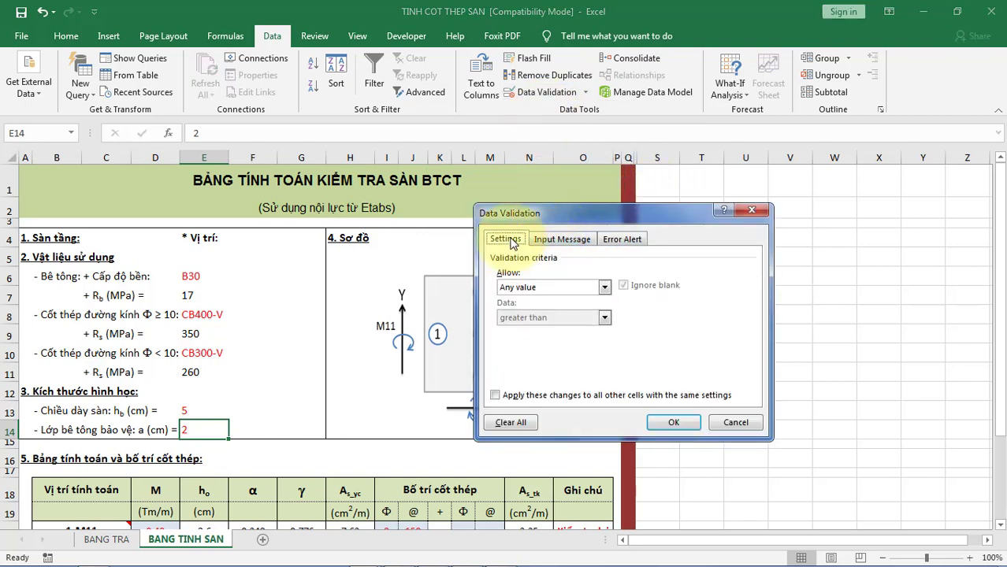
{"action": "left_click", "coordinate": [551, 290]}
{"action": "left_click", "coordinate": [540, 307]}
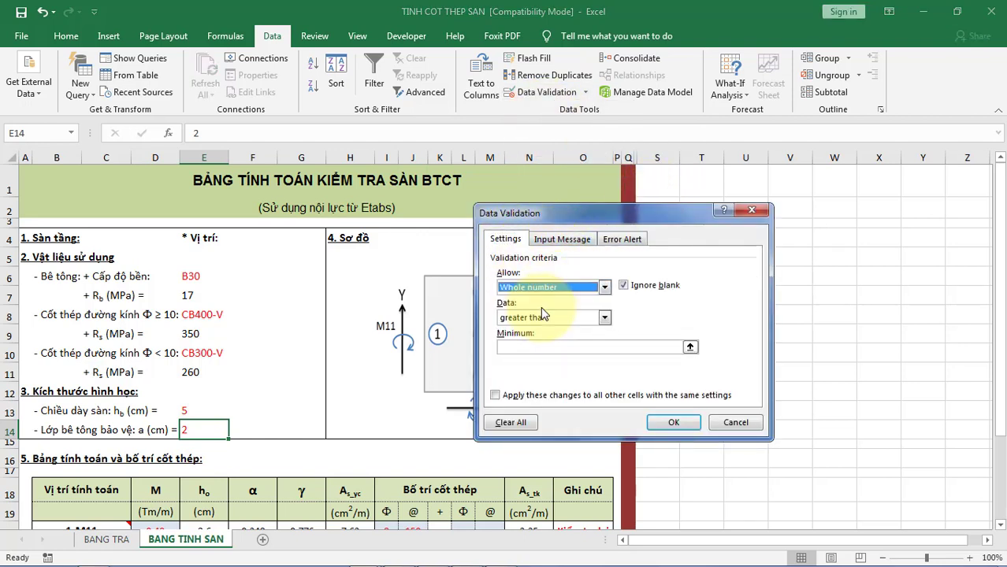
{"action": "left_click", "coordinate": [548, 347]}
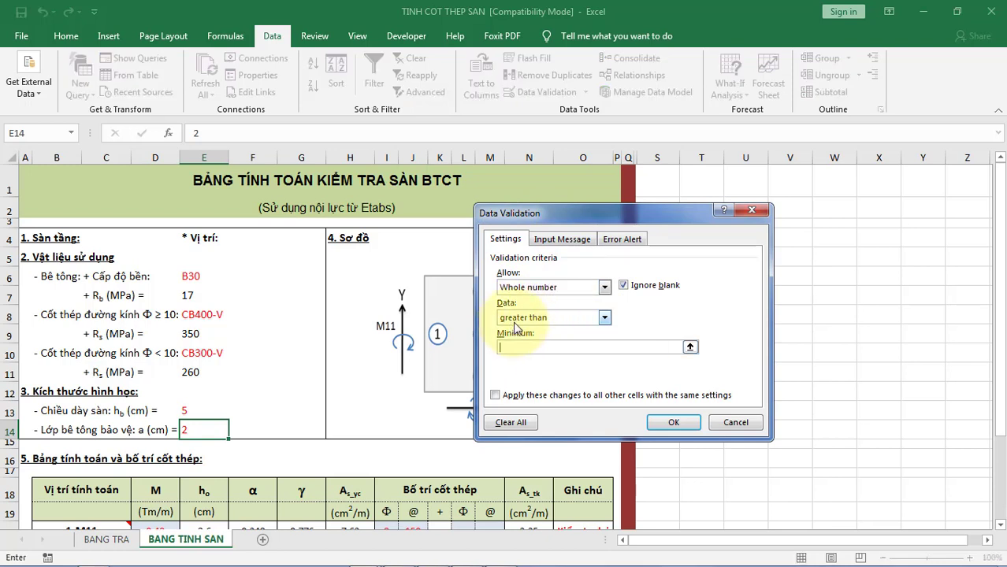
{"action": "type", "text": "1"}
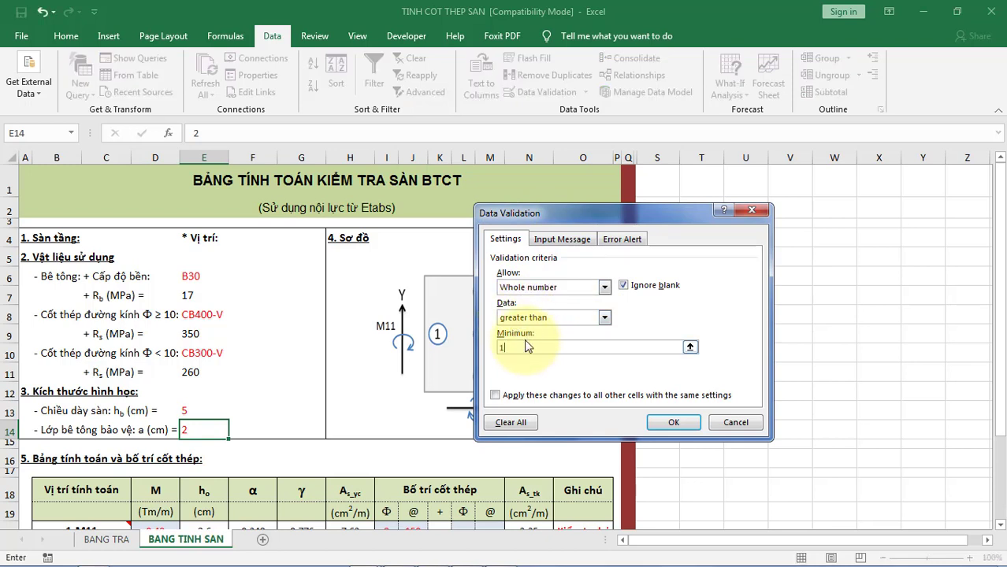
Review the Input Message settings, then set up a Stop-style error alert.
{"action": "left_click", "coordinate": [562, 239]}
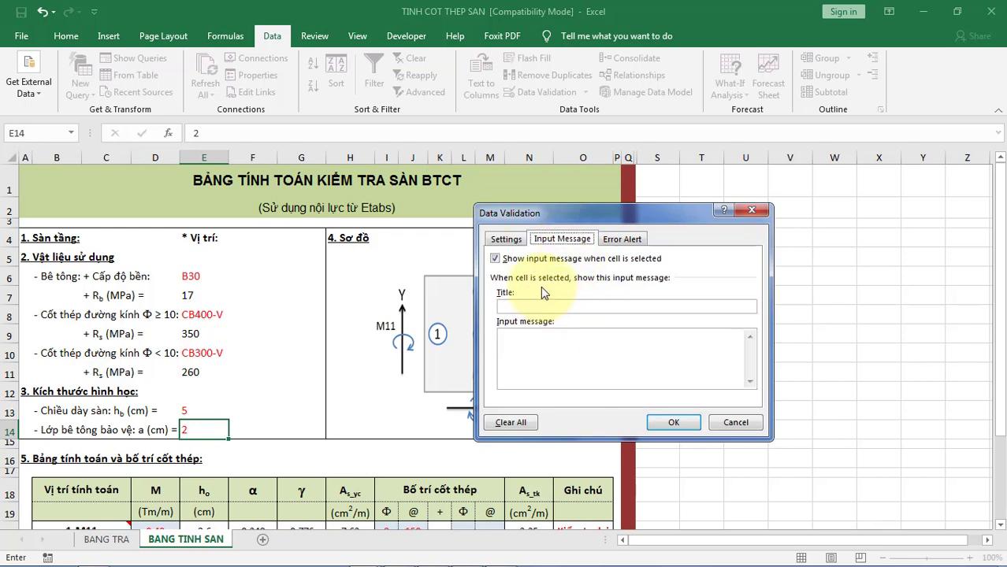
{"action": "left_click", "coordinate": [520, 307]}
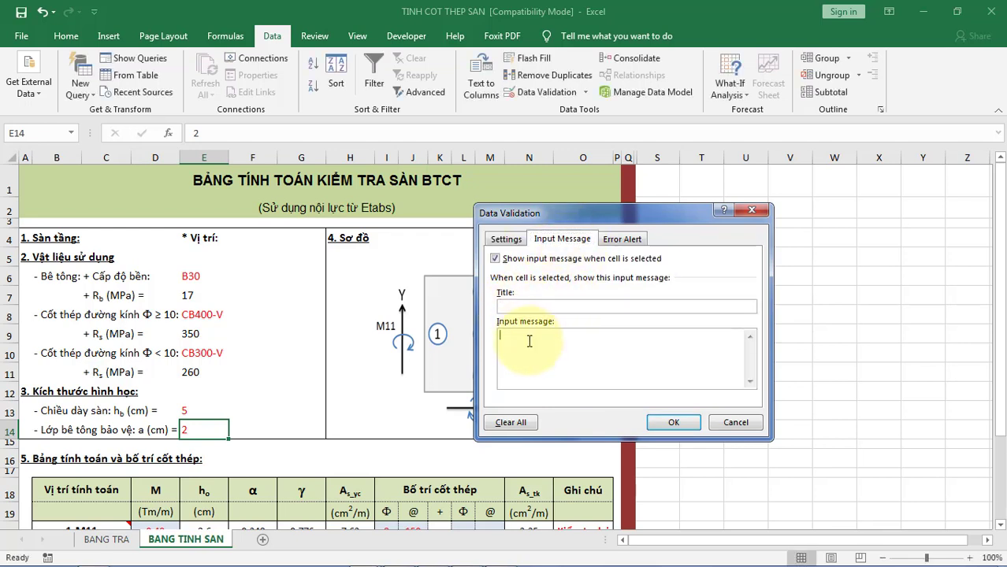
{"action": "left_click", "coordinate": [623, 240]}
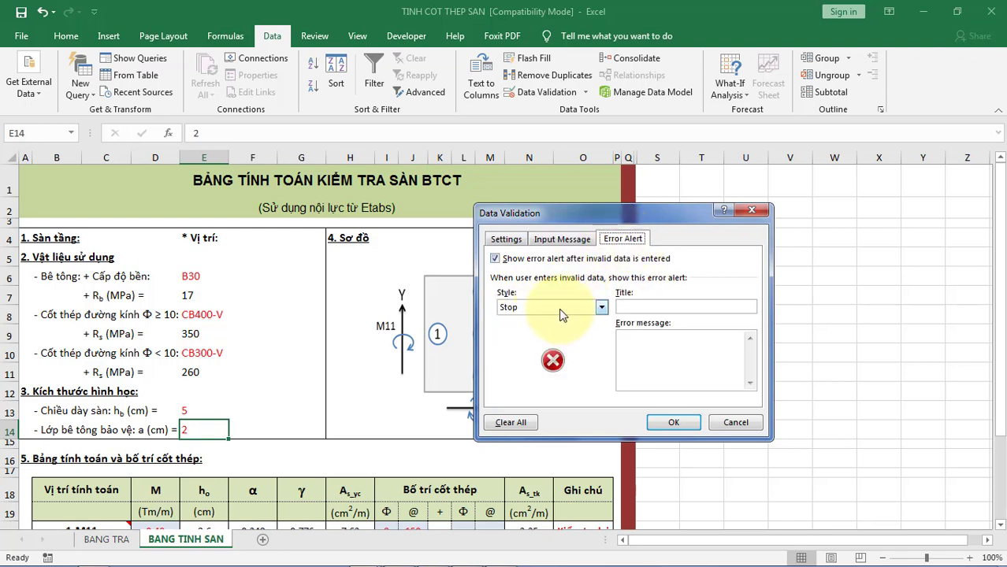
{"action": "left_click", "coordinate": [632, 306]}
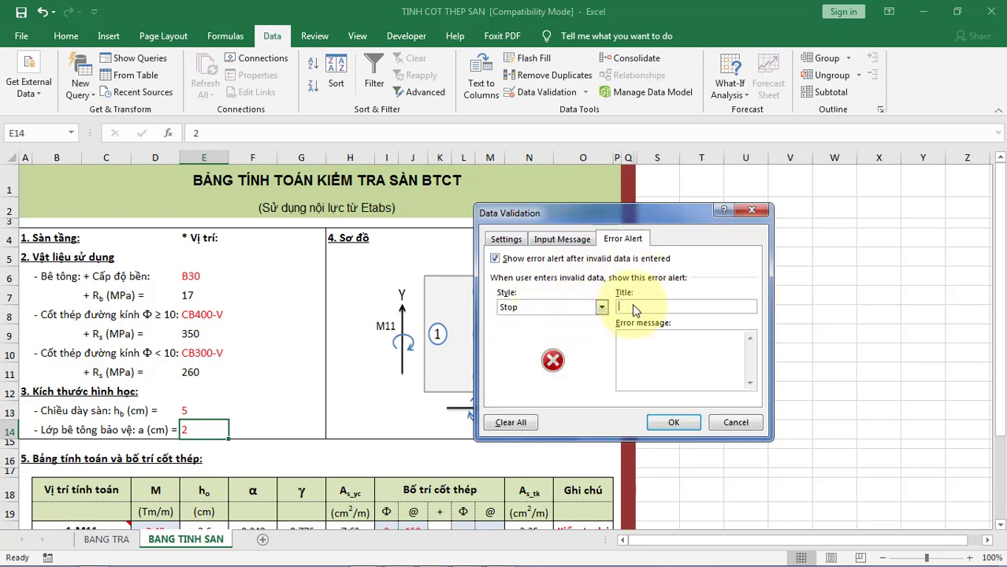
Title the cover alert 'LỖI NHẬP LỚP BÊ TÔNG BẢO VỆ' with a message requiring cover above 1 cm.
{"action": "type", "text": "LỖI"}
{"action": "type", "text": " NHẬ"}
{"action": "type", "text": "Ê"}
{"action": "type", "text": " TÔNG BẢO VỀ"}
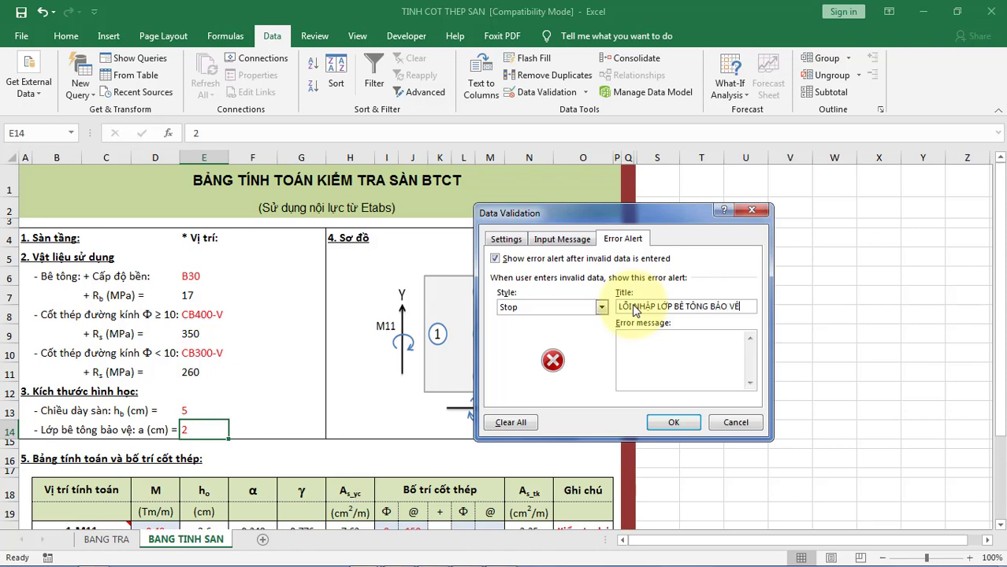
{"action": "left_click", "coordinate": [635, 340]}
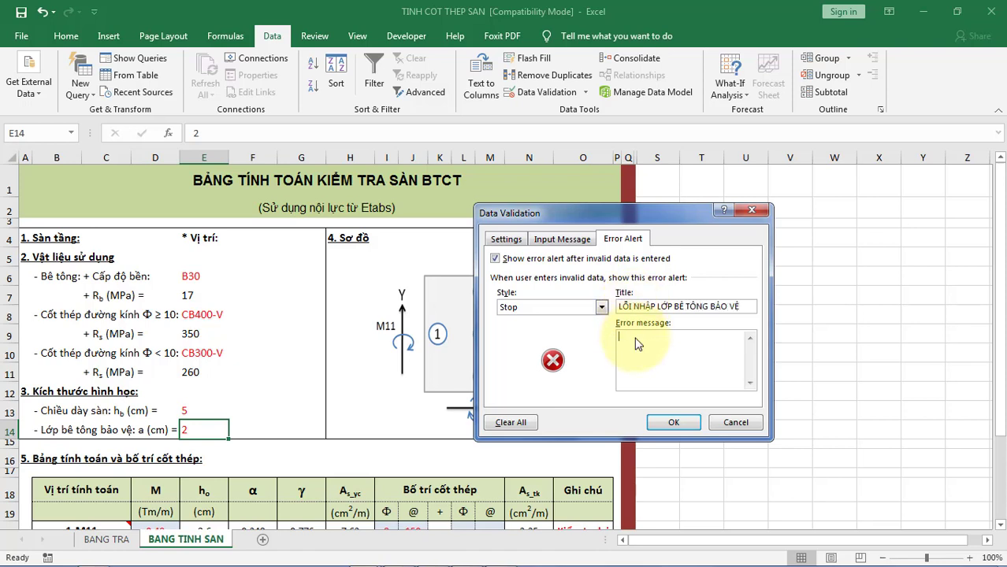
{"action": "type", "text": "Vu"}
{"action": "type", "text": "lòng nha"}
{"action": "type", "text": "lớp "}
{"action": "type", "text": "tông "}
{"action": "type", "text": "bảo"}
{"action": "type", "text": " lớn hơn"}
{"action": "type", "text": "cm"}
Apply the cover rule, confirm the alert rejects 1, and enter 2 in E14.
{"action": "left_click", "coordinate": [671, 421]}
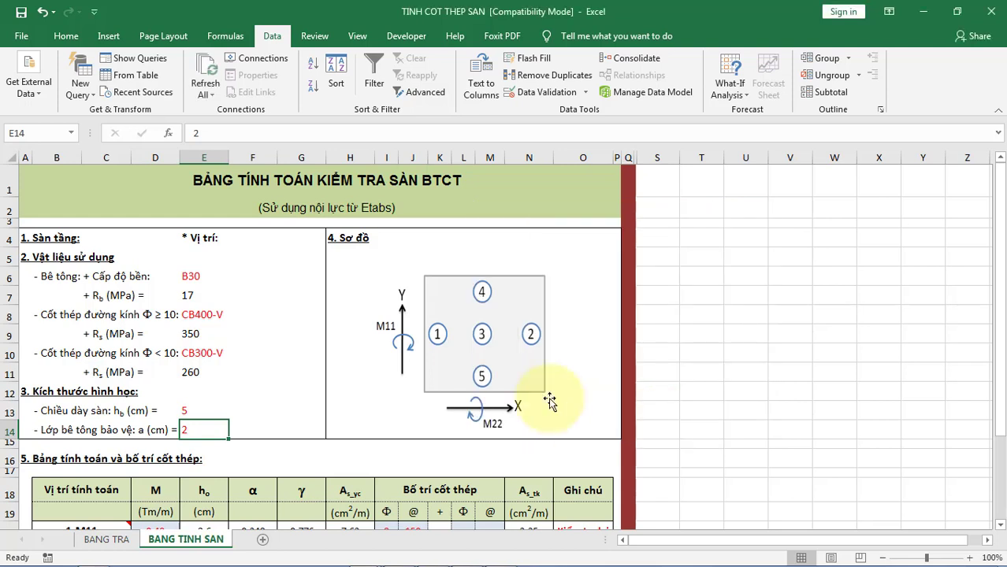
{"action": "double_click", "coordinate": [199, 427]}
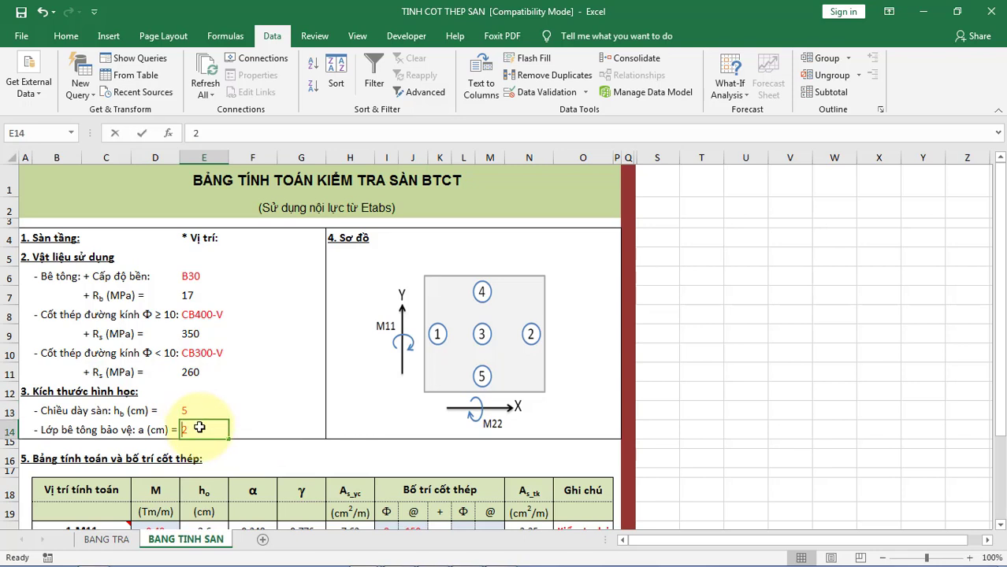
{"action": "type", "text": "1"}
{"action": "key", "text": "Return"}
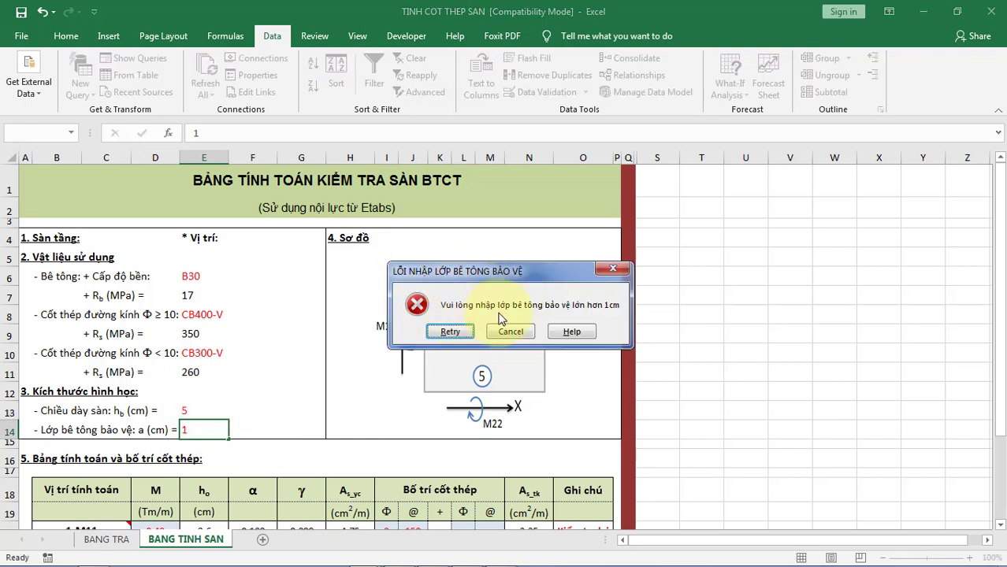
{"action": "left_click", "coordinate": [450, 332]}
{"action": "type", "text": "2"}
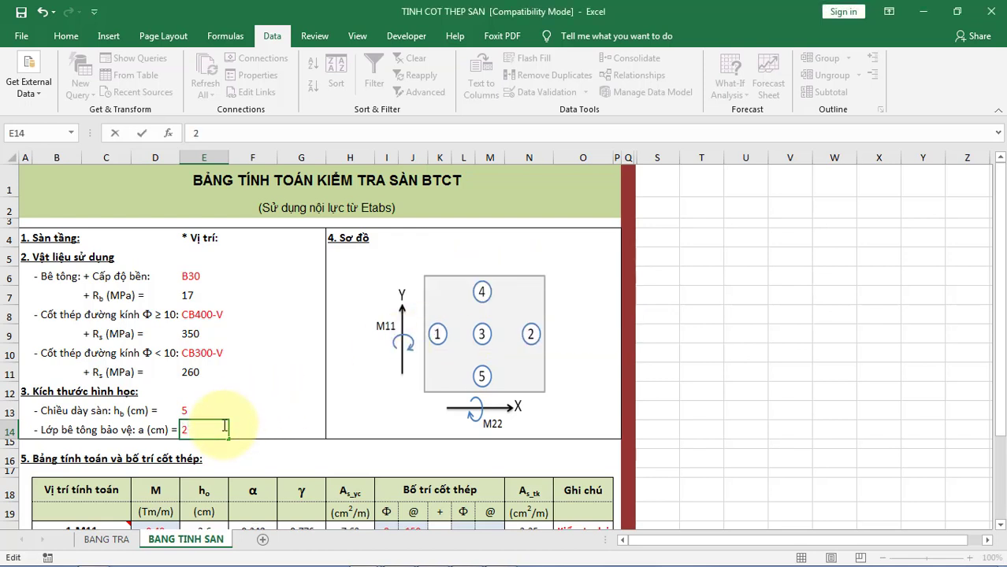
{"action": "key", "text": "Return"}
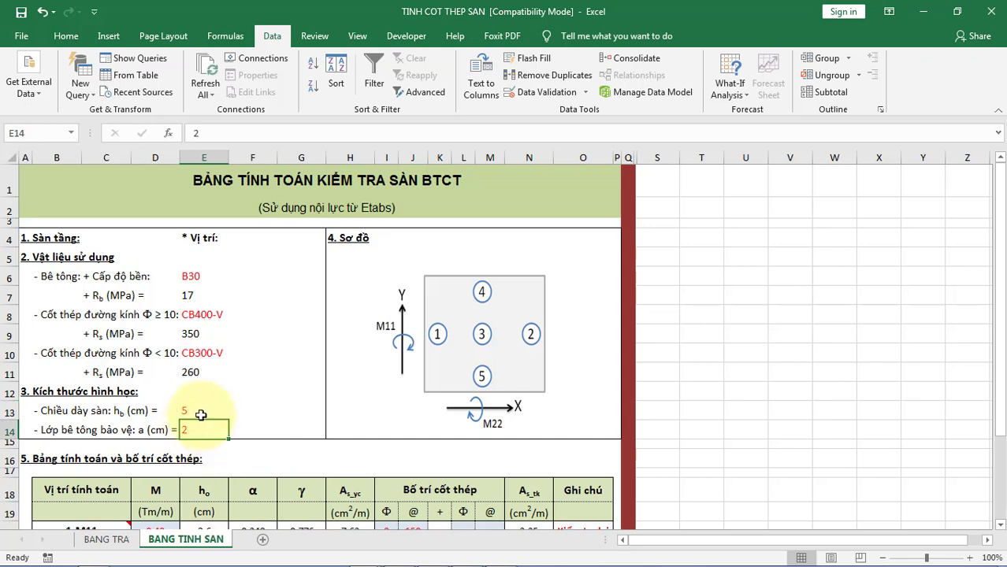
Set slab thickness E13 to 10 and check the input prompts of E13 and E14.
{"action": "left_click", "coordinate": [201, 416]}
{"action": "type", "text": "10"}
{"action": "key", "text": "Return"}
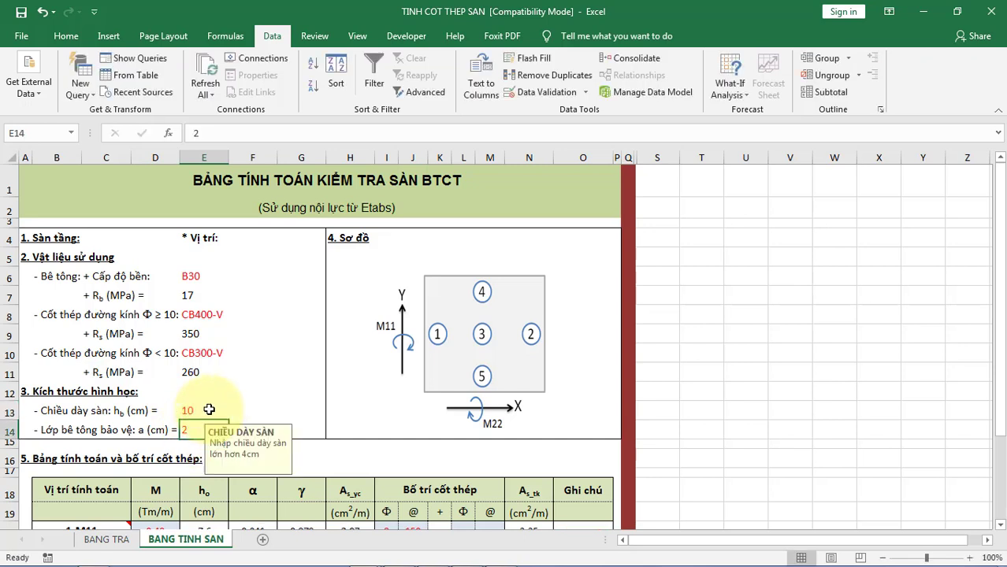
{"action": "left_click", "coordinate": [209, 409]}
{"action": "left_click", "coordinate": [196, 425]}
{"action": "left_click", "coordinate": [190, 417]}
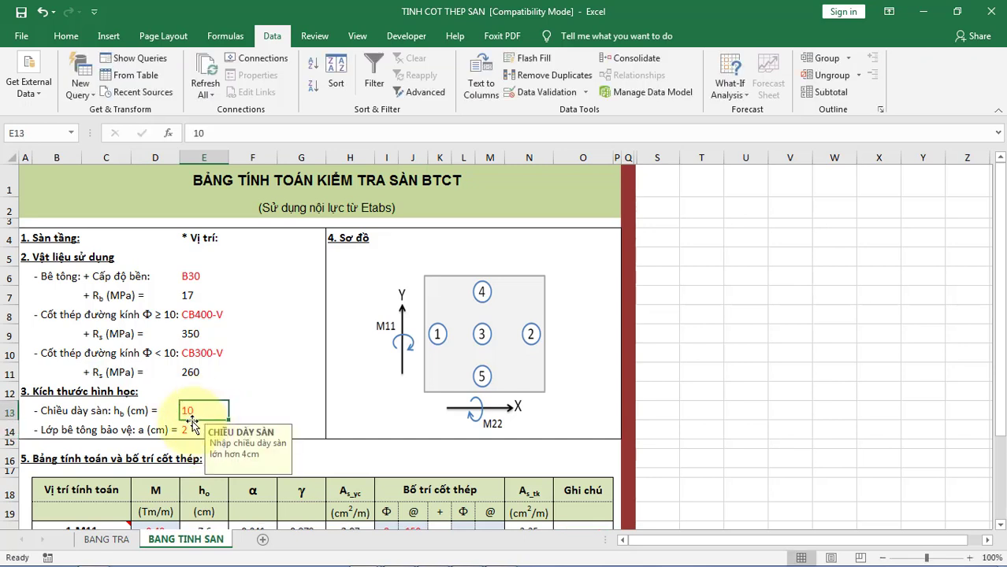
{"action": "left_click", "coordinate": [191, 426]}
{"action": "left_click", "coordinate": [192, 412]}
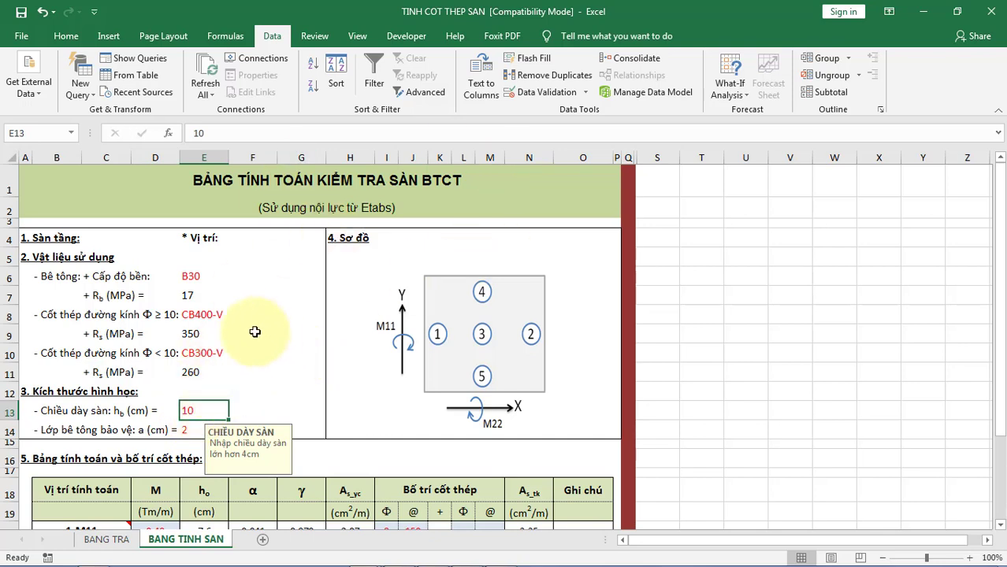
{"action": "left_click", "coordinate": [194, 279]}
{"action": "left_click", "coordinate": [198, 315]}
{"action": "left_click", "coordinate": [200, 353]}
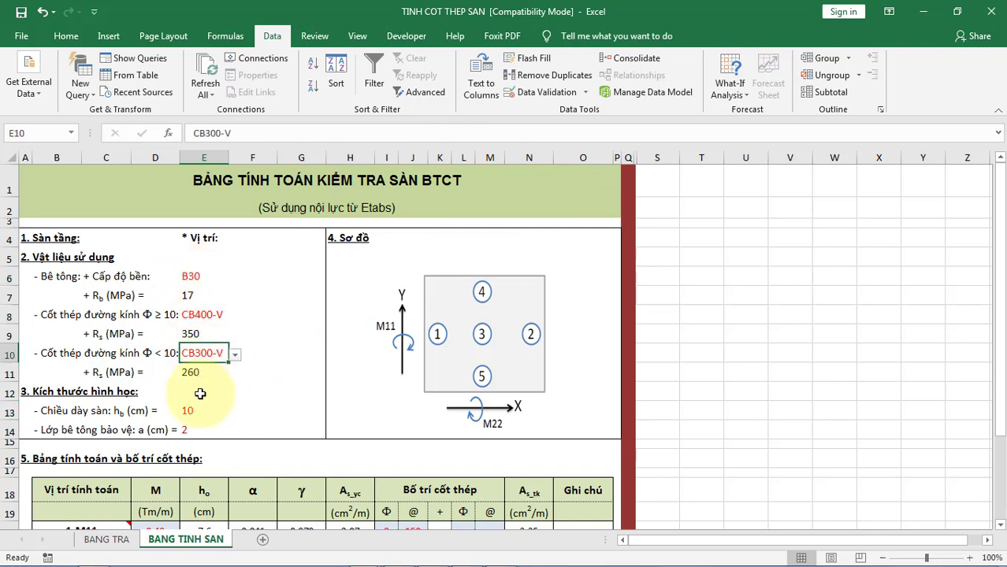
{"action": "left_click", "coordinate": [192, 410]}
{"action": "left_click", "coordinate": [194, 429]}
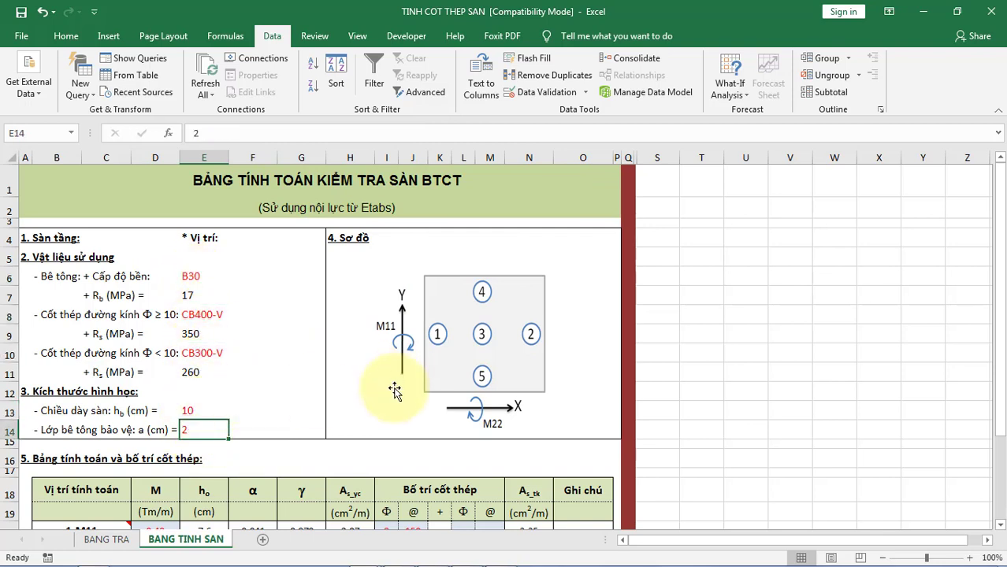
{"action": "left_click", "coordinate": [202, 276]}
{"action": "left_click", "coordinate": [208, 314]}
{"action": "left_click", "coordinate": [201, 353]}
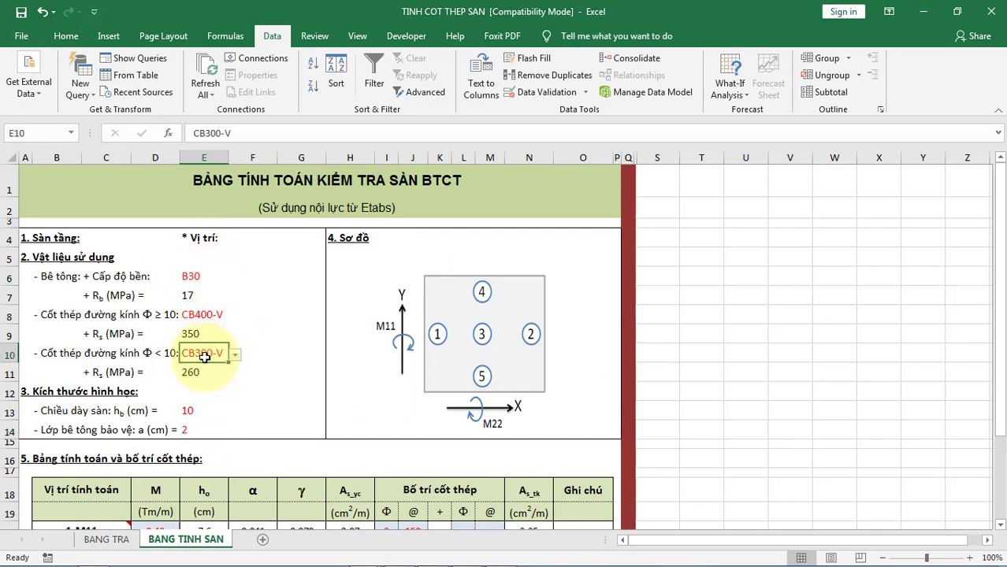
{"action": "left_click", "coordinate": [194, 411]}
{"action": "left_click", "coordinate": [196, 427]}
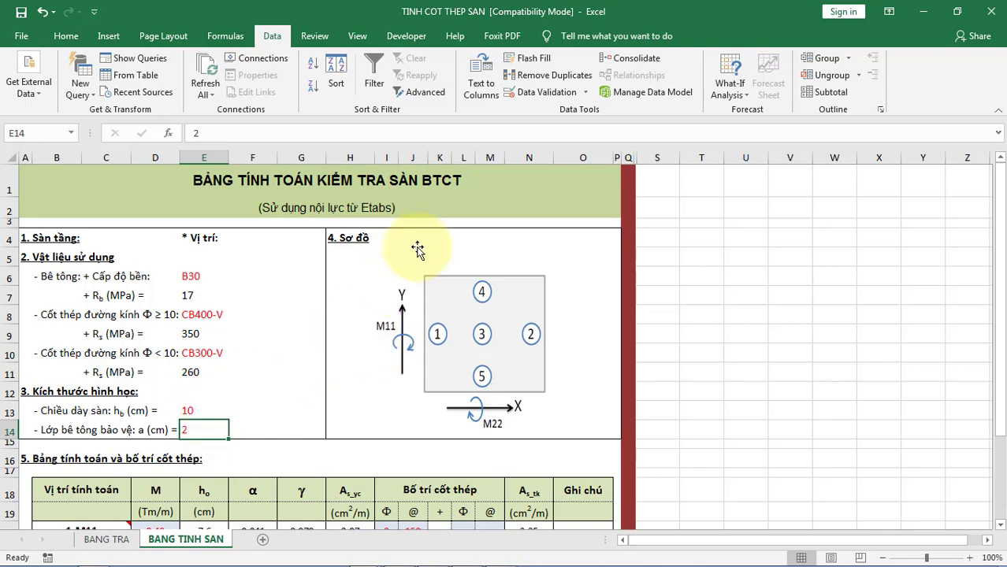
Reopen the Data Validation settings for E14 and expand the list of allowed data types.
{"action": "left_click", "coordinate": [584, 92]}
{"action": "left_click", "coordinate": [544, 107]}
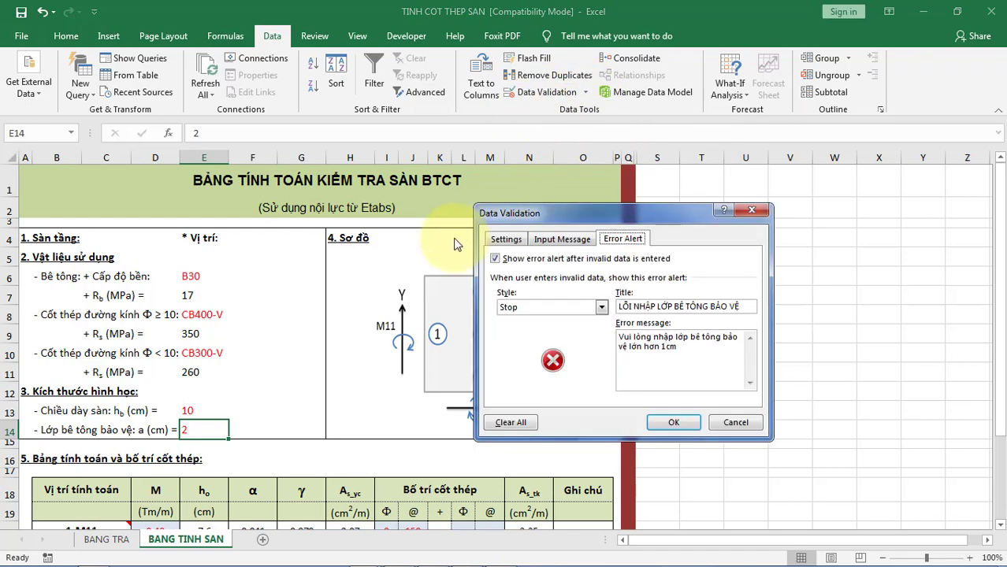
{"action": "left_click", "coordinate": [506, 239]}
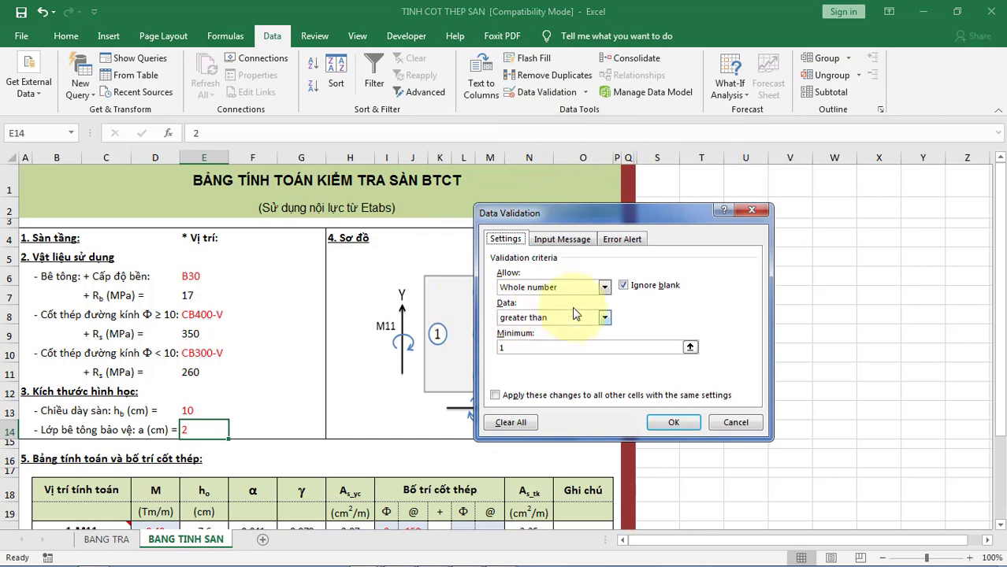
{"action": "left_click", "coordinate": [604, 289]}
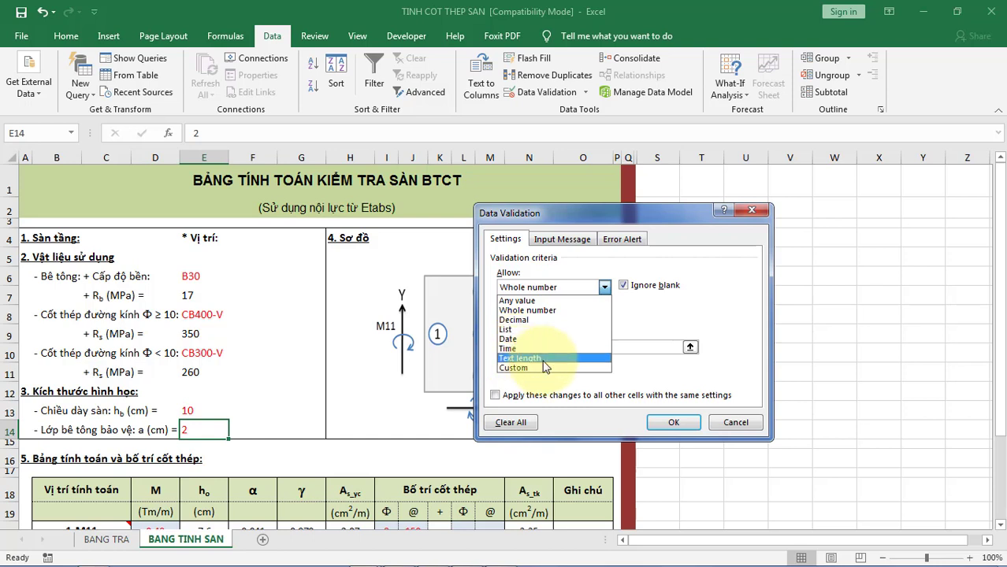
{"action": "left_click", "coordinate": [542, 368]}
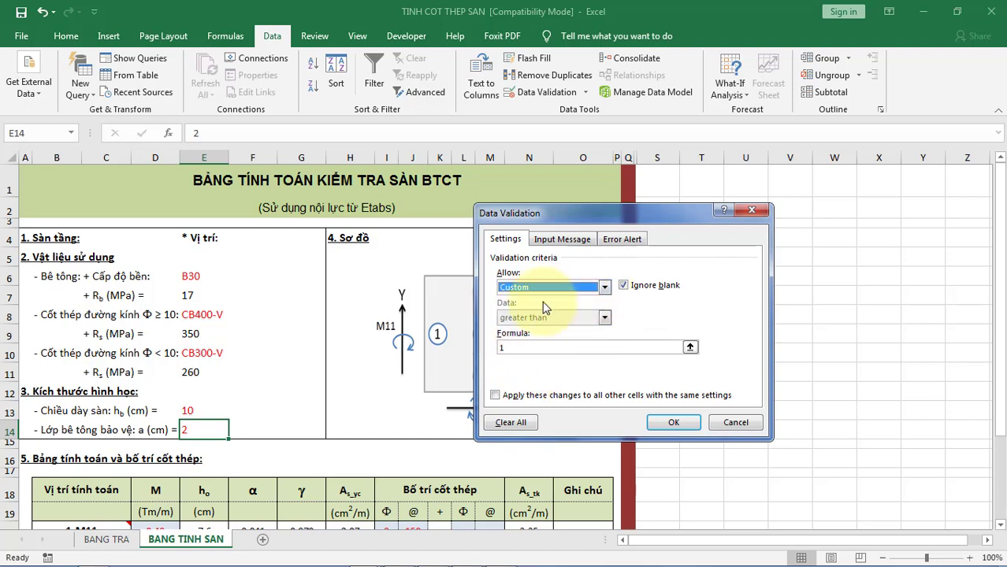
{"action": "left_click", "coordinate": [691, 350]}
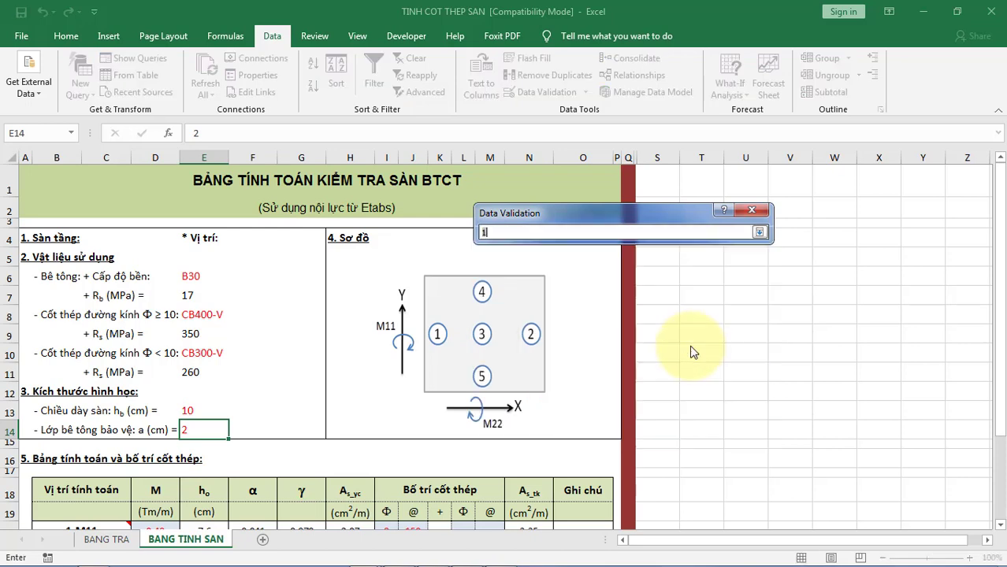
{"action": "left_click", "coordinate": [759, 234]}
{"action": "left_click", "coordinate": [604, 287]}
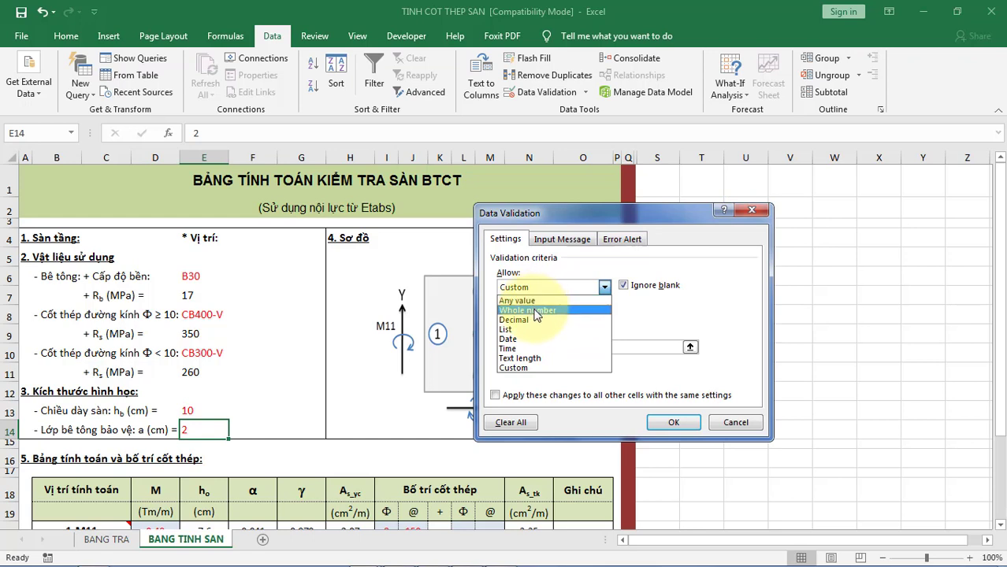
{"action": "left_click", "coordinate": [535, 311]}
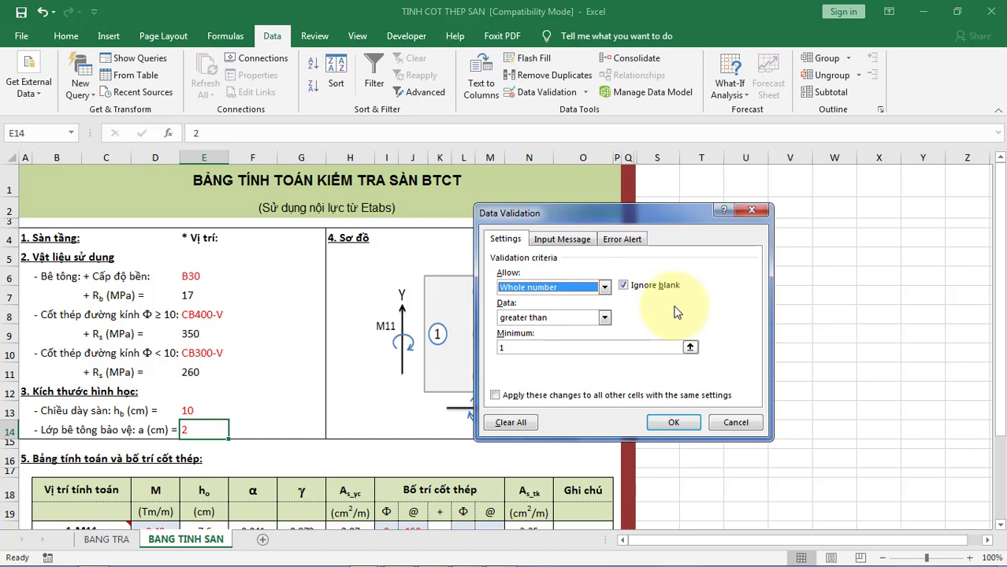
{"action": "left_click", "coordinate": [604, 317]}
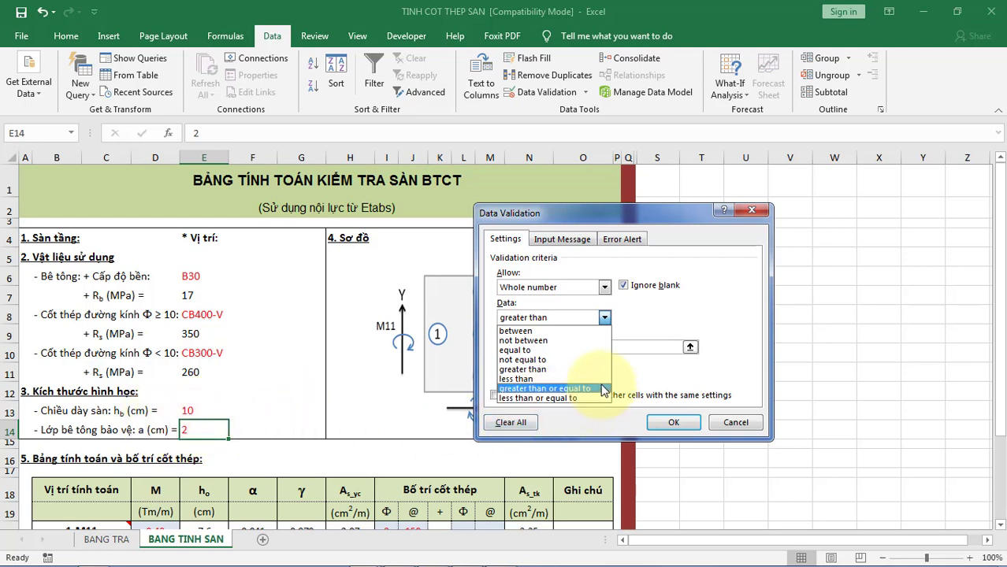
{"action": "left_click", "coordinate": [668, 376]}
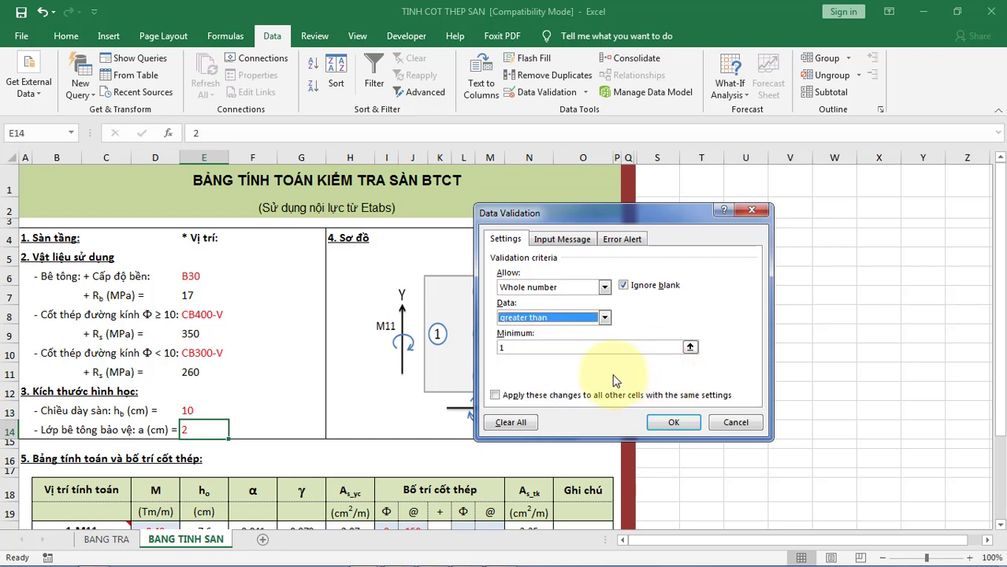